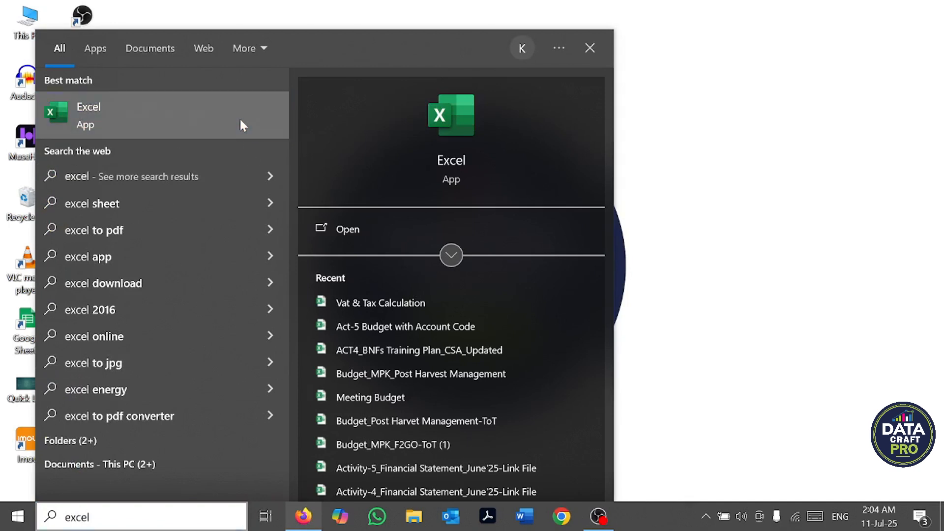
Step: Pin Excel to the taskbar and start it from there
{"action": "right_click", "coordinate": [241, 118]}
{"action": "left_click", "coordinate": [286, 207]}
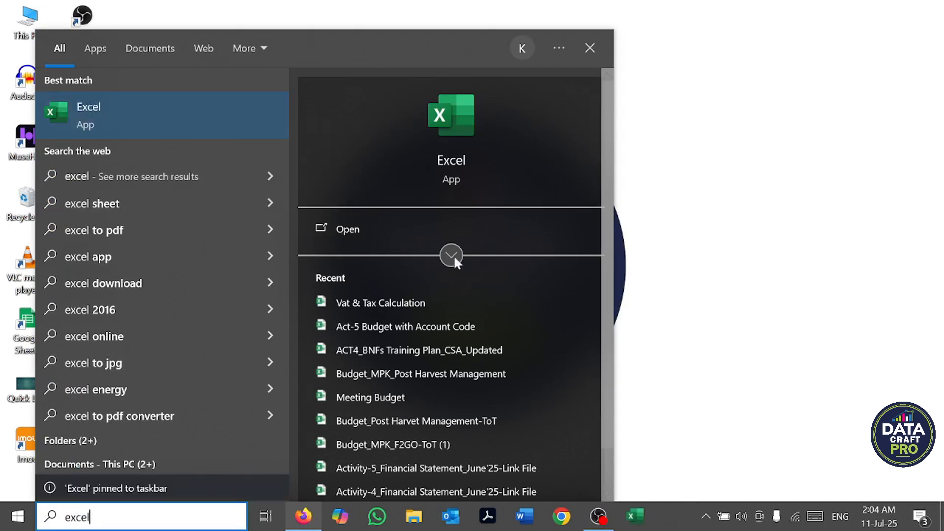
{"action": "left_click", "coordinate": [681, 291]}
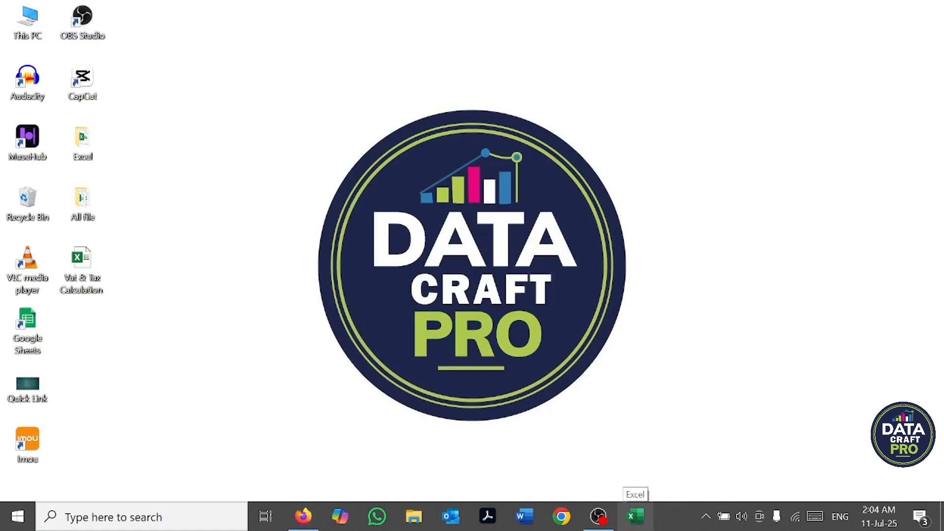
{"action": "left_click", "coordinate": [637, 524]}
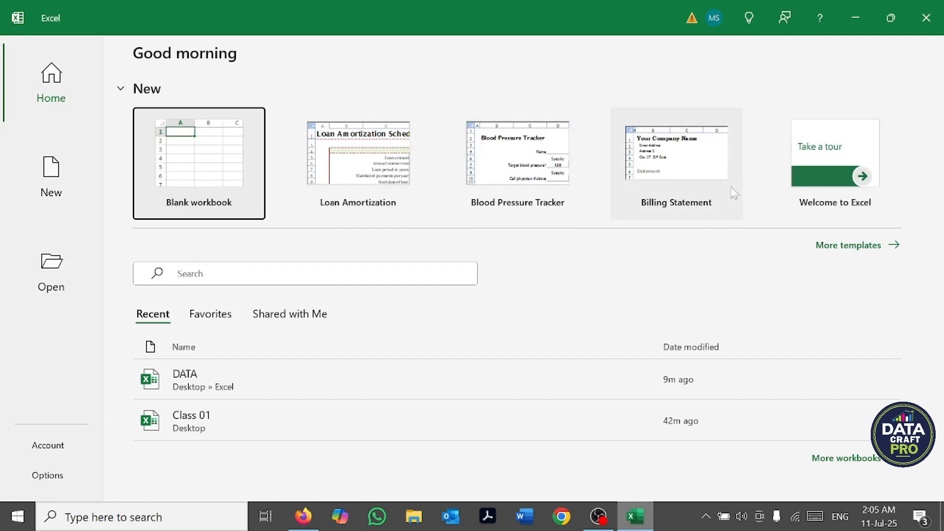
Step: Look through the recent, favorite and shared workbook lists on the start page
{"action": "left_click", "coordinate": [153, 317]}
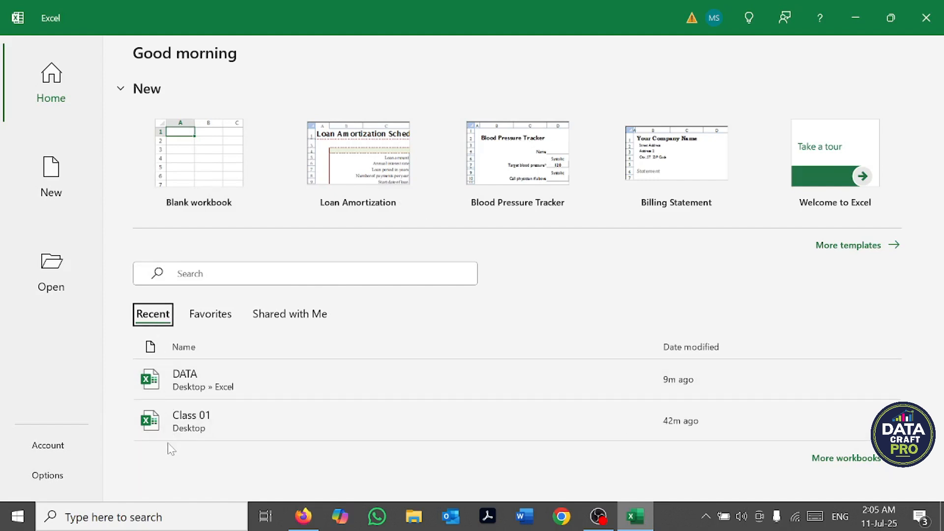
{"action": "left_click", "coordinate": [209, 317]}
{"action": "left_click", "coordinate": [270, 317]}
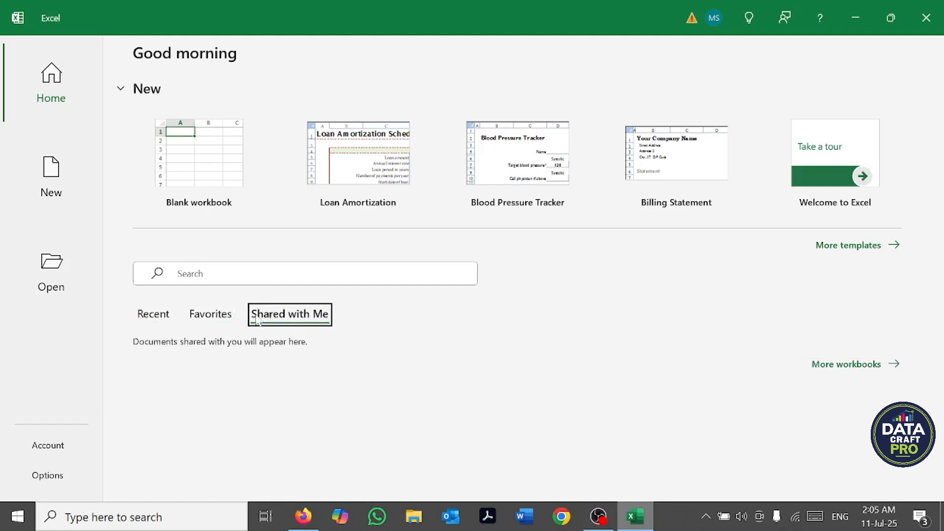
{"action": "left_click", "coordinate": [142, 319]}
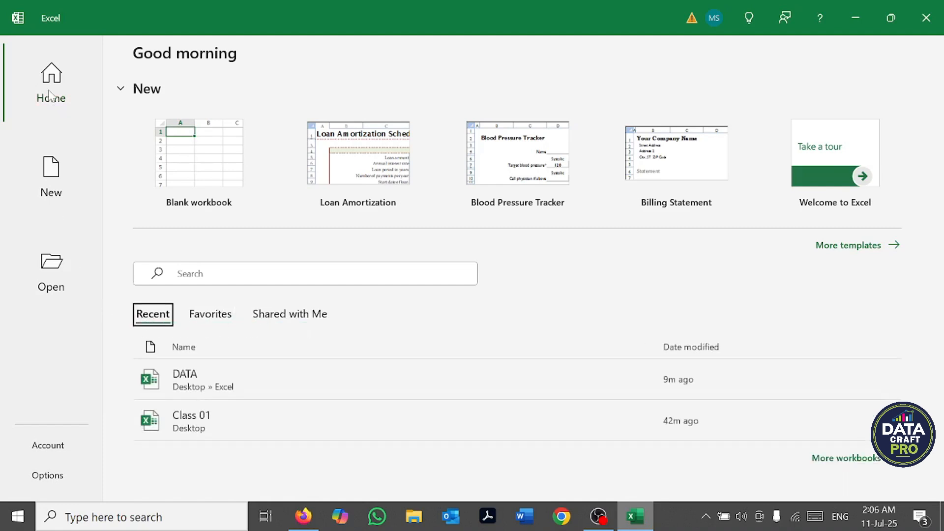
Step: Examine the new-workbook templates, the locations for opening files including This PC and Browse, and the account information
{"action": "left_click", "coordinate": [51, 177]}
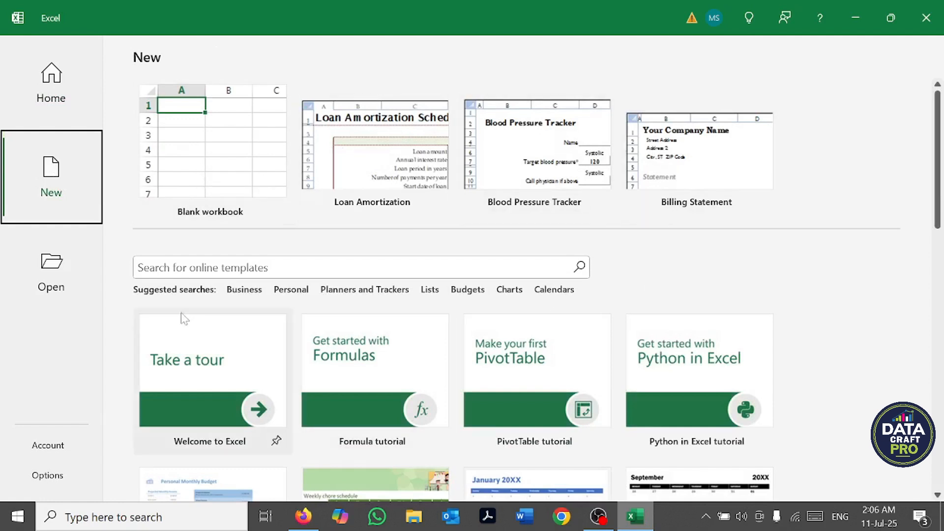
{"action": "left_click", "coordinate": [55, 287]}
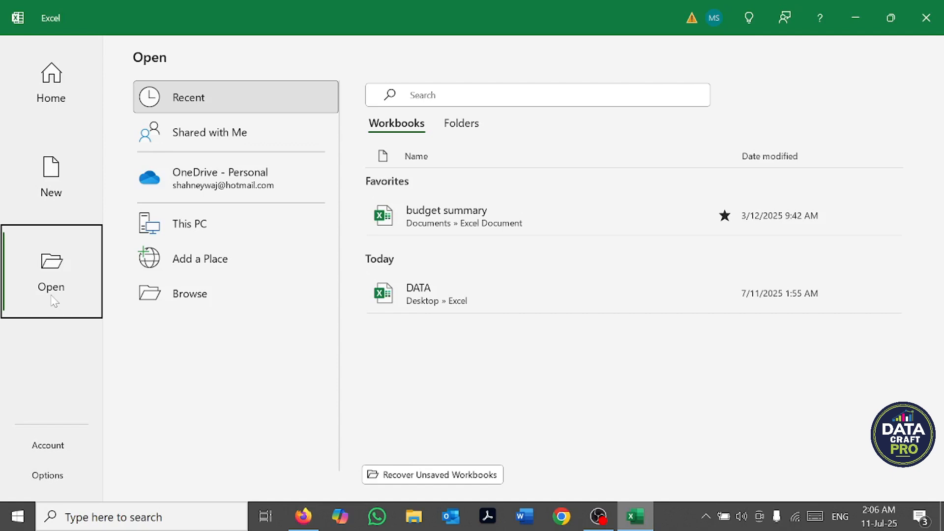
{"action": "left_click", "coordinate": [193, 224]}
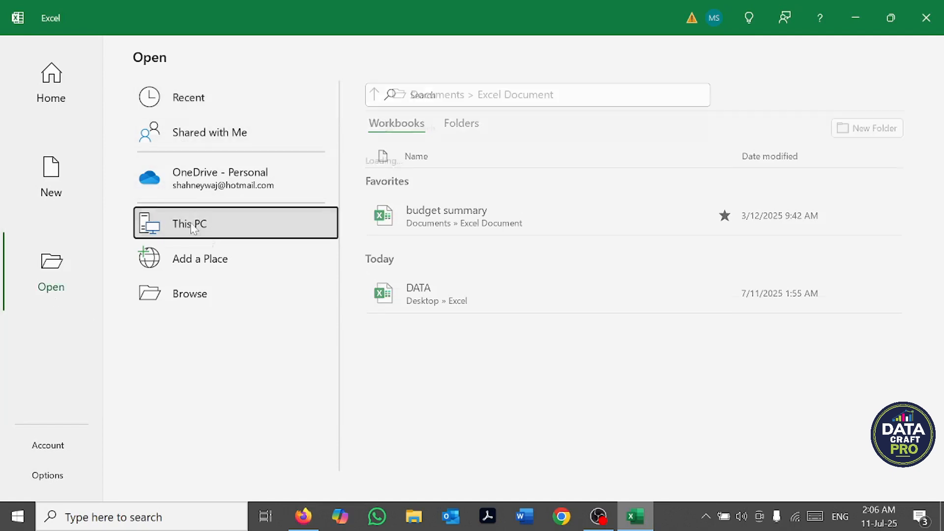
{"action": "left_click", "coordinate": [176, 298]}
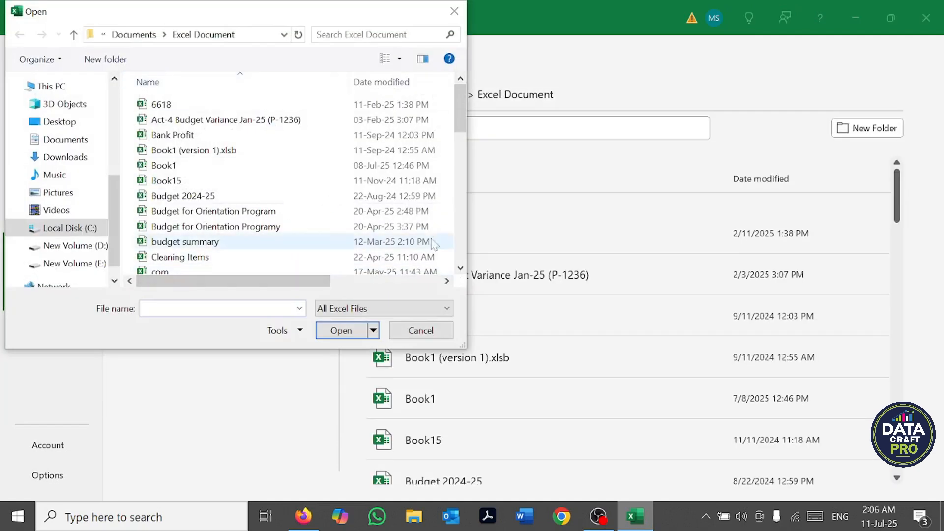
{"action": "left_click", "coordinate": [421, 331]}
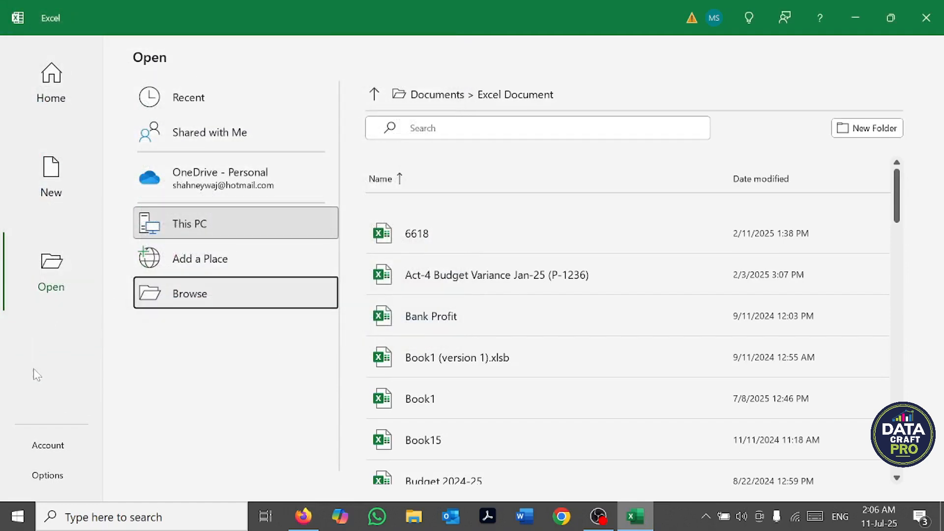
{"action": "left_click", "coordinate": [46, 448]}
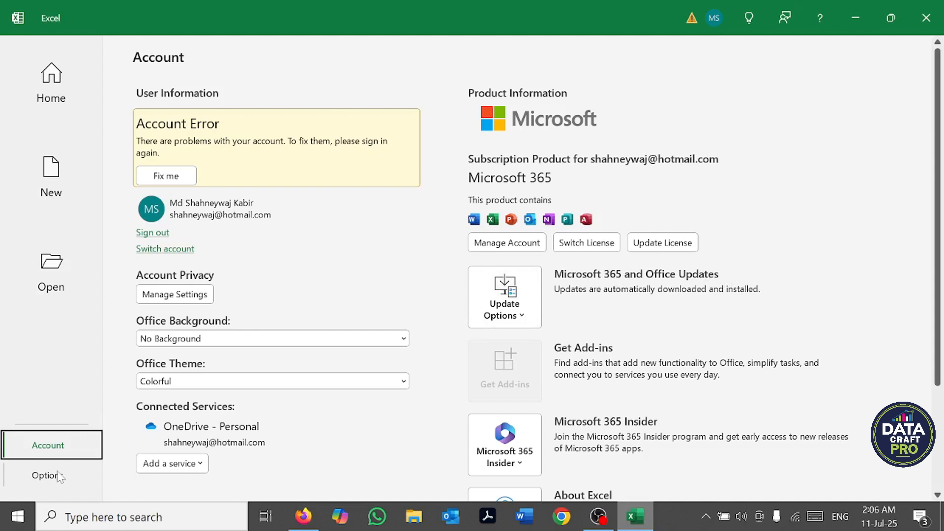
{"action": "left_click", "coordinate": [56, 99]}
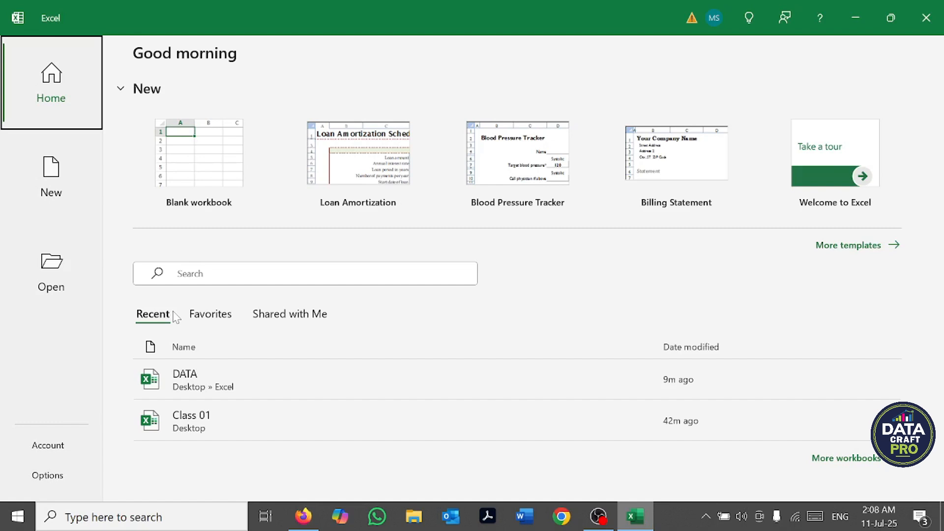
Step: Set the number of Recent Workbooks shown to 1 in the advanced display options and apply it
{"action": "left_click", "coordinate": [47, 475]}
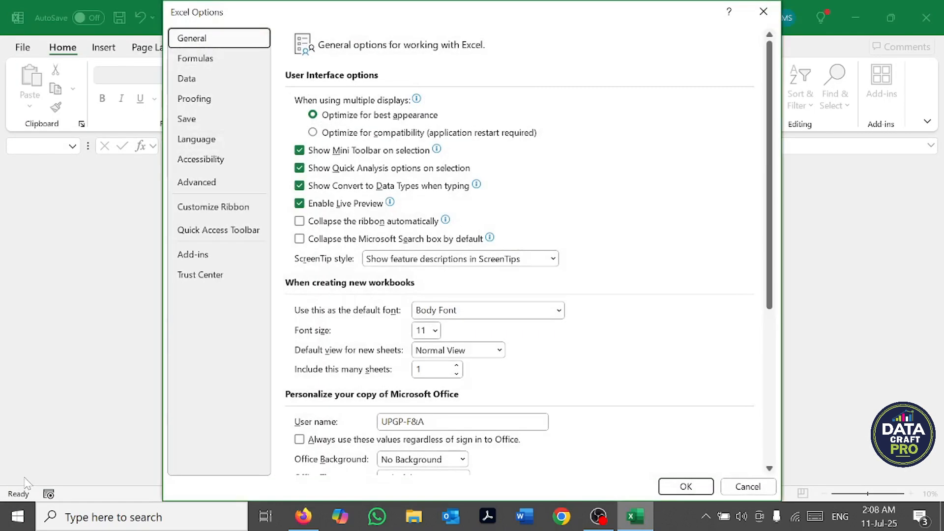
{"action": "left_click", "coordinate": [192, 182]}
{"action": "scroll", "coordinate": [590, 231], "scroll_direction": "down", "scroll_amount": 12}
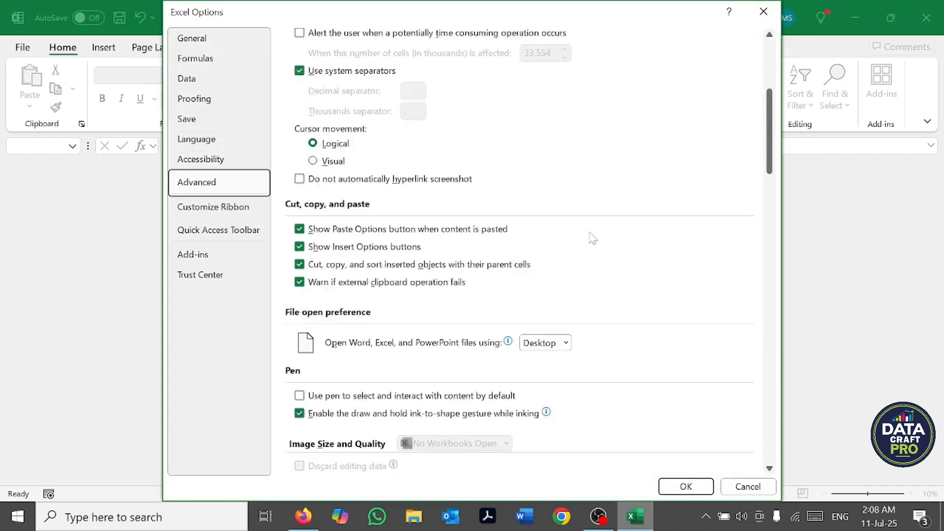
{"action": "scroll", "coordinate": [590, 239], "scroll_direction": "down", "scroll_amount": 10}
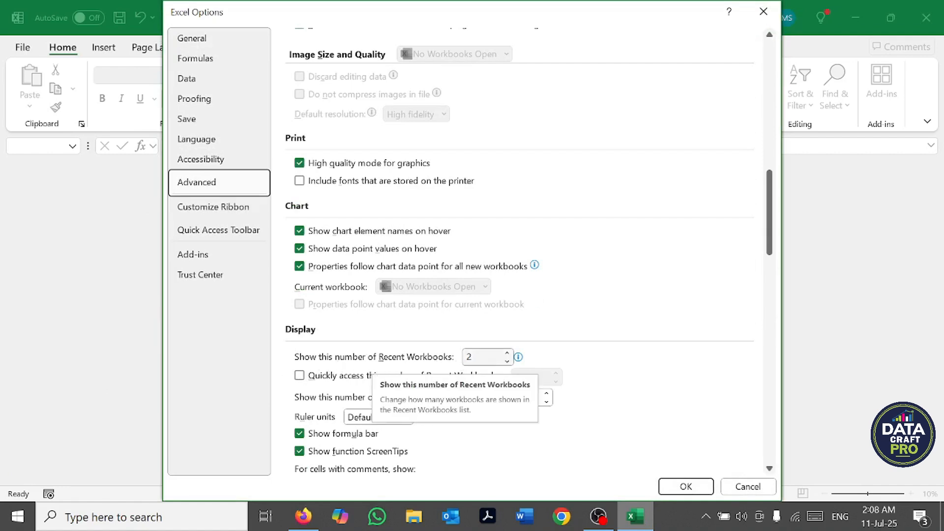
{"action": "left_click", "coordinate": [480, 357]}
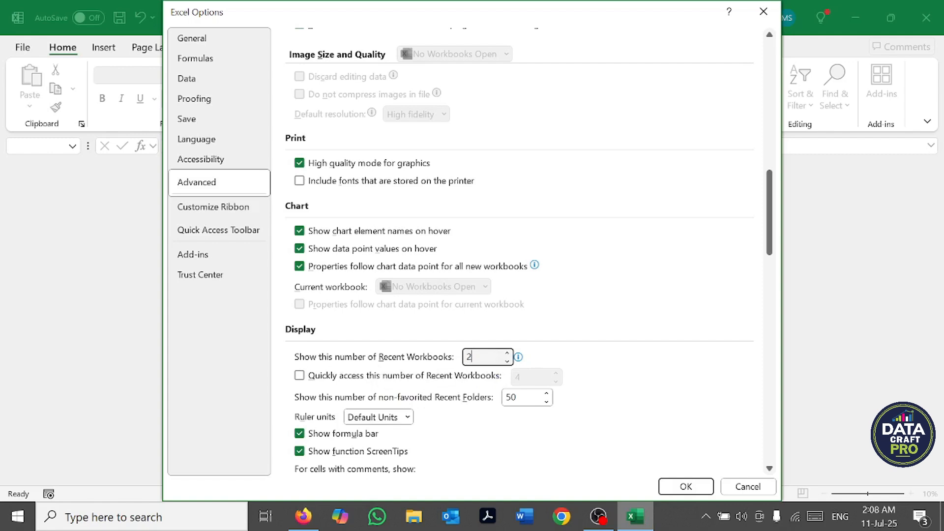
{"action": "key", "text": "BackSpace"}
{"action": "type", "text": "1"}
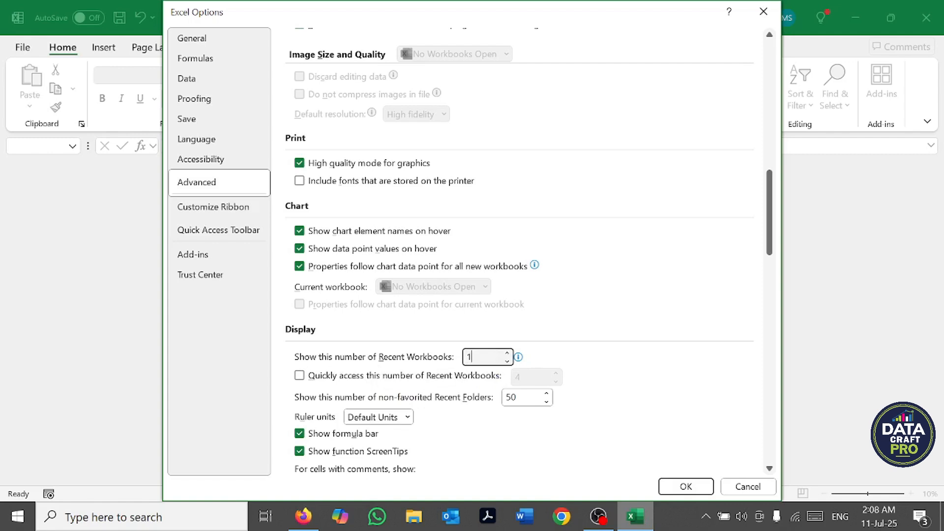
{"action": "left_click", "coordinate": [687, 487]}
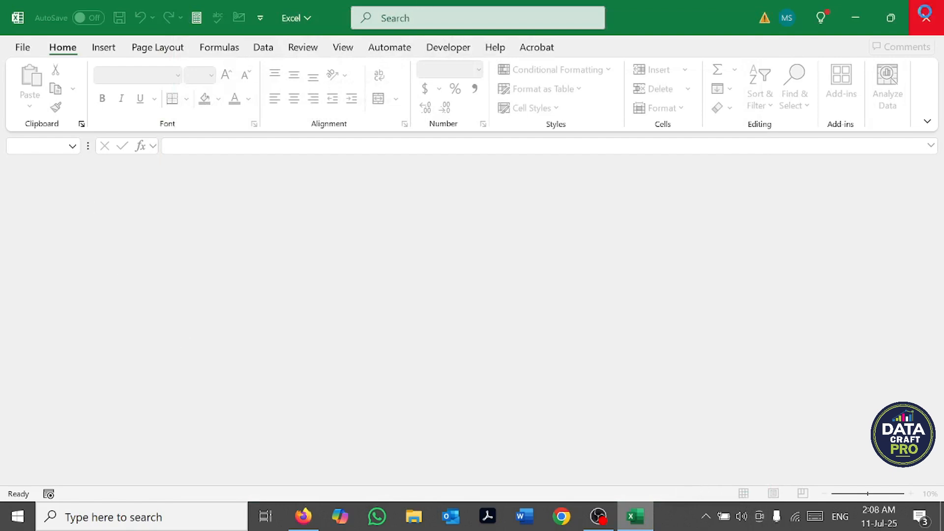
Step: Restart Excel and create a new blank workbook
{"action": "left_click", "coordinate": [925, 15]}
{"action": "left_click", "coordinate": [634, 517]}
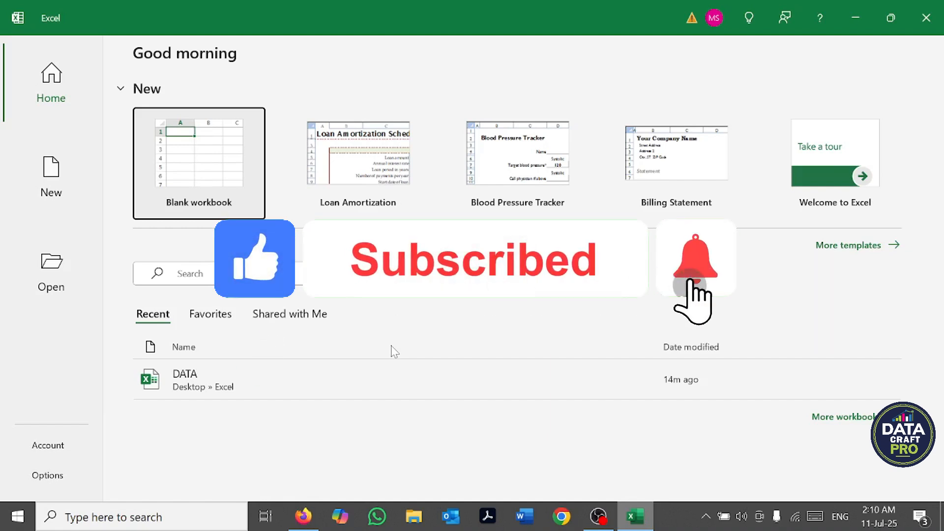
{"action": "left_click", "coordinate": [205, 168]}
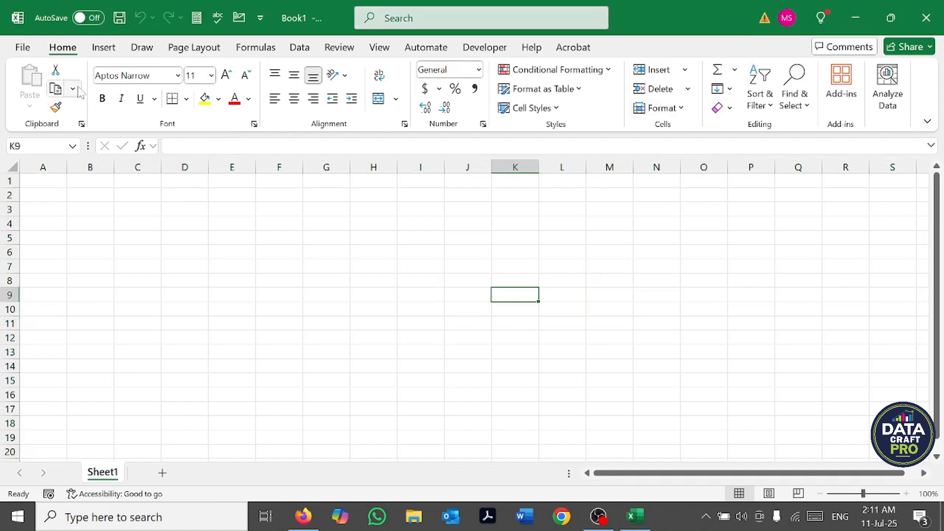
Step: Select the worksheet cells from A1 down to row 20 and across past column AE
{"action": "left_click", "coordinate": [70, 191]}
{"action": "left_click_drag", "start_coordinate": [28, 178], "coordinate": [924, 453]}
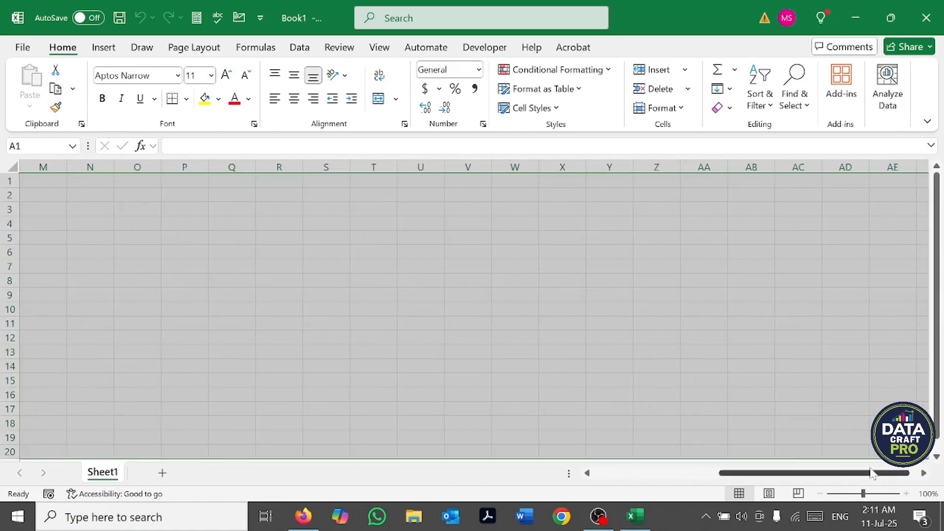
{"action": "left_click_drag", "start_coordinate": [828, 475], "coordinate": [482, 449]}
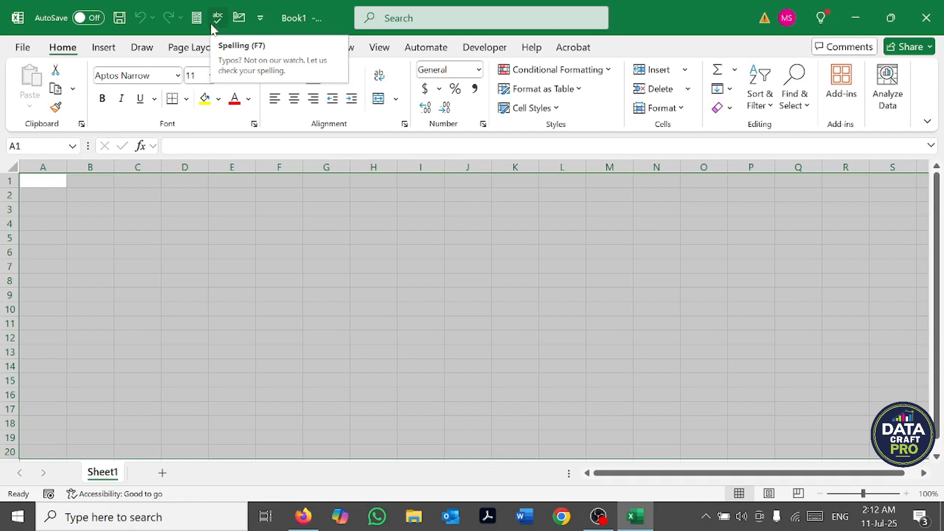
Step: Add the Copy command to the Quick Access Toolbar for all documents
{"action": "left_click", "coordinate": [23, 47]}
{"action": "left_click", "coordinate": [50, 438]}
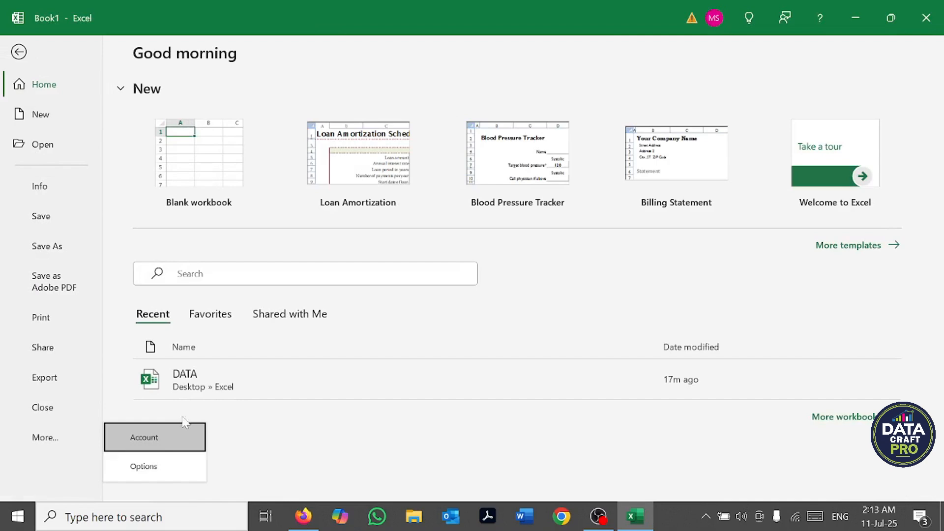
{"action": "left_click", "coordinate": [152, 470]}
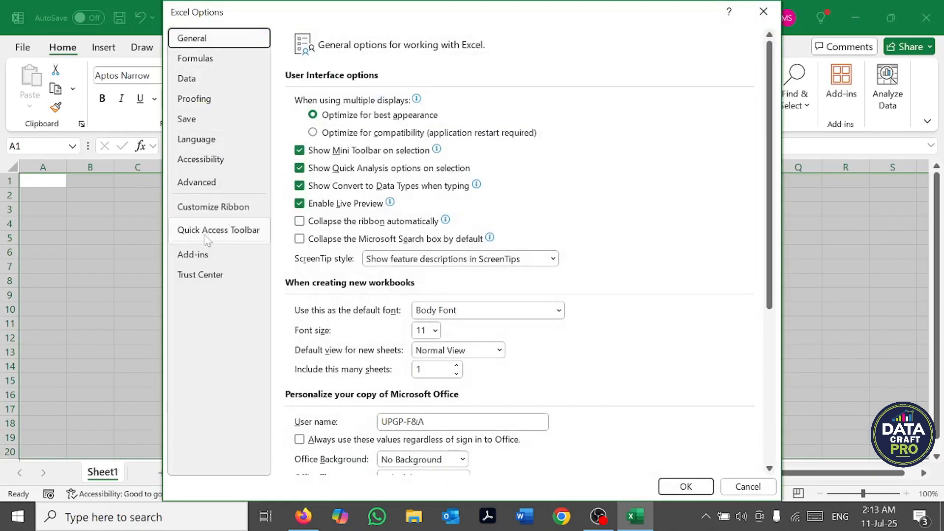
{"action": "left_click", "coordinate": [219, 236]}
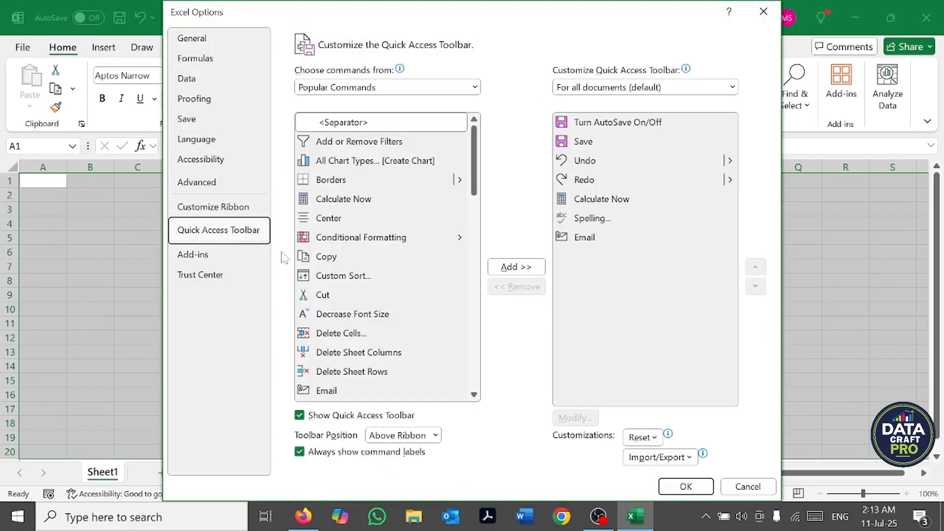
{"action": "left_click", "coordinate": [335, 256]}
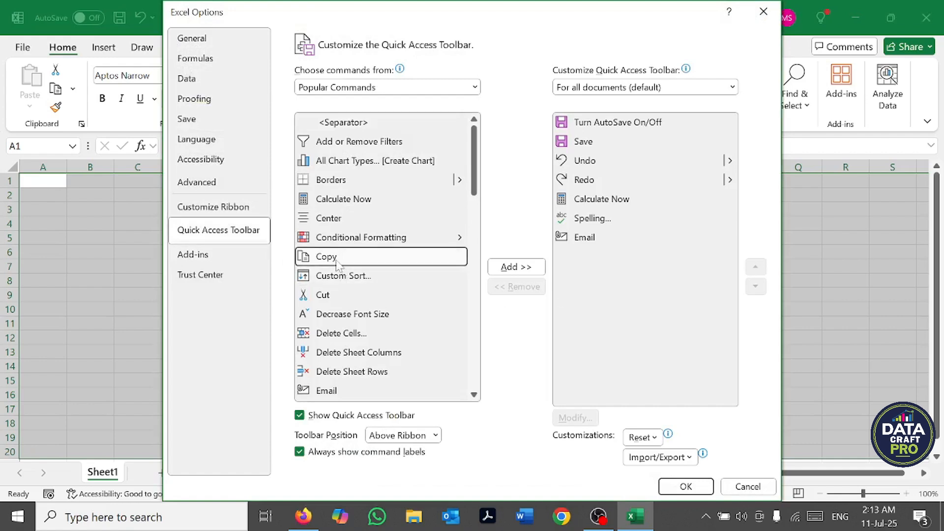
{"action": "left_click", "coordinate": [515, 268]}
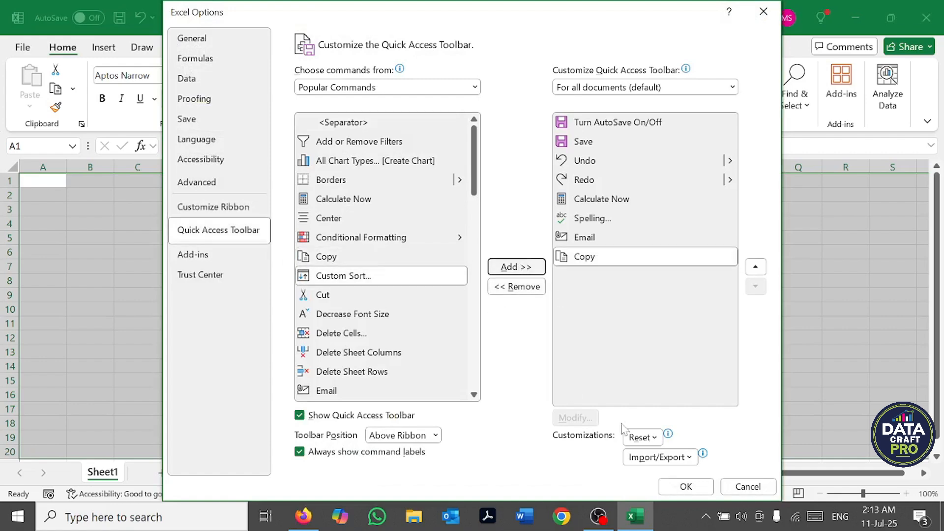
{"action": "left_click", "coordinate": [685, 485]}
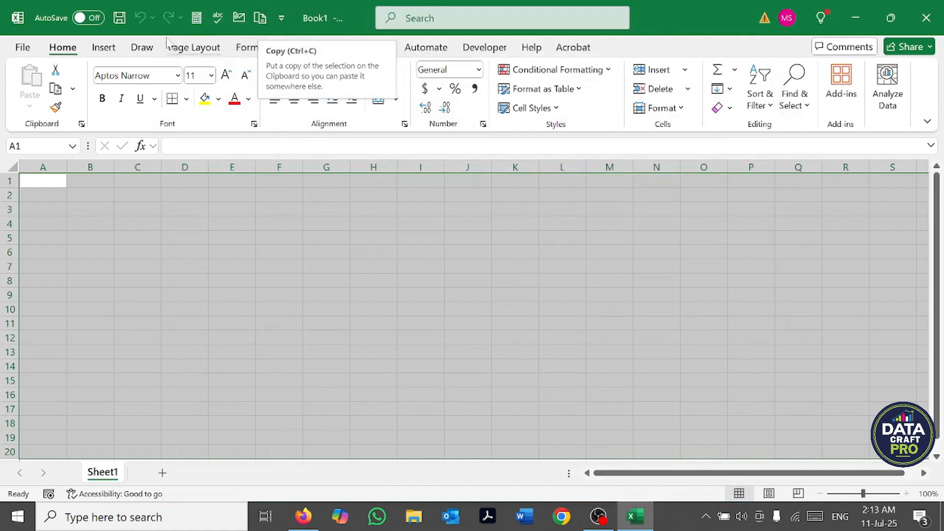
Step: Remove the Email and Copy commands from the Quick Access Toolbar for all documents and apply the change
{"action": "left_click", "coordinate": [23, 48]}
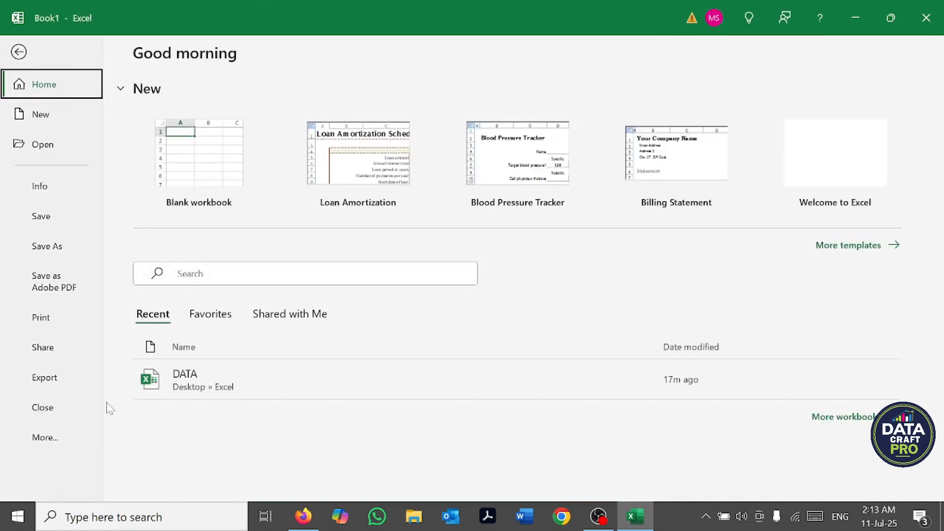
{"action": "left_click", "coordinate": [43, 440]}
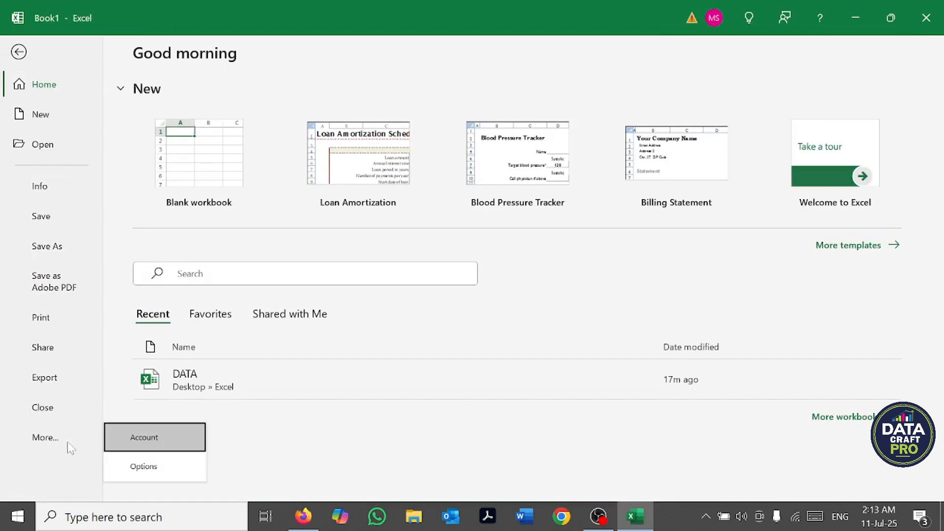
{"action": "left_click", "coordinate": [143, 466]}
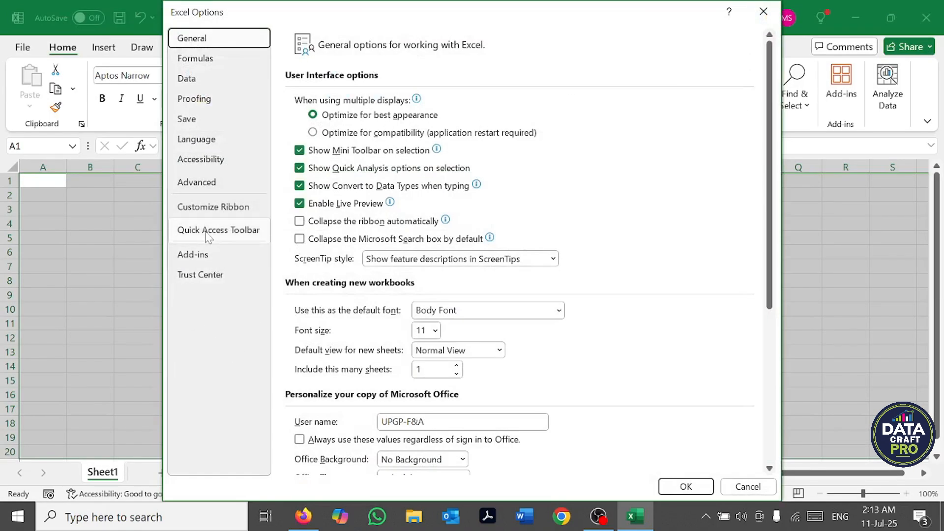
{"action": "left_click", "coordinate": [209, 231]}
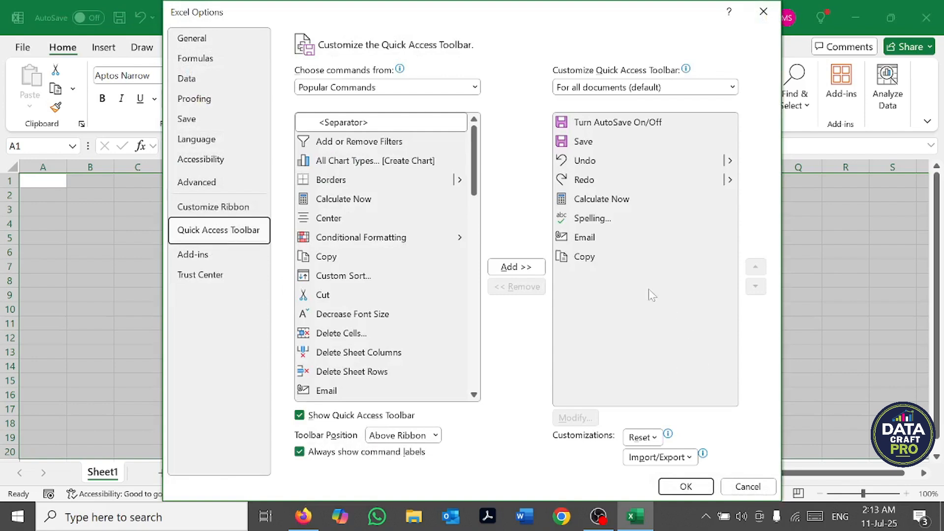
{"action": "left_click", "coordinate": [596, 240]}
{"action": "left_click", "coordinate": [506, 287]}
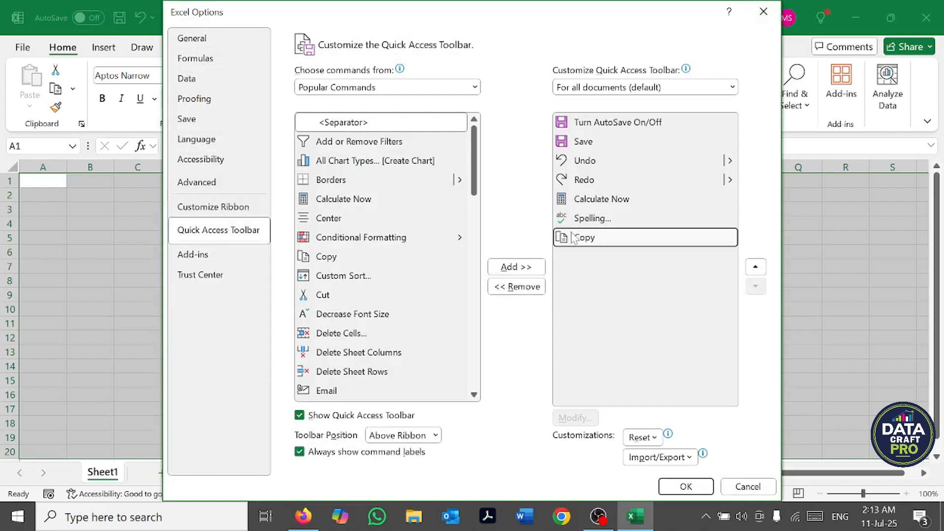
{"action": "left_click", "coordinate": [517, 287]}
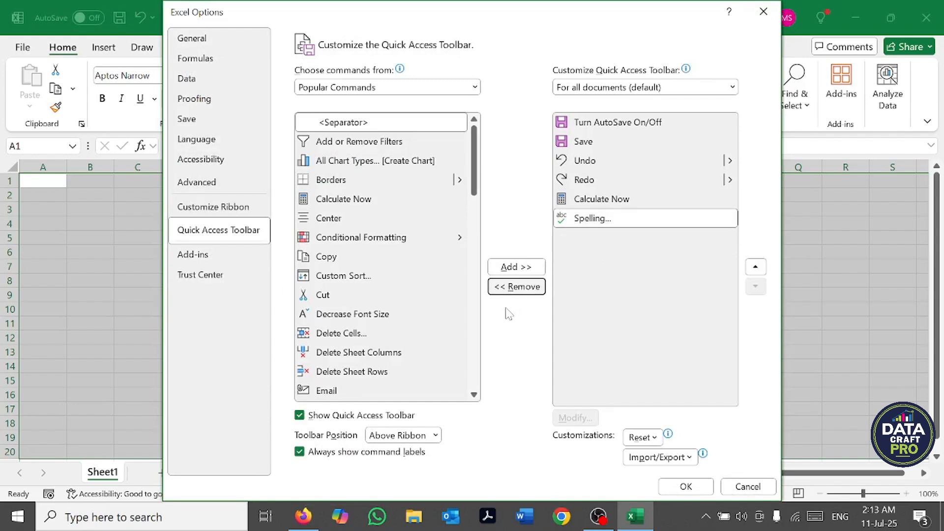
{"action": "left_click", "coordinate": [686, 486]}
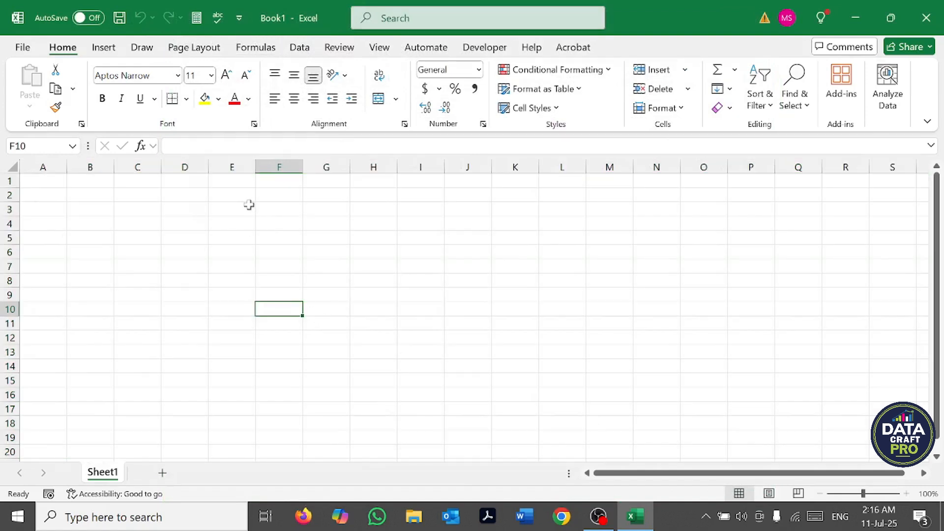
Step: View the full command list for customizing the Quick Access Toolbar and close it without making changes
{"action": "left_click", "coordinate": [239, 20]}
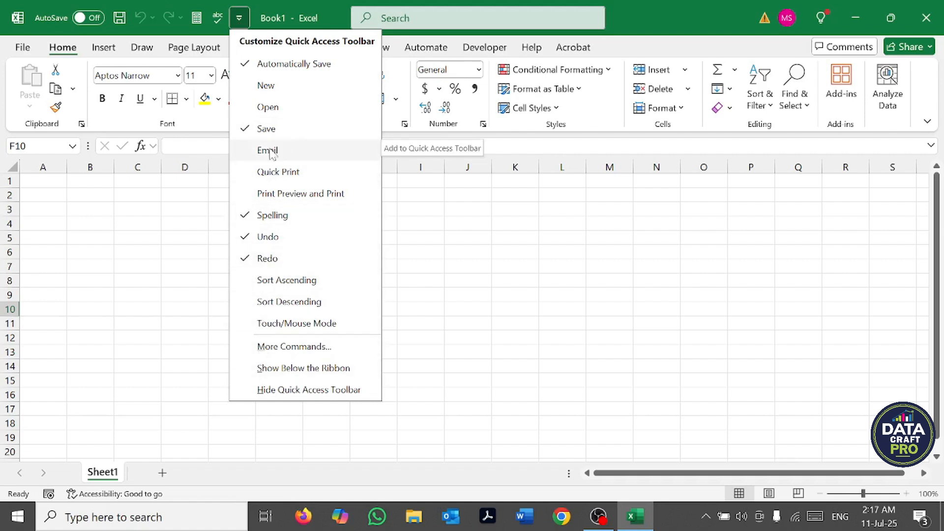
{"action": "left_click", "coordinate": [275, 348]}
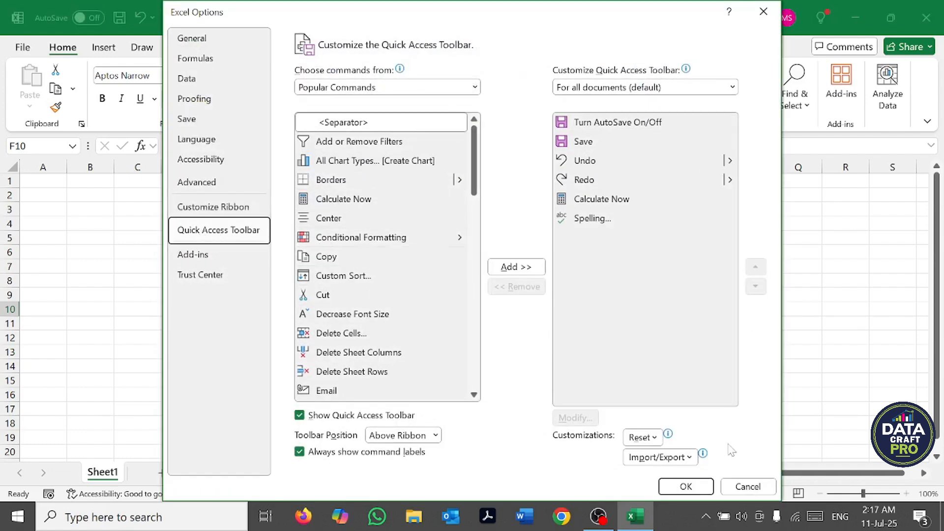
{"action": "left_click", "coordinate": [752, 487]}
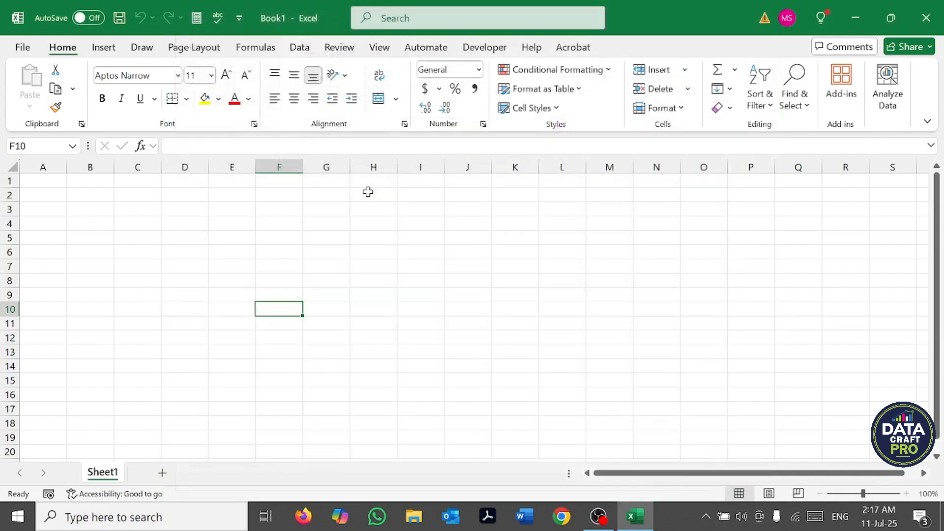
Step: Show the Quick Access Toolbar below the ribbon, and return it above the ribbon
{"action": "left_click", "coordinate": [240, 18]}
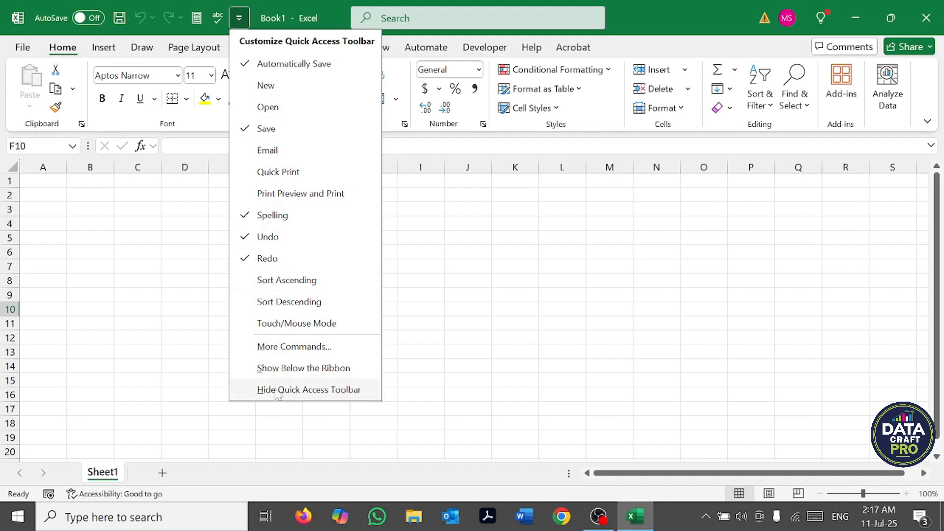
{"action": "left_click", "coordinate": [290, 369]}
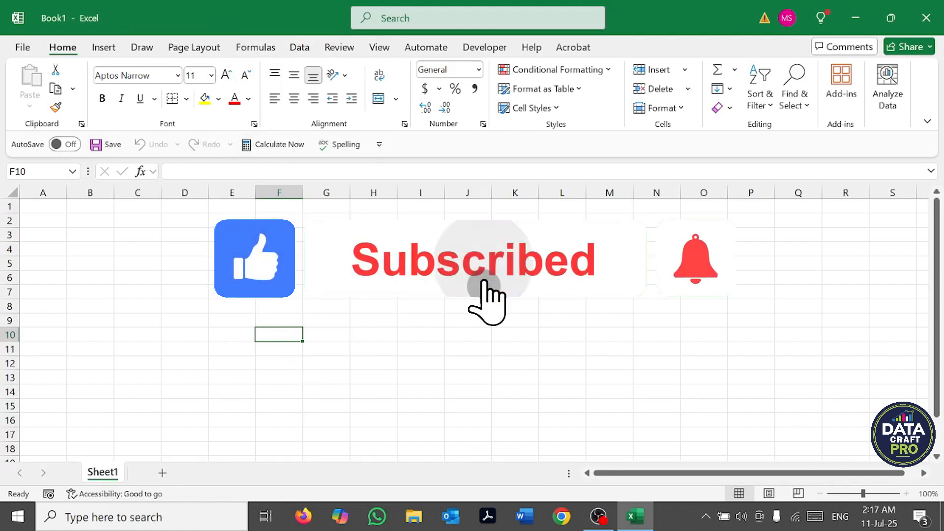
{"action": "left_click", "coordinate": [379, 144]}
{"action": "scroll", "coordinate": [418, 364], "scroll_direction": "down", "scroll_amount": 3}
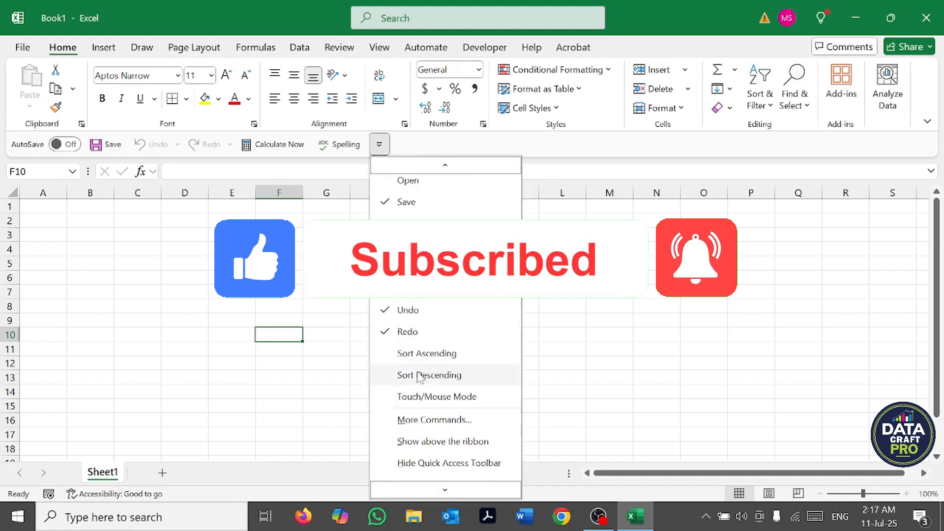
{"action": "left_click", "coordinate": [425, 441]}
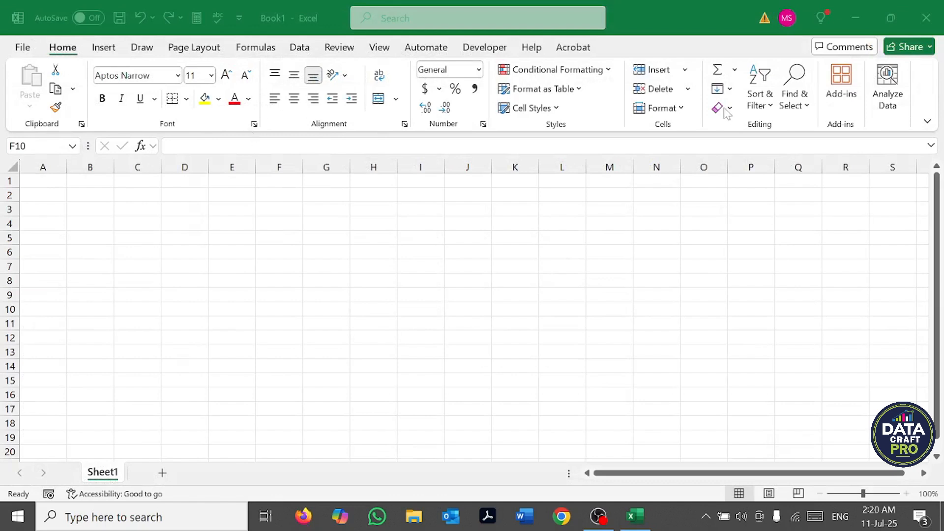
Step: Examine the ribbon's Home, Insert, Draw and Page Layout command sets, and return to the Home commands
{"action": "left_click", "coordinate": [70, 52]}
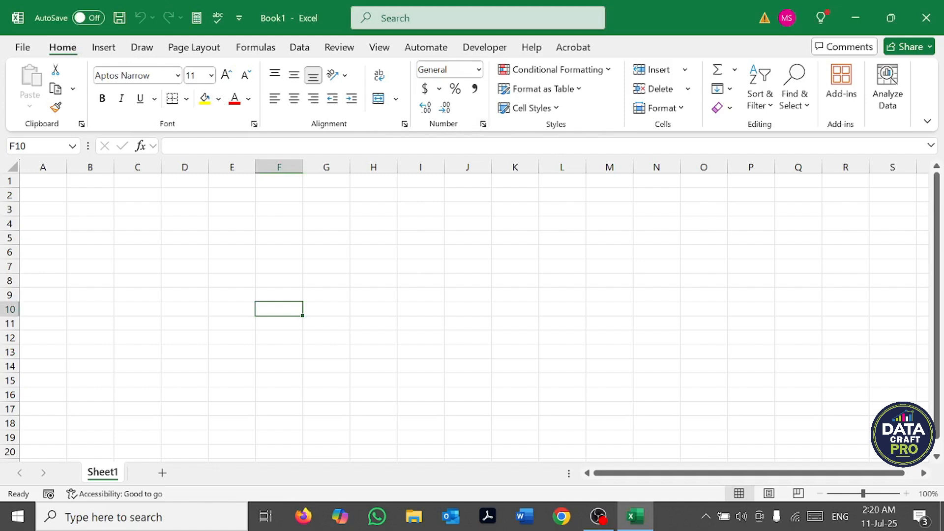
{"action": "left_click", "coordinate": [103, 48]}
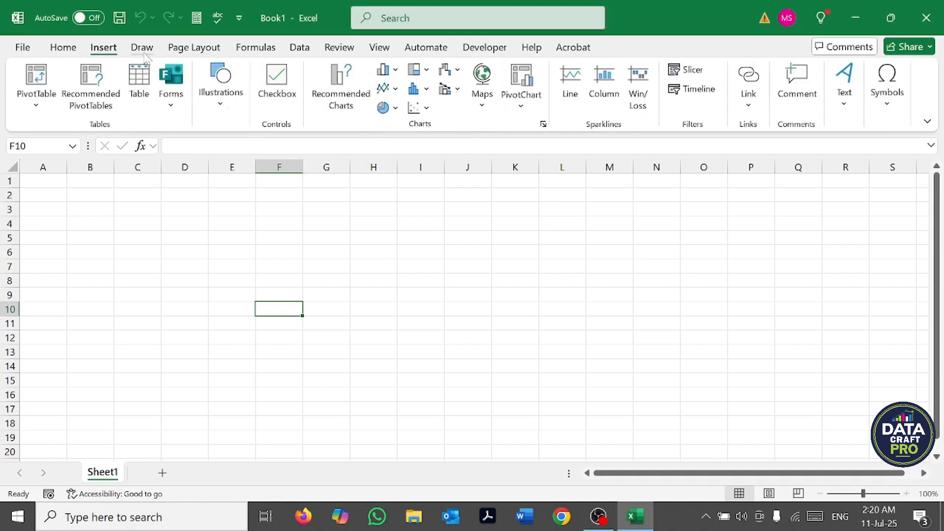
{"action": "left_click", "coordinate": [144, 50]}
{"action": "left_click", "coordinate": [207, 50]}
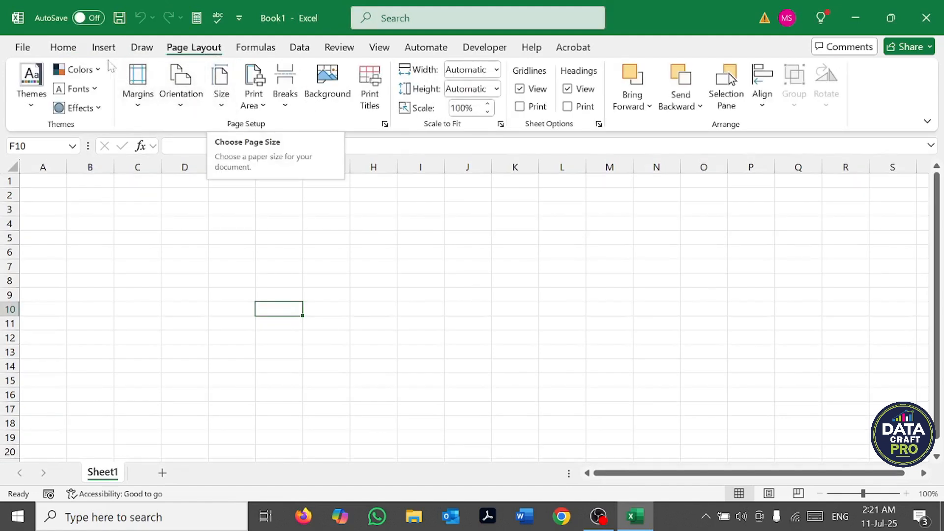
{"action": "left_click", "coordinate": [72, 51]}
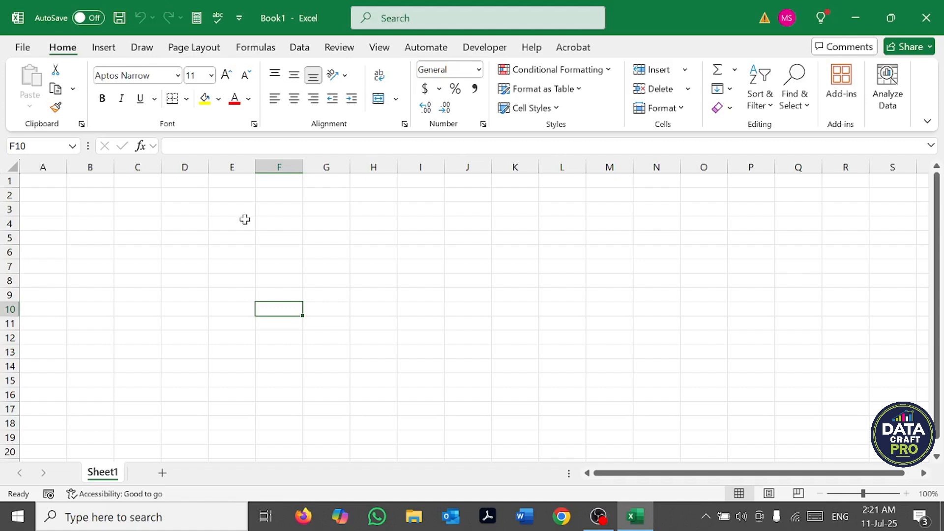
Step: Select cells C5 and B6 in turn to examine how their addresses are shown
{"action": "left_click", "coordinate": [169, 146]}
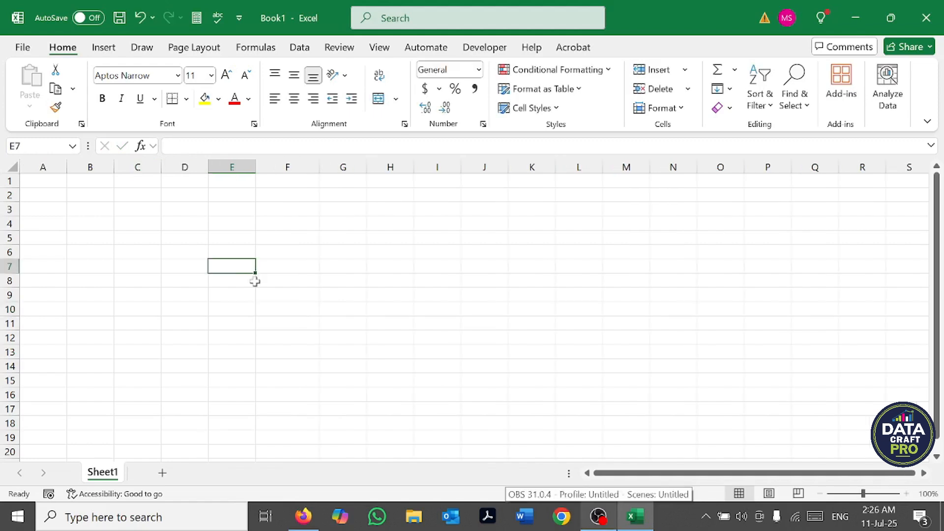
{"action": "left_click", "coordinate": [137, 237]}
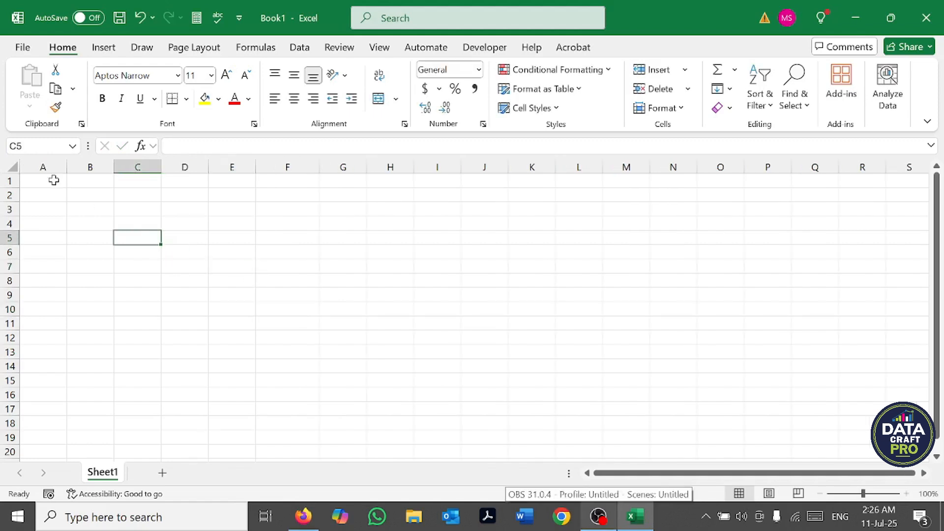
{"action": "left_click", "coordinate": [70, 251]}
{"action": "left_click", "coordinate": [20, 146]}
{"action": "type", "text": "D4"}
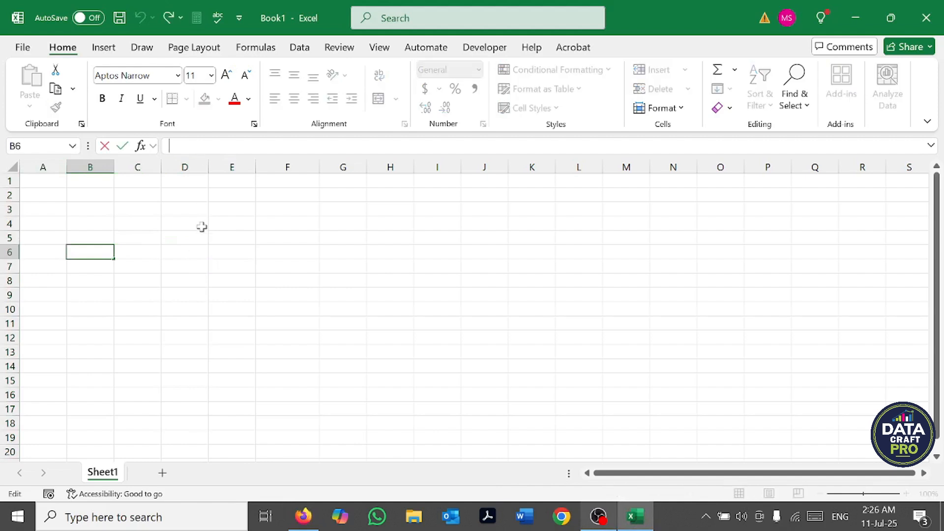
{"action": "key", "text": "Return"}
Step: Select the entire columns A, B, C and I one after another to examine how columns are lettered
{"action": "left_click", "coordinate": [54, 167]}
{"action": "left_click", "coordinate": [82, 167]}
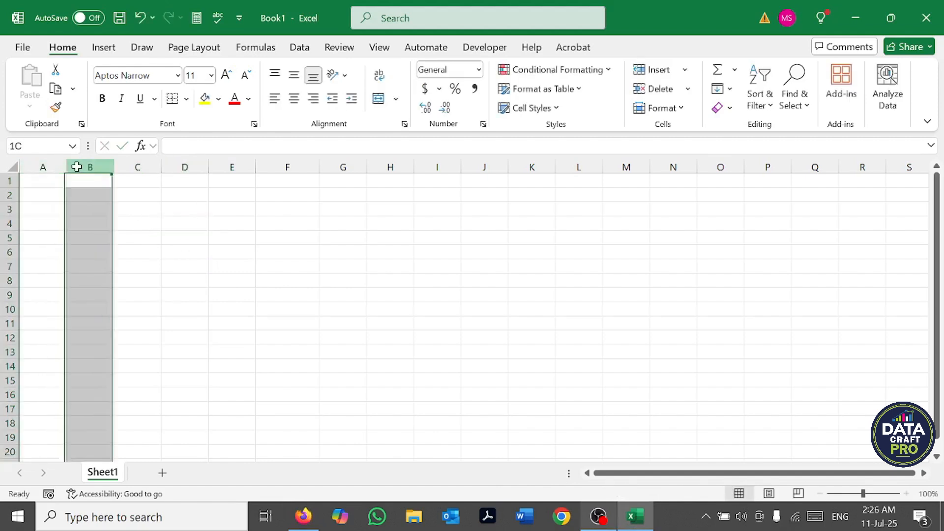
{"action": "left_click", "coordinate": [135, 167]}
{"action": "left_click", "coordinate": [437, 167]}
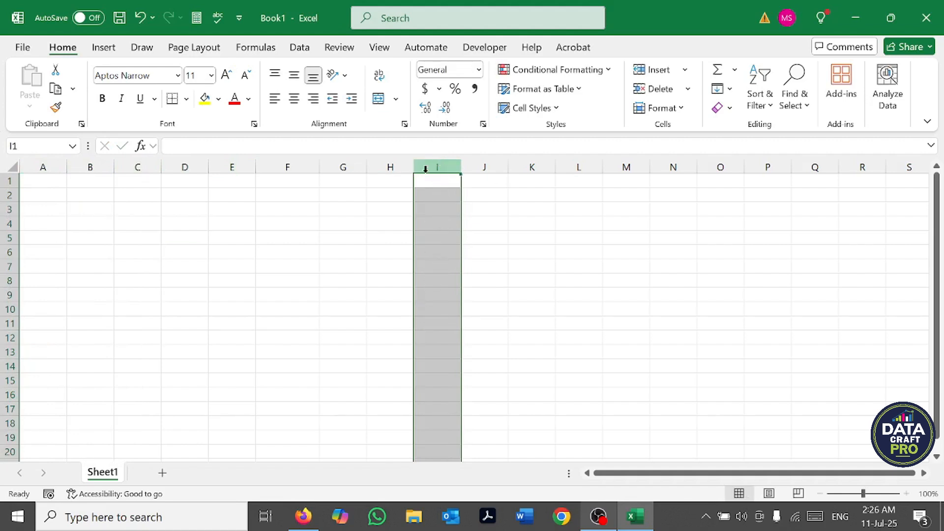
Step: Enter the label "Column" in cell G4 and the value 16384 in cell H4
{"action": "left_click", "coordinate": [354, 228]}
{"action": "type", "text": "Co"}
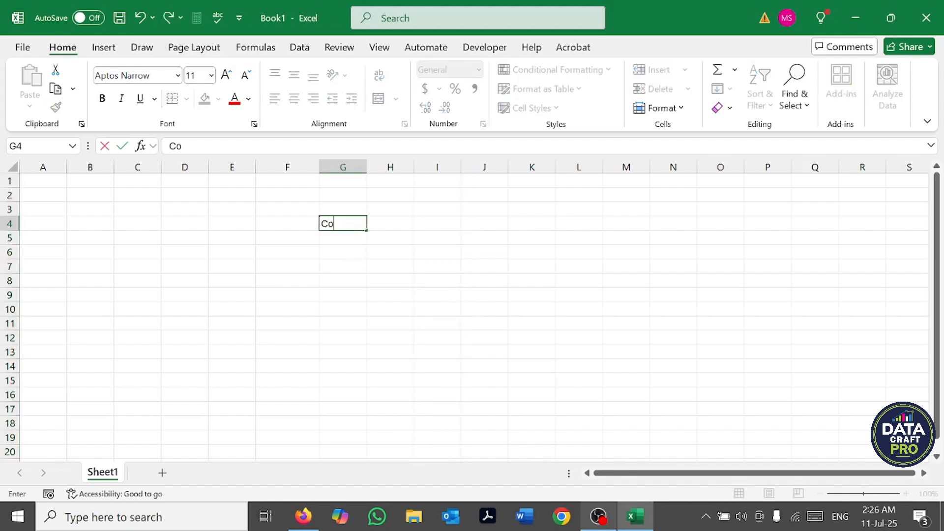
{"action": "type", "text": "lumn"}
{"action": "key", "text": "Tab"}
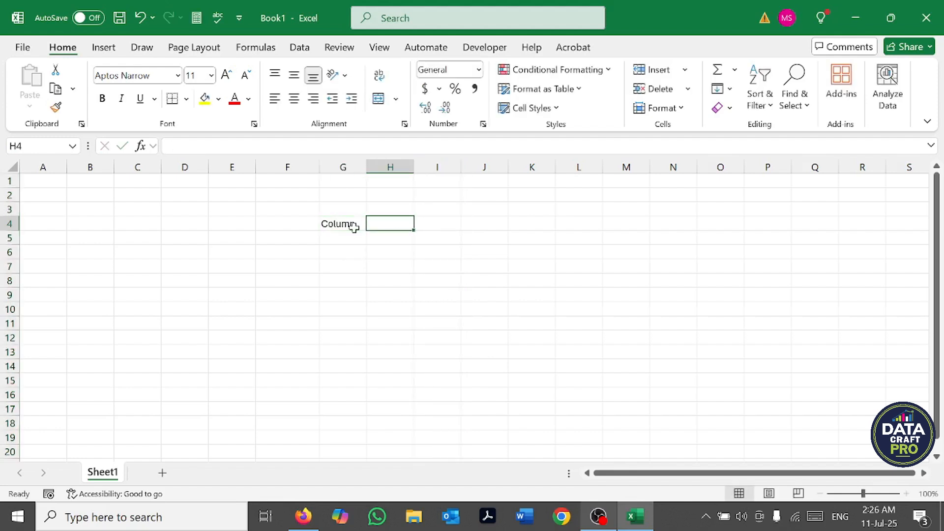
{"action": "type", "text": "16384"}
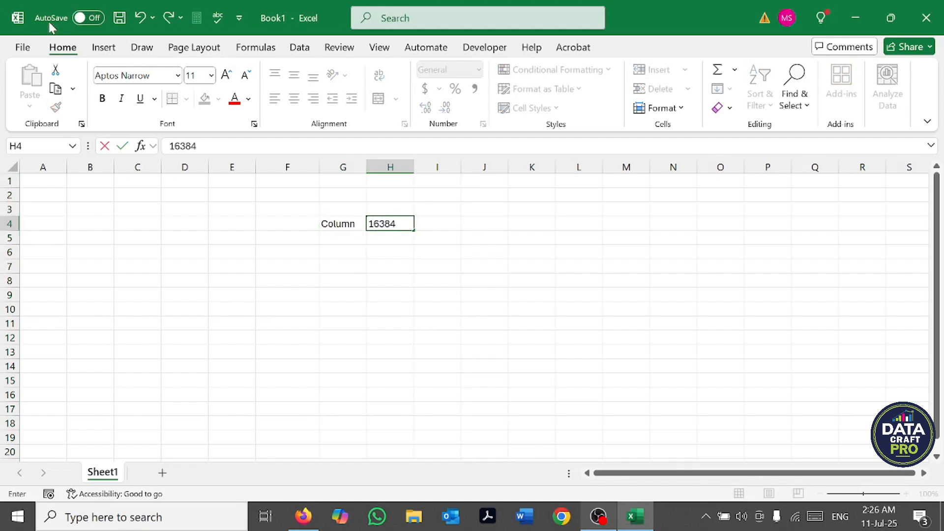
{"action": "key", "text": "Tab"}
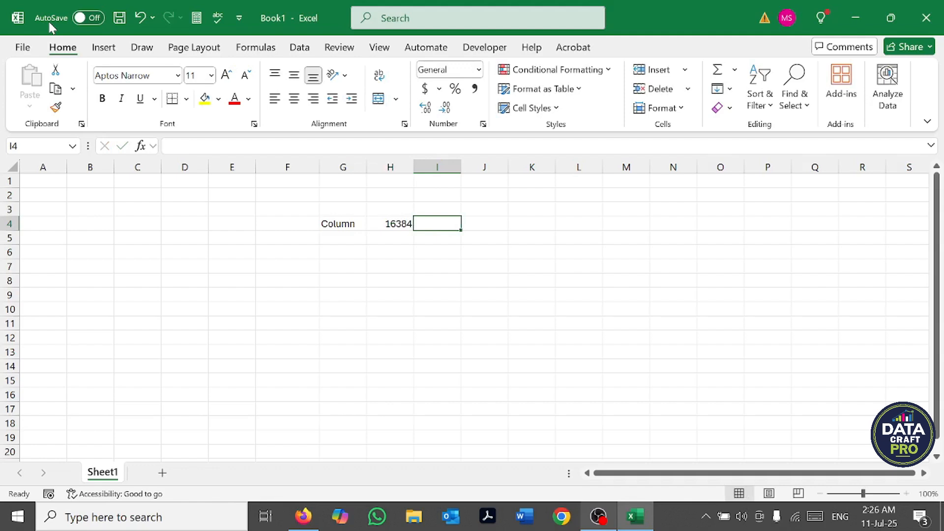
Step: Enter the label "Last Column Number" in cell G5
{"action": "key", "text": "Up"}
{"action": "key", "text": "Right"}
{"action": "key", "text": "Left"}
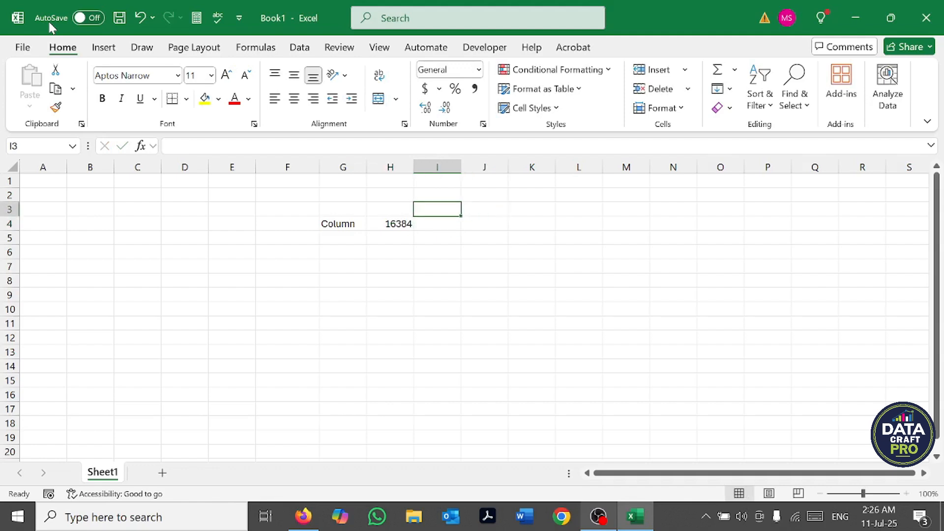
{"action": "key", "text": "Down"}
{"action": "key", "text": "Down"}
{"action": "key", "text": "Left"}
{"action": "key", "text": "Left"}
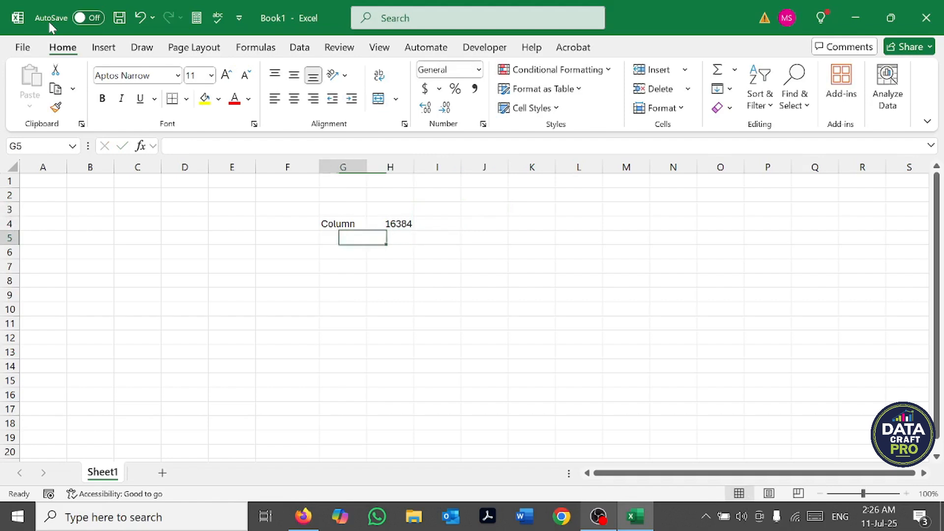
{"action": "type", "text": "Last"}
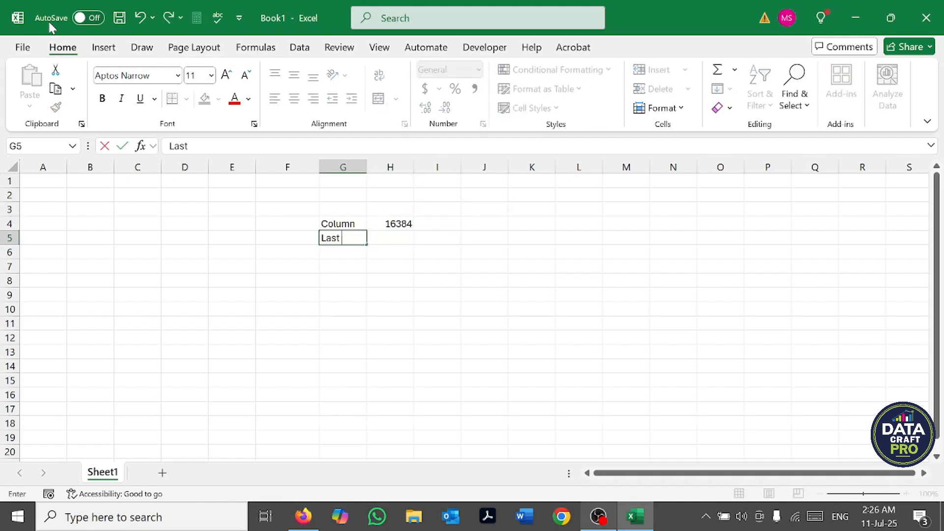
{"action": "type", "text": " Column"}
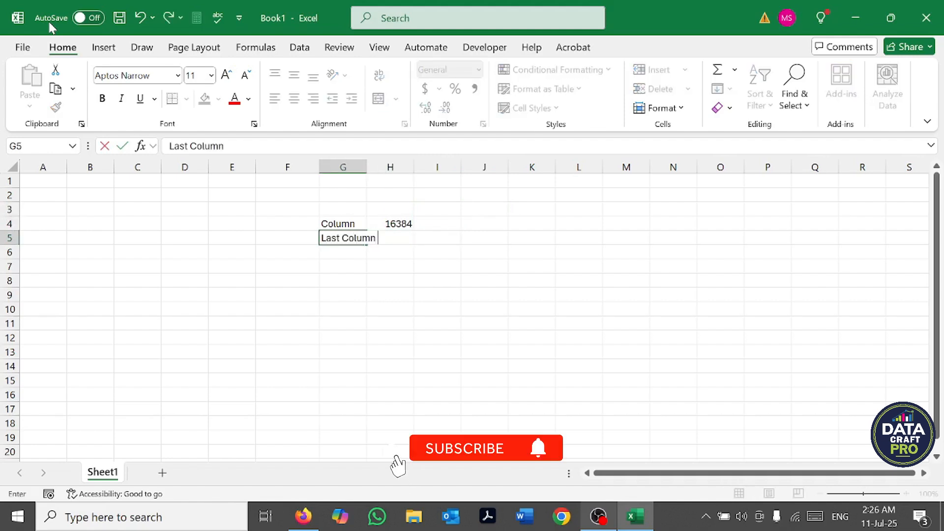
{"action": "type", "text": " Number"}
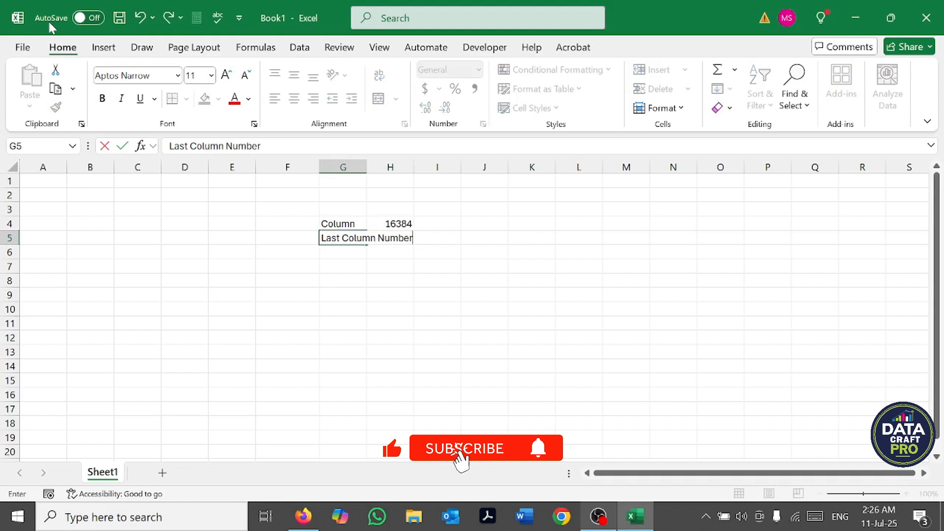
{"action": "key", "text": "Tab"}
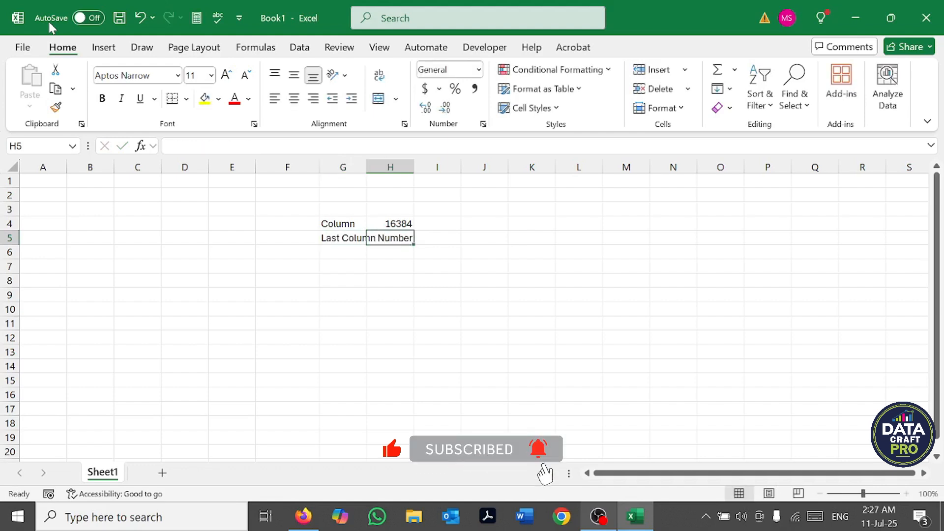
Step: Enter "XFD" in cell H5 and fit column G's width to its longest entry
{"action": "type", "text": "XFD"}
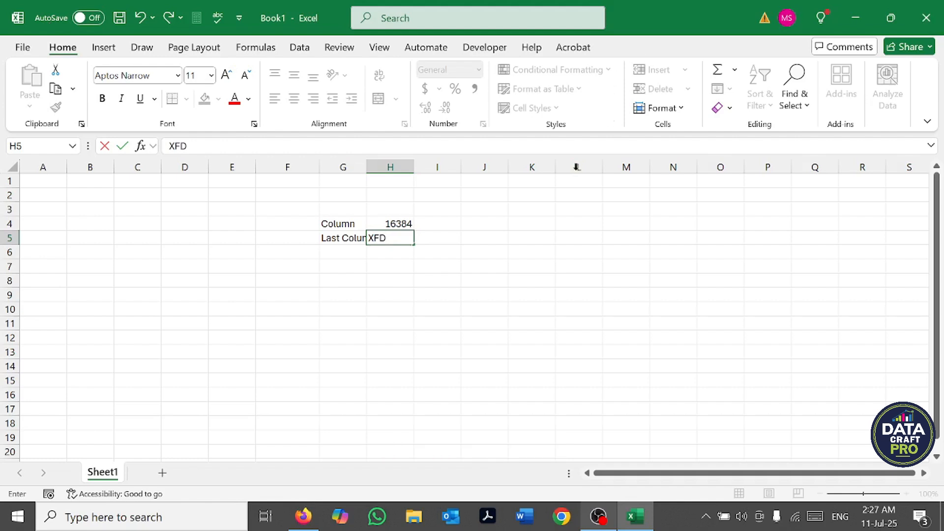
{"action": "left_click", "coordinate": [372, 330]}
{"action": "double_click", "coordinate": [367, 166]}
{"action": "left_click", "coordinate": [475, 239]}
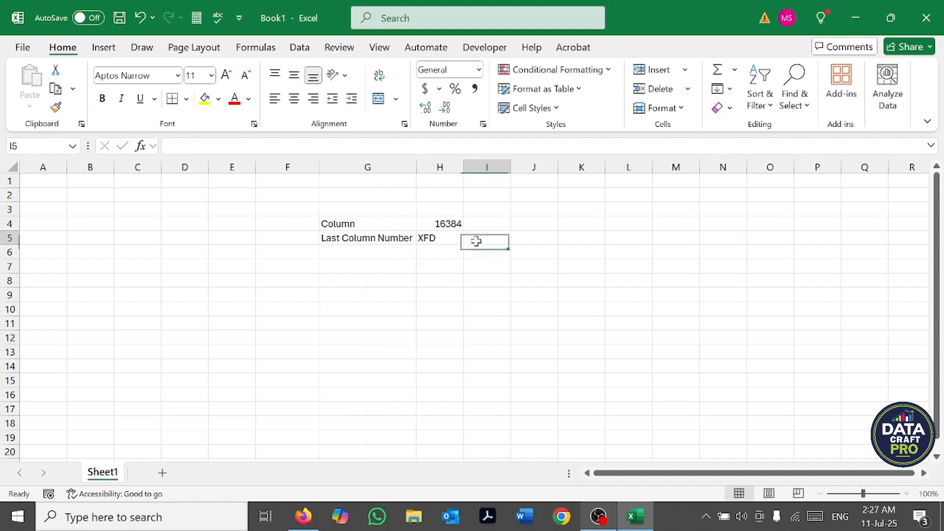
Step: Select the entire rows 1, 2, 3 and 4 one after another to examine how rows are numbered
{"action": "left_click", "coordinate": [434, 241]}
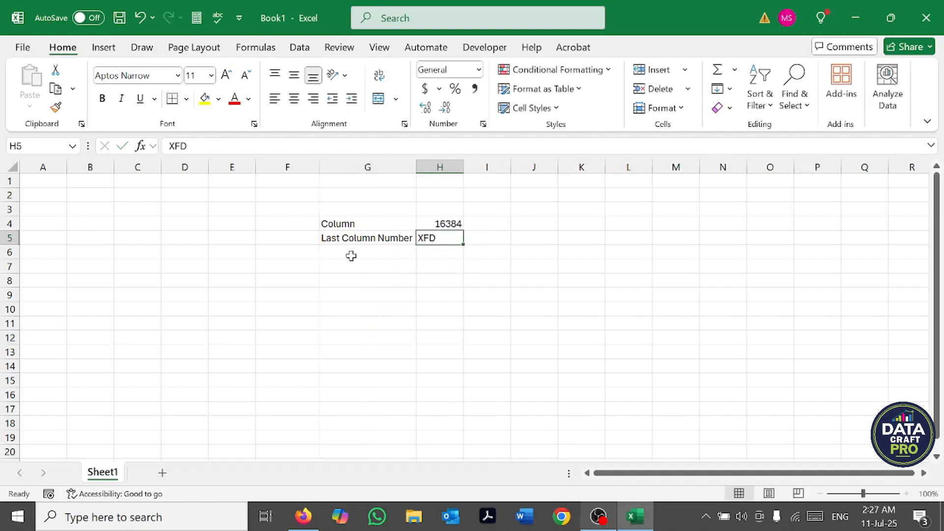
{"action": "left_click", "coordinate": [8, 180]}
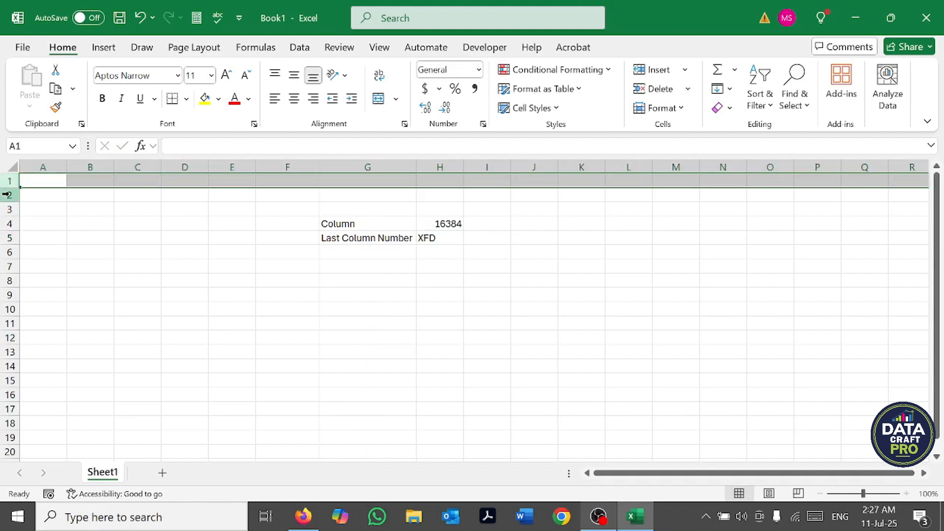
{"action": "left_click", "coordinate": [7, 195]}
{"action": "left_click", "coordinate": [7, 211]}
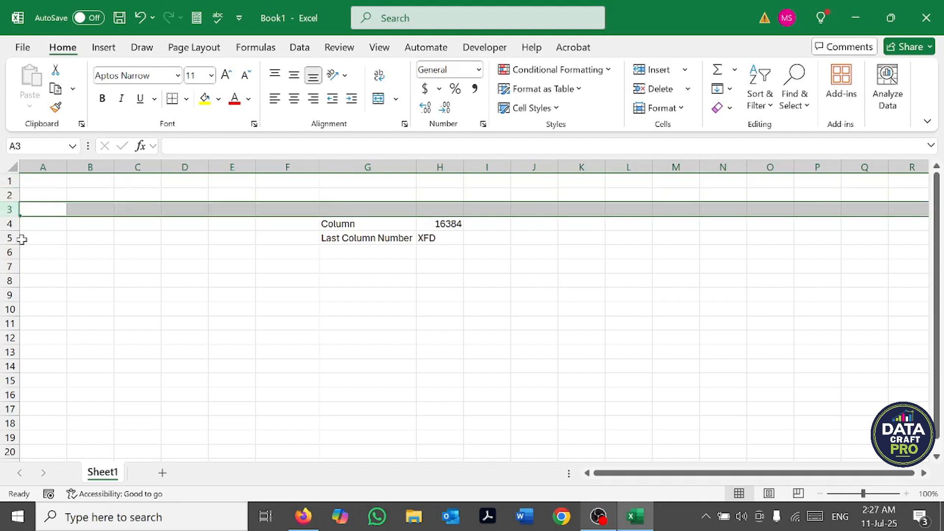
{"action": "left_click", "coordinate": [8, 223]}
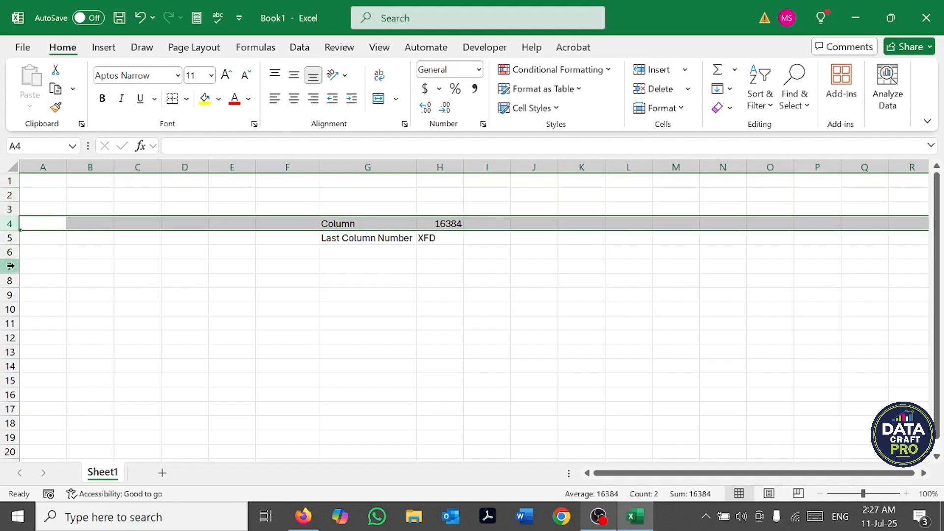
Step: Enter the label "Row" in cell G6 and the value 1048576 in cell H6
{"action": "left_click", "coordinate": [359, 255]}
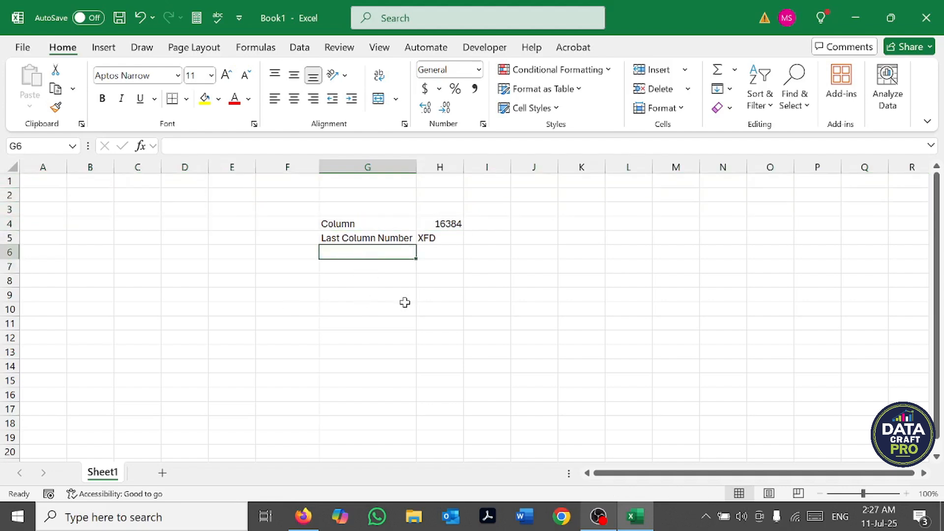
{"action": "type", "text": "Row"}
{"action": "key", "text": "Tab"}
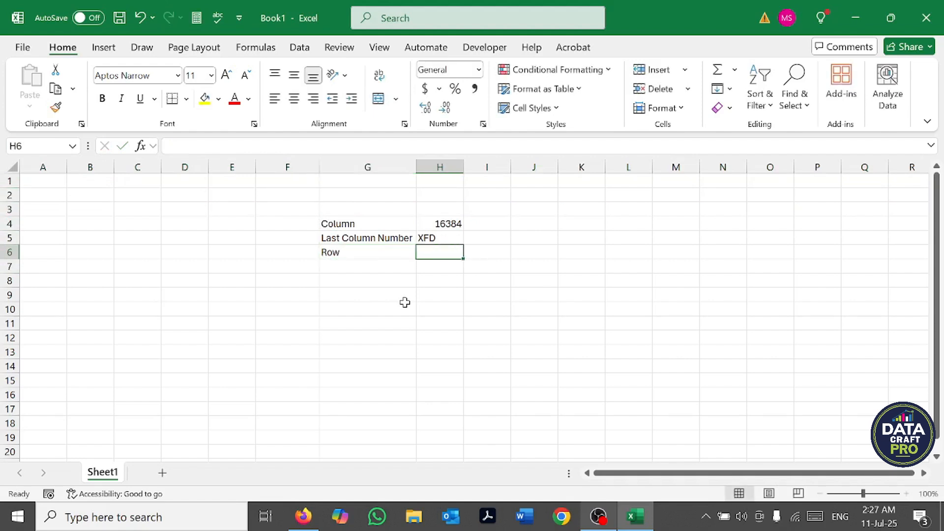
{"action": "type", "text": "1048"}
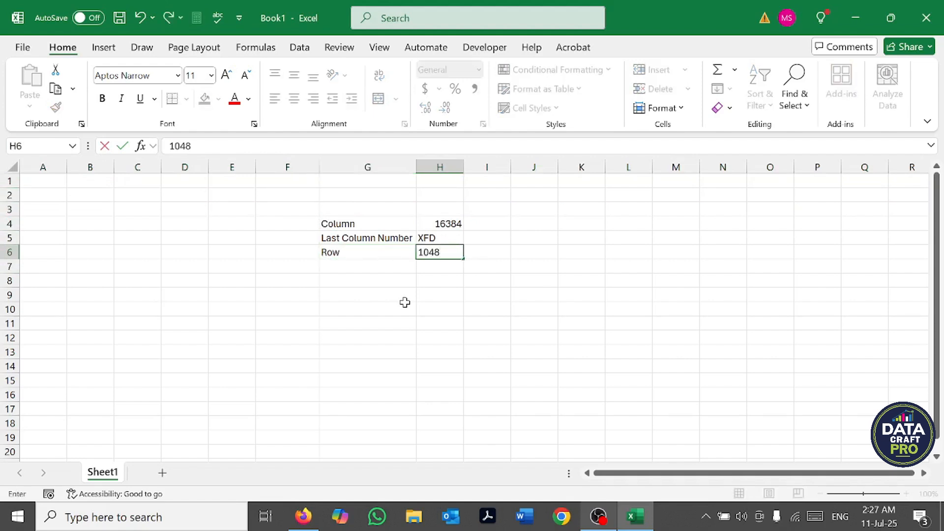
{"action": "type", "text": "576"}
{"action": "key", "text": "Return"}
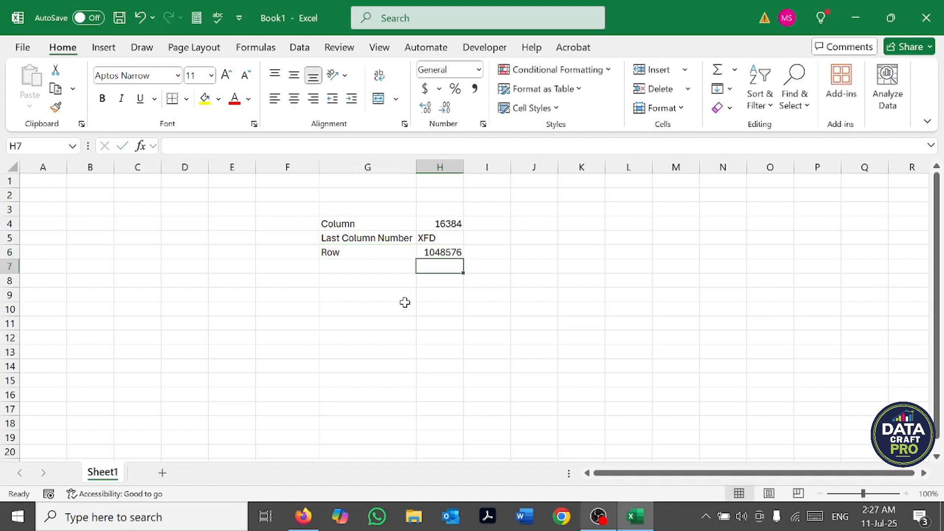
Step: Enter the label "Cell" in cell G7, below the "Row" label
{"action": "key", "text": "Left"}
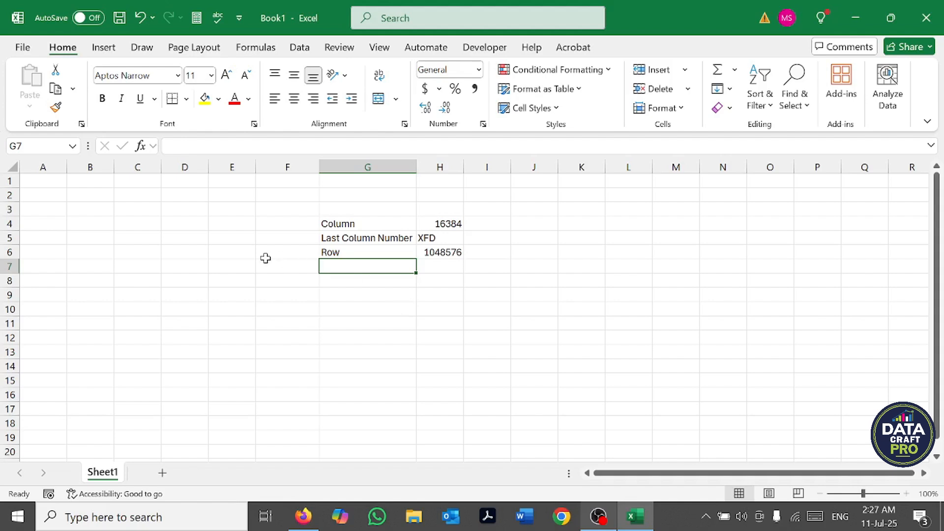
{"action": "left_click", "coordinate": [235, 266]}
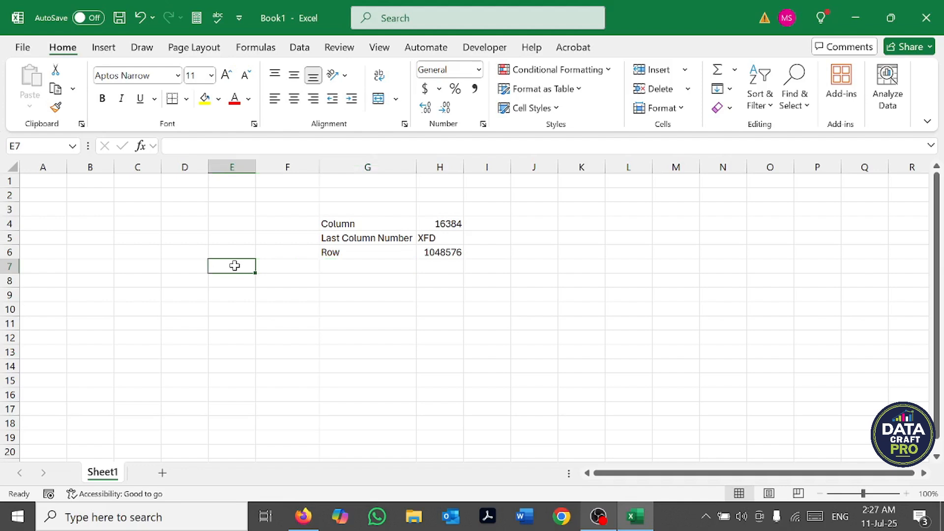
{"action": "left_click", "coordinate": [344, 265]}
{"action": "type", "text": "Cell"}
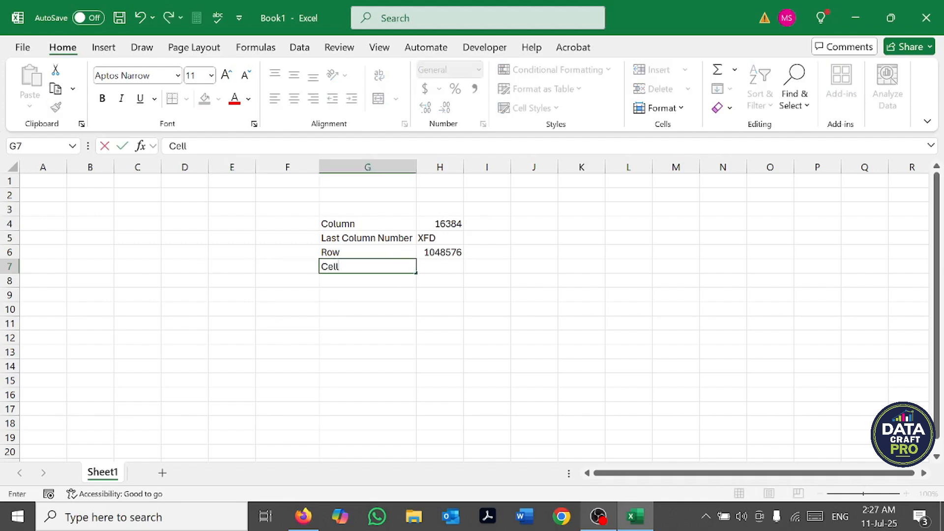
Step: Enter the formula =H4*H6 in cell H7 to multiply the column count by the row count
{"action": "left_click", "coordinate": [446, 266]}
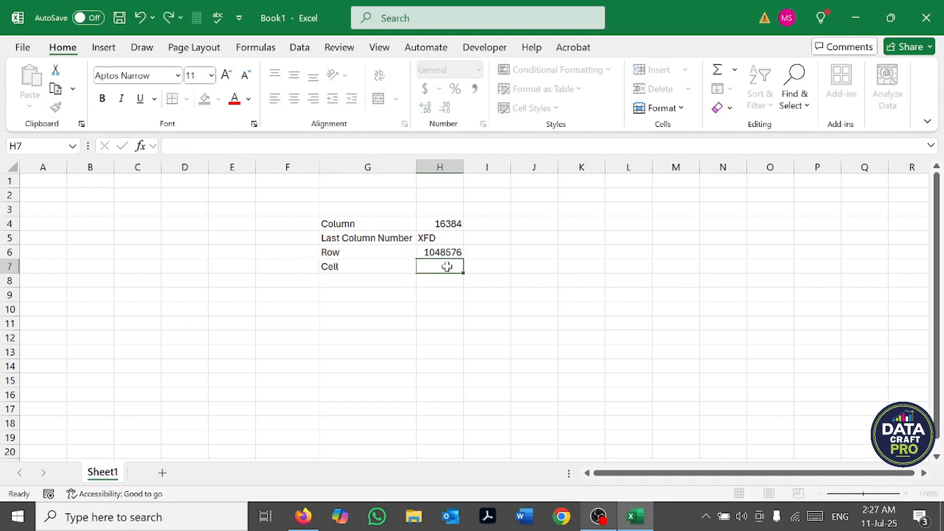
{"action": "type", "text": "="}
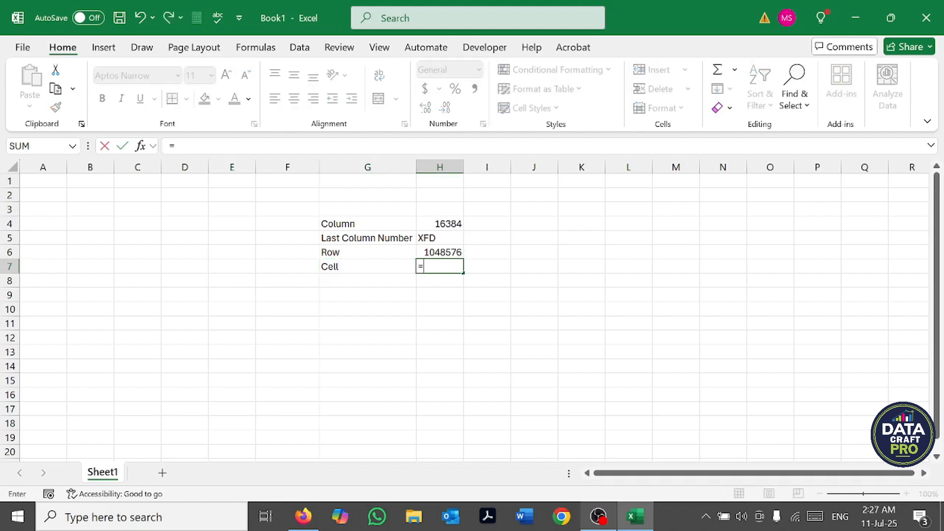
{"action": "left_click", "coordinate": [434, 225]}
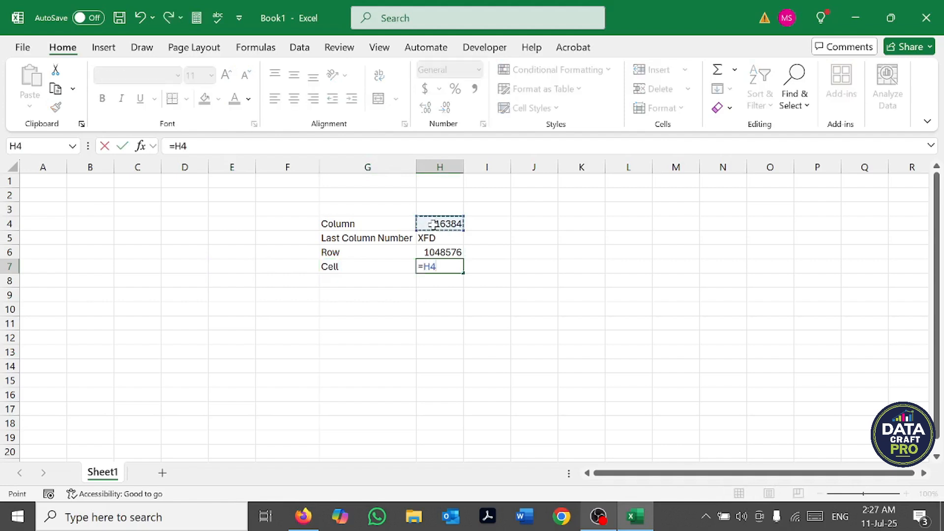
{"action": "type", "text": "*"}
{"action": "left_click", "coordinate": [435, 252]}
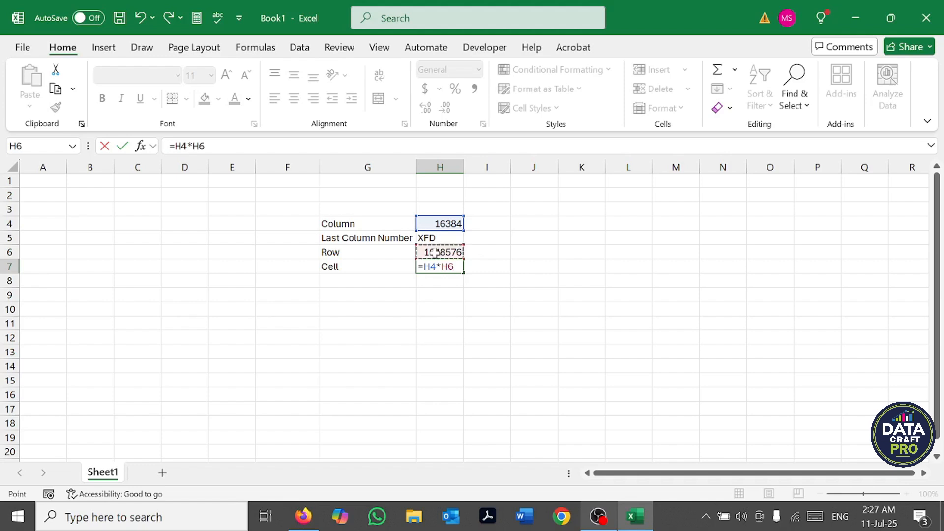
{"action": "key", "text": "Return"}
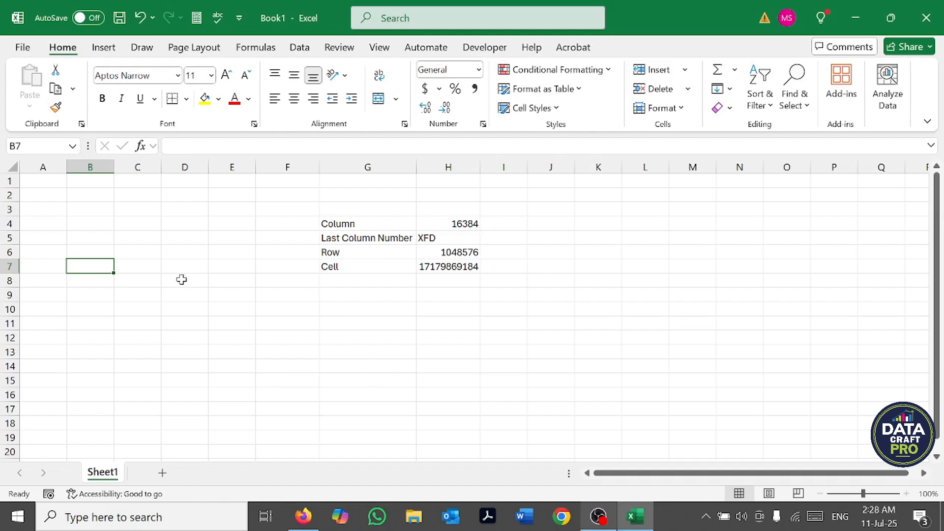
Step: Select rows 1 and 5 and columns A, D and M one at a time to compare rows with columns
{"action": "left_click", "coordinate": [9, 181]}
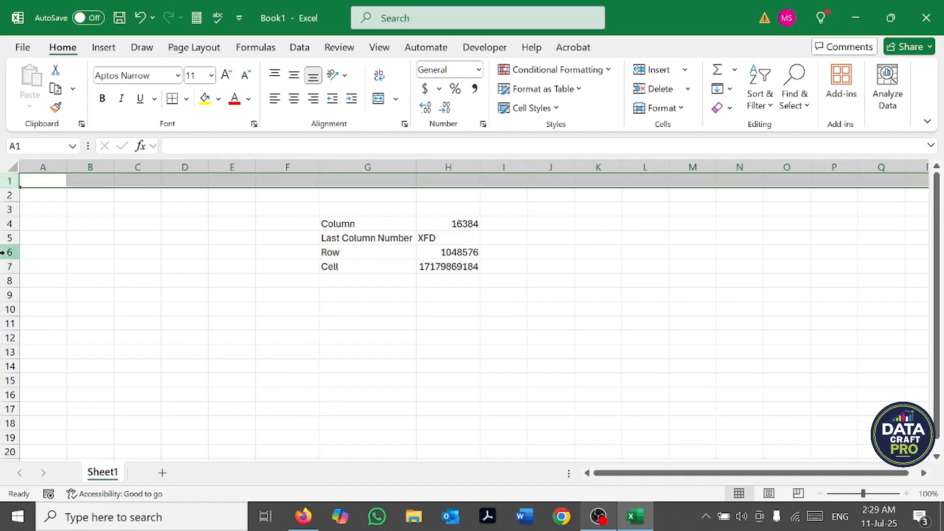
{"action": "left_click", "coordinate": [9, 238]}
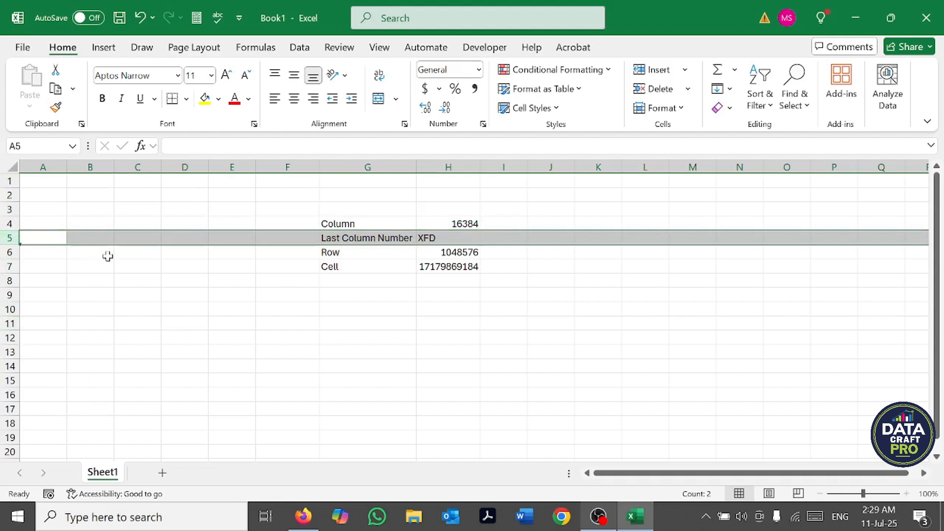
{"action": "left_click", "coordinate": [53, 167]}
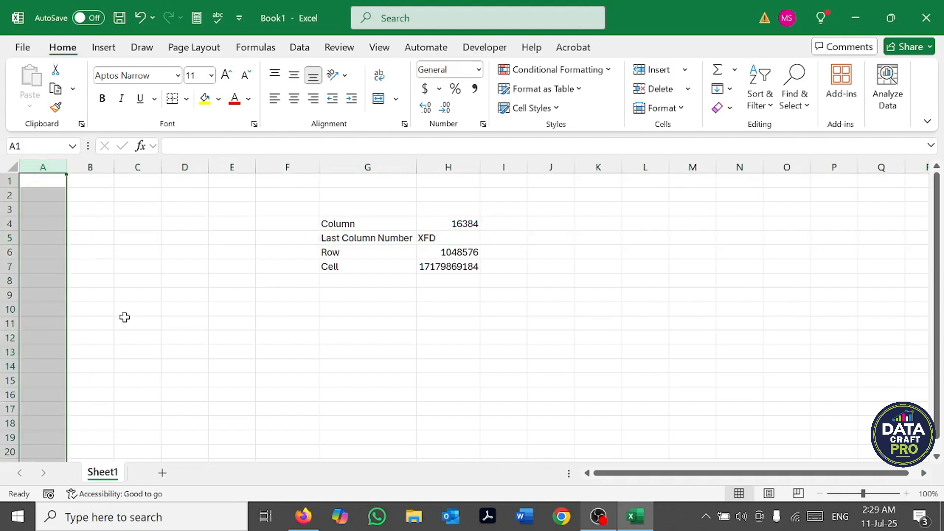
{"action": "left_click", "coordinate": [186, 167]}
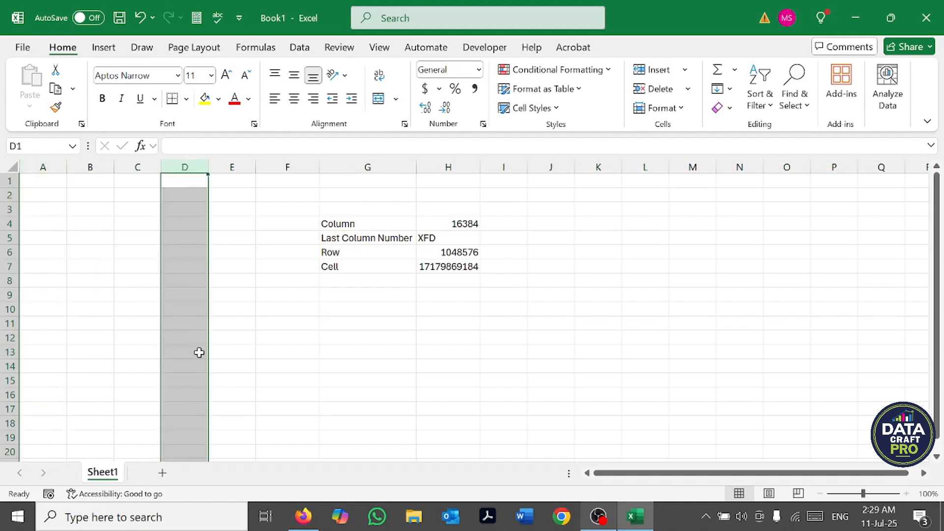
{"action": "left_click", "coordinate": [692, 163]}
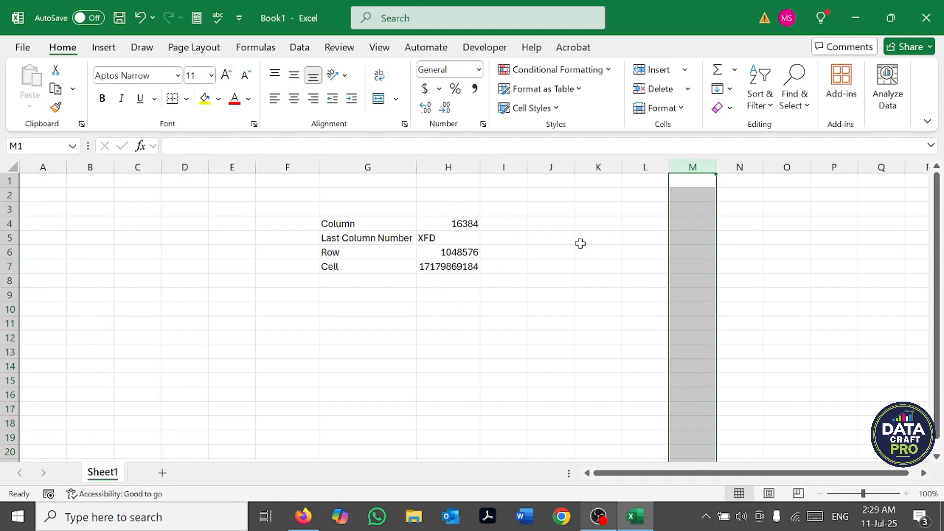
Step: Enter the cell's own address, "F12", in cell F12
{"action": "left_click", "coordinate": [278, 339]}
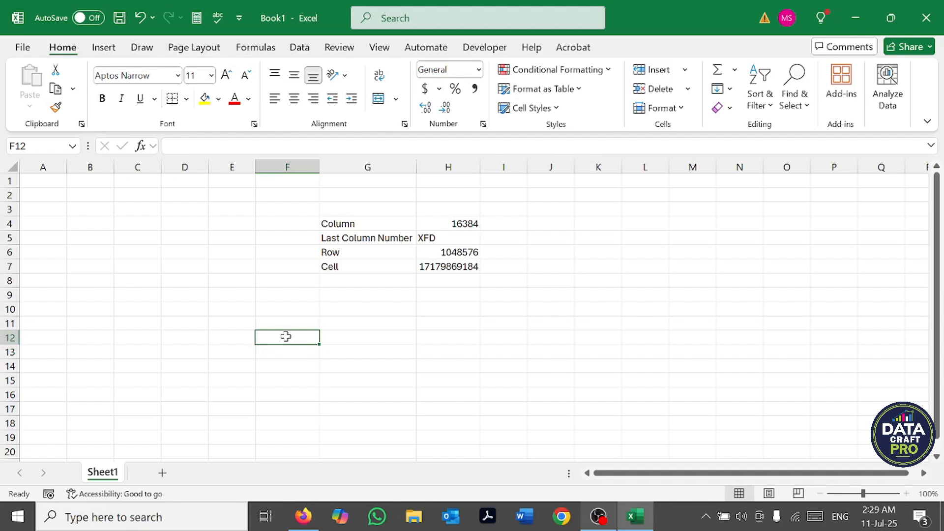
{"action": "type", "text": "F12"}
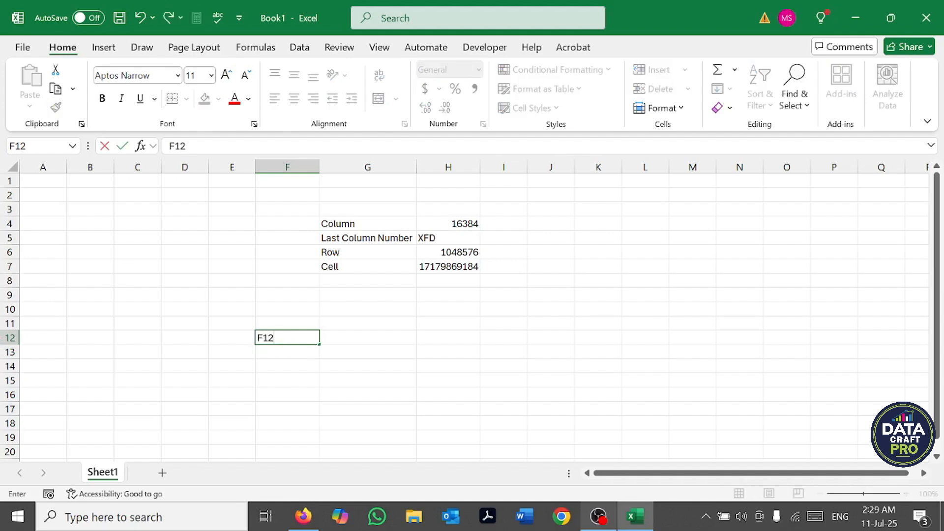
{"action": "key", "text": "Return"}
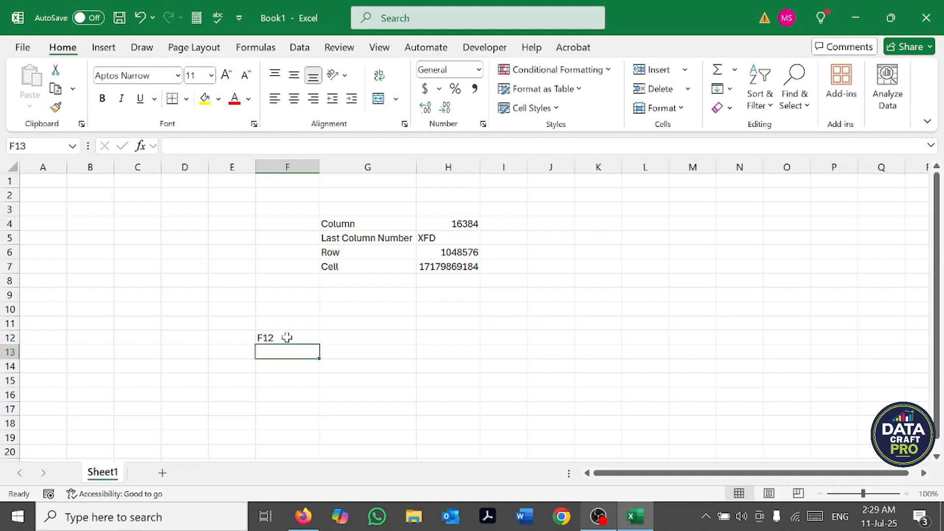
Step: Enter the cell's own address, "K11", in cell K11
{"action": "left_click", "coordinate": [599, 326]}
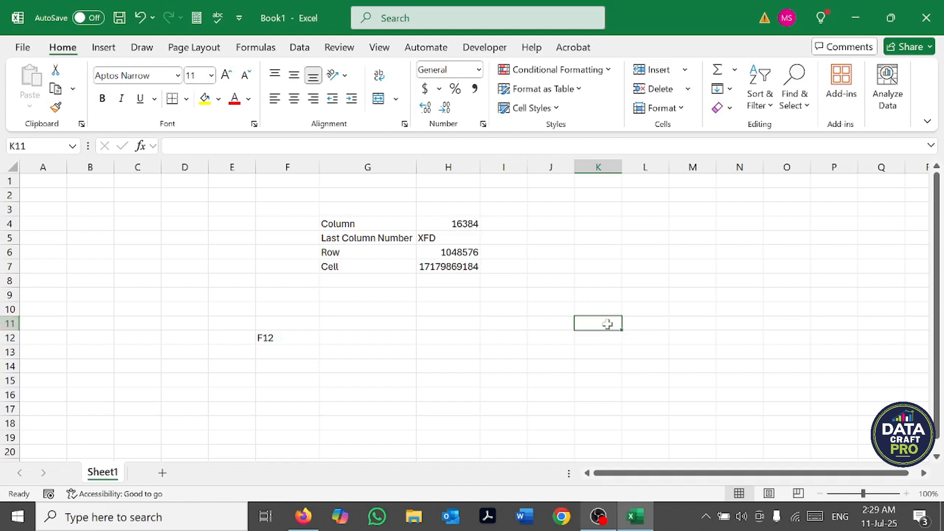
{"action": "type", "text": "K"}
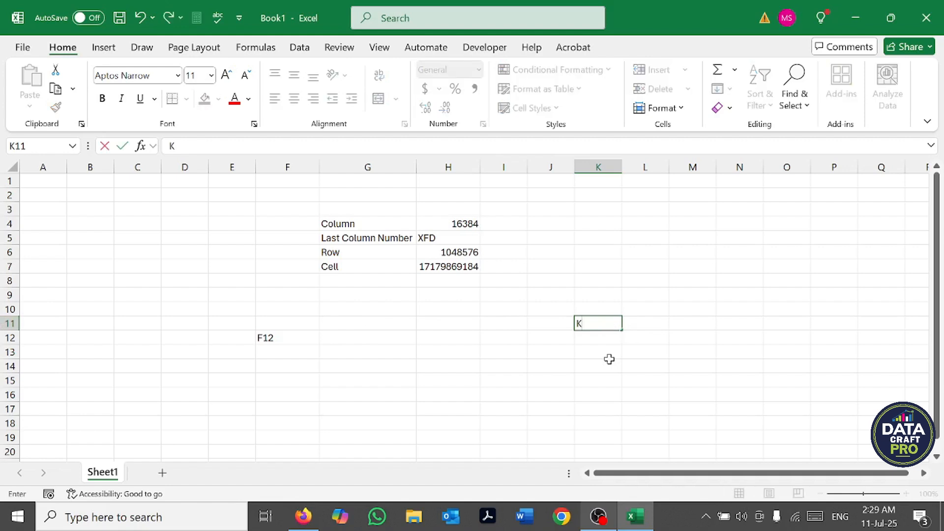
{"action": "type", "text": "11"}
{"action": "key", "text": "Return"}
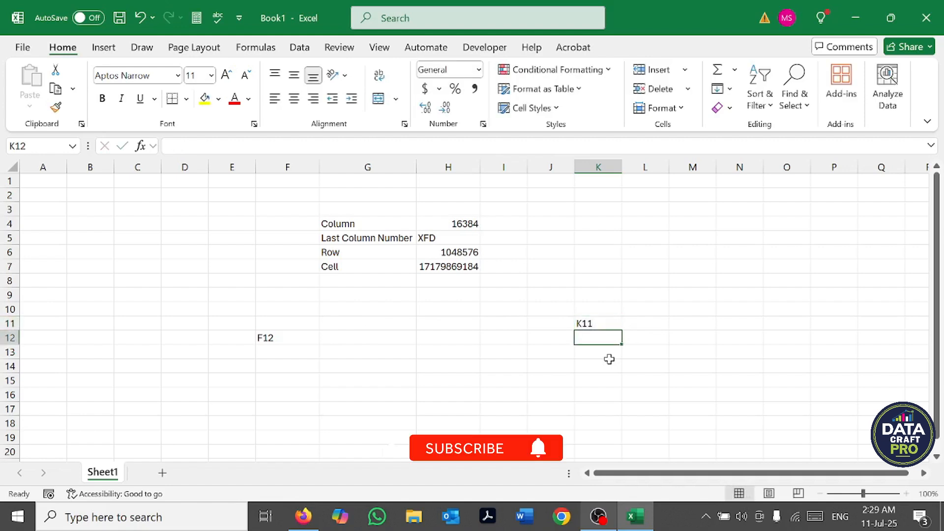
Step: Select column K, row 11 and cell K11 in turn to examine how column and row form the cell address
{"action": "left_click", "coordinate": [601, 166]}
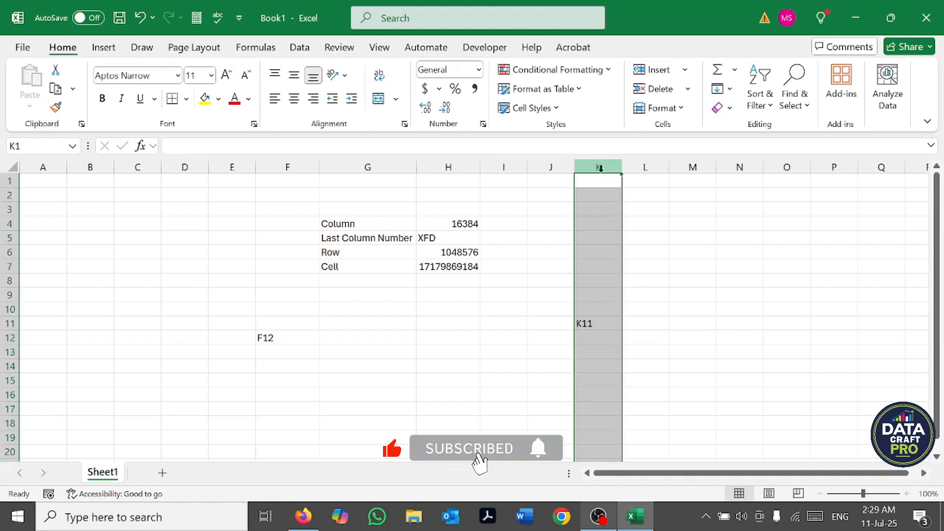
{"action": "left_click", "coordinate": [4, 324]}
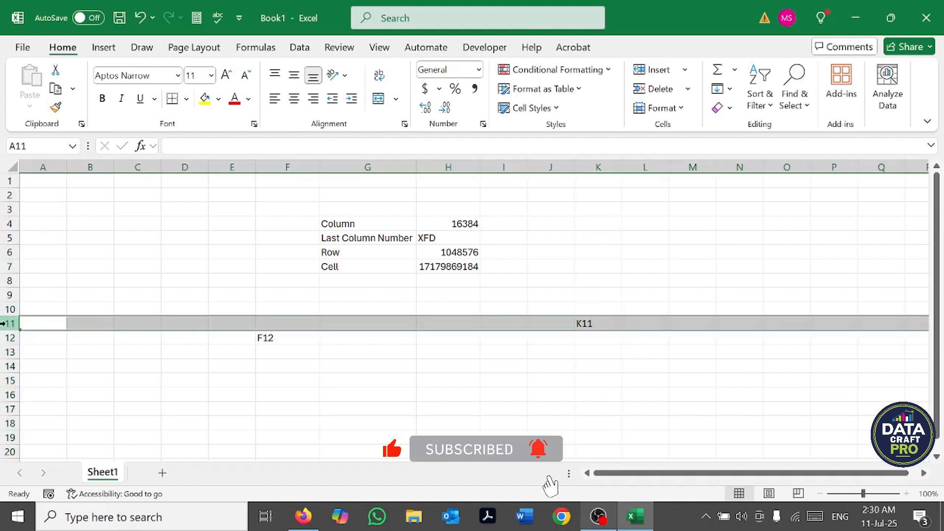
{"action": "left_click", "coordinate": [599, 323]}
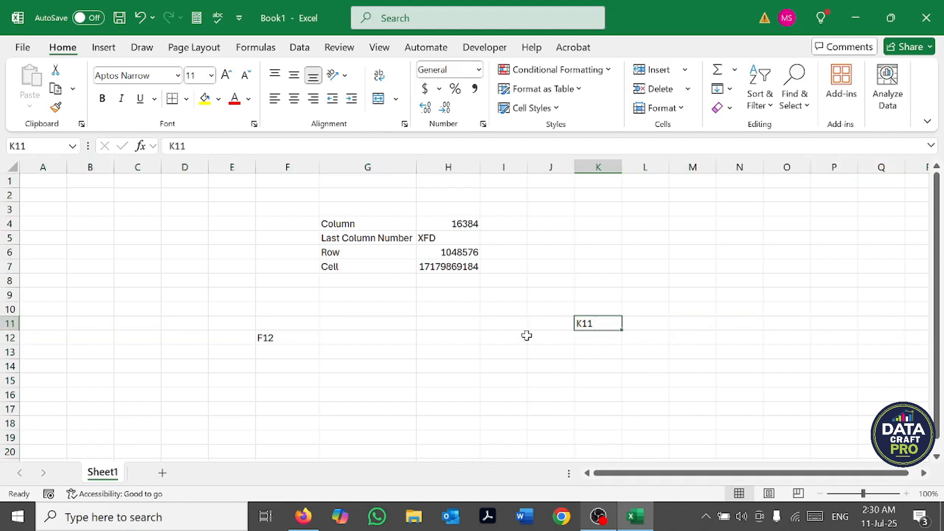
Step: Jump directly to cell XFD100 by its address, and return to cell A1
{"action": "left_click", "coordinate": [55, 147]}
{"action": "type", "text": "xfd100"}
{"action": "key", "text": "Return"}
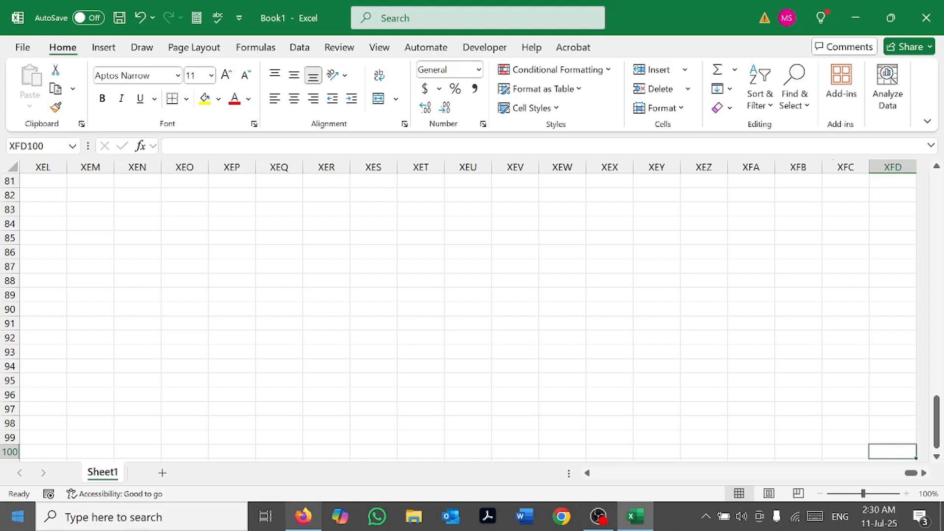
{"action": "key", "text": "ctrl+Up"}
{"action": "key", "text": "ctrl+Left"}
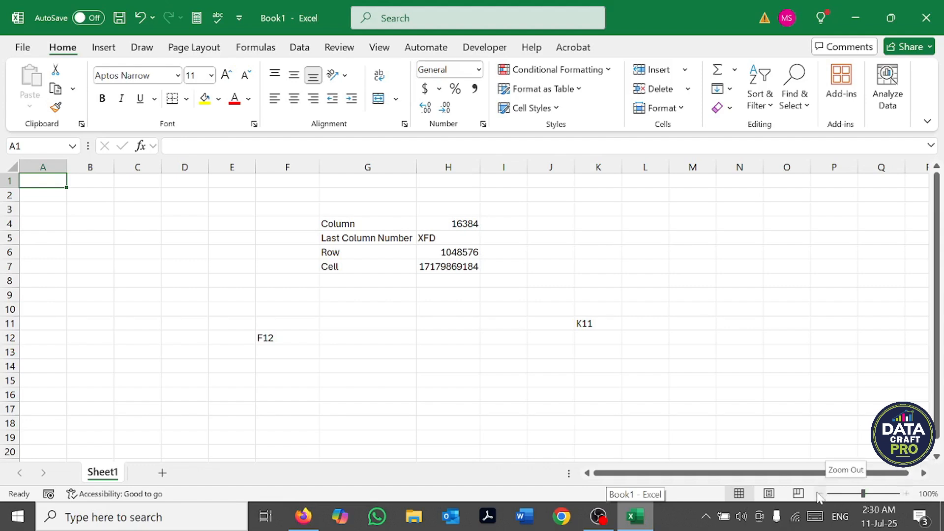
Step: Zoom the worksheet in to 140% and back out to 80%
{"action": "left_click", "coordinate": [907, 494]}
{"action": "left_click", "coordinate": [908, 494]}
{"action": "left_click", "coordinate": [908, 493]}
{"action": "left_click", "coordinate": [907, 493]}
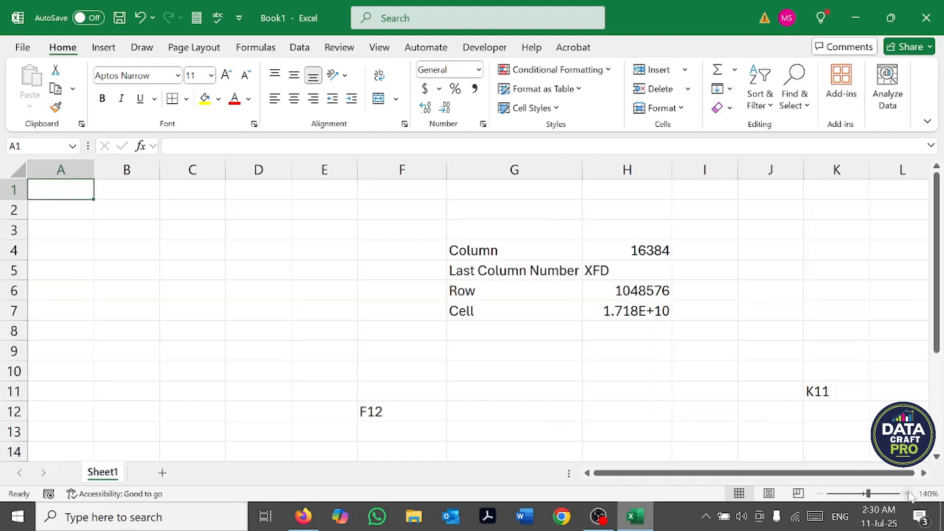
{"action": "left_click", "coordinate": [819, 495]}
{"action": "left_click", "coordinate": [819, 494]}
{"action": "left_click", "coordinate": [819, 494]}
{"action": "left_click", "coordinate": [819, 494]}
{"action": "left_click", "coordinate": [819, 494]}
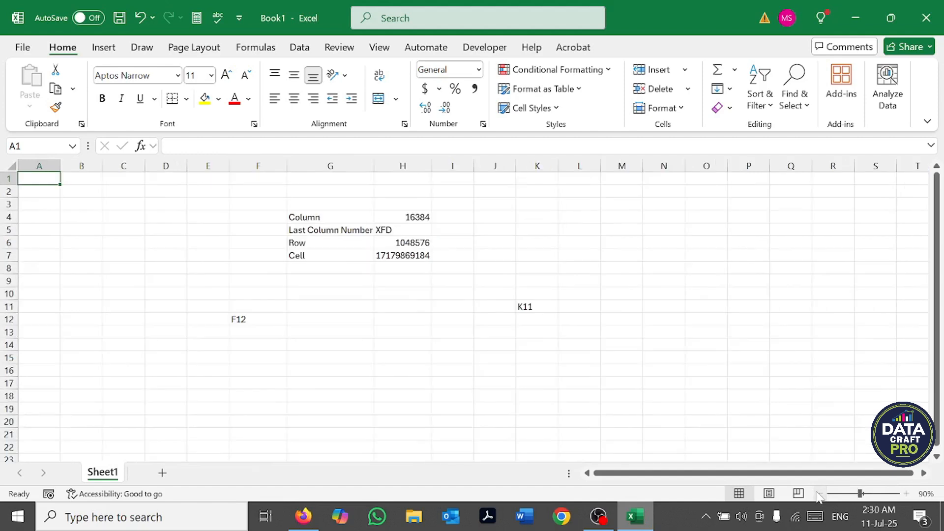
{"action": "left_click", "coordinate": [820, 494]}
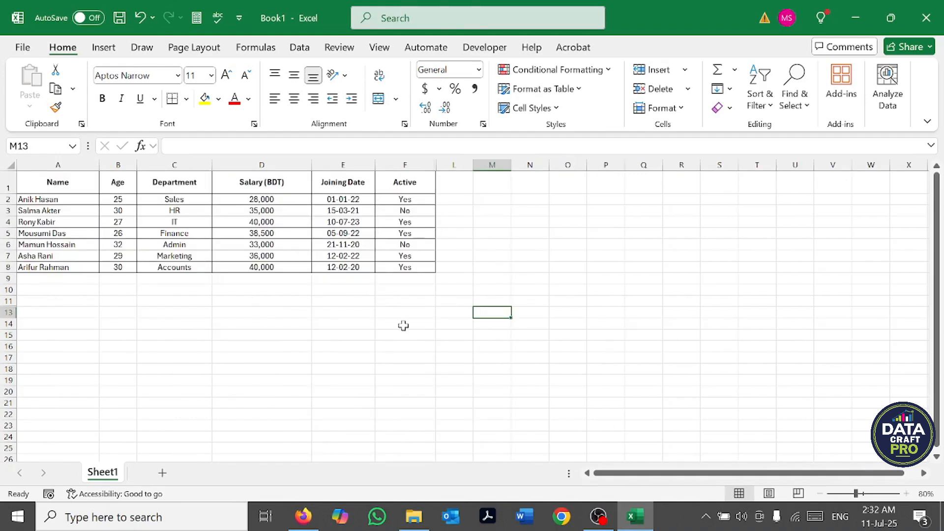
Step: Switch the worksheet to Page Break Preview and select columns E and F in turn to examine where the page divides
{"action": "left_click", "coordinate": [799, 494]}
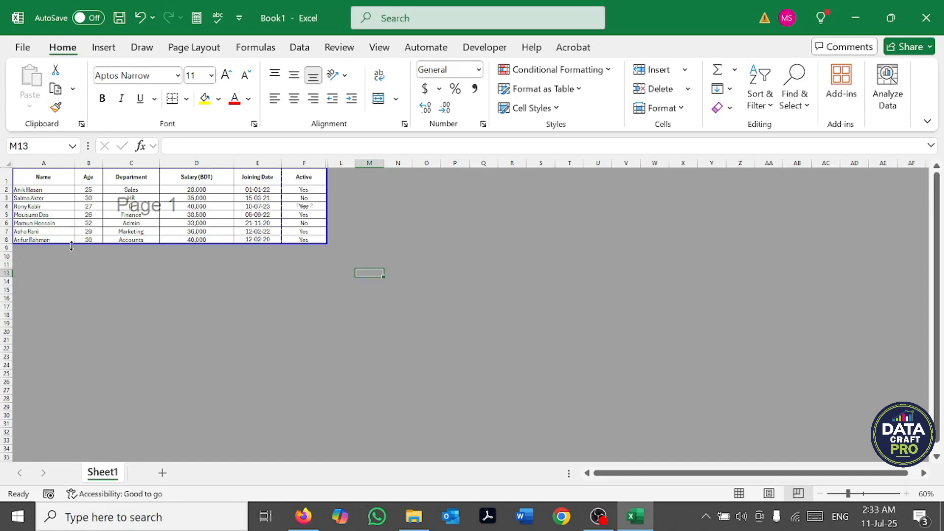
{"action": "left_click", "coordinate": [368, 230]}
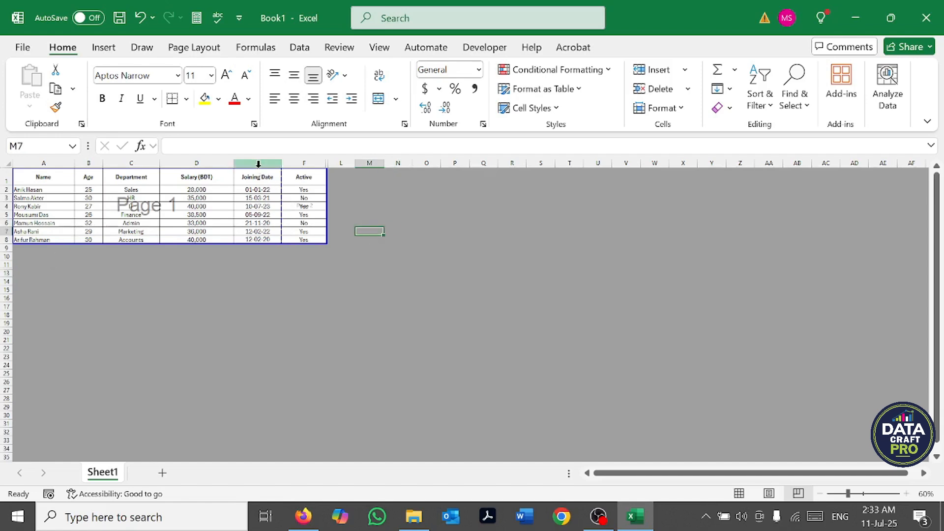
{"action": "left_click", "coordinate": [259, 163]}
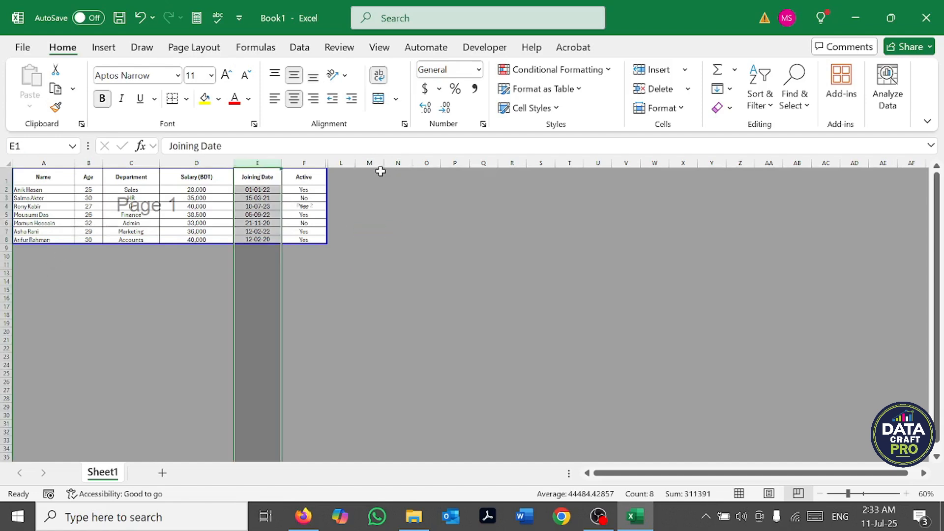
{"action": "left_click", "coordinate": [309, 163]}
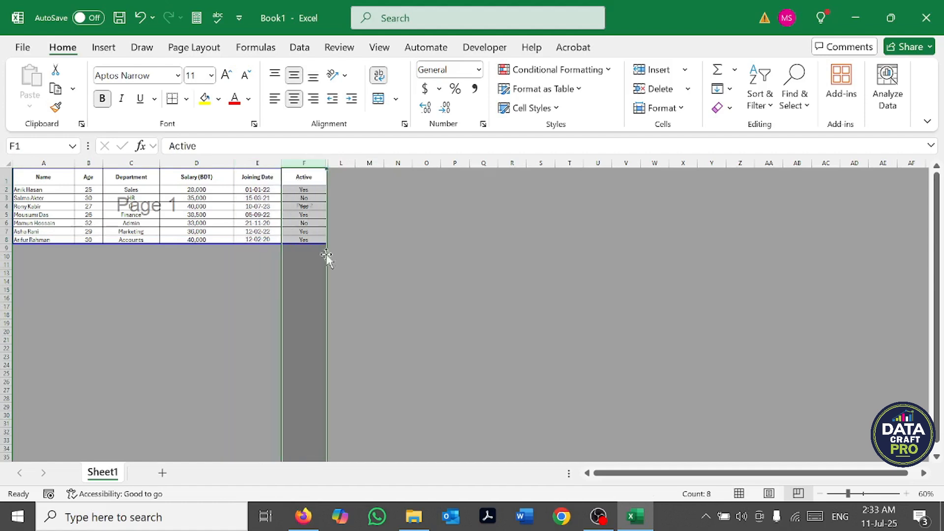
{"action": "left_click", "coordinate": [399, 232]}
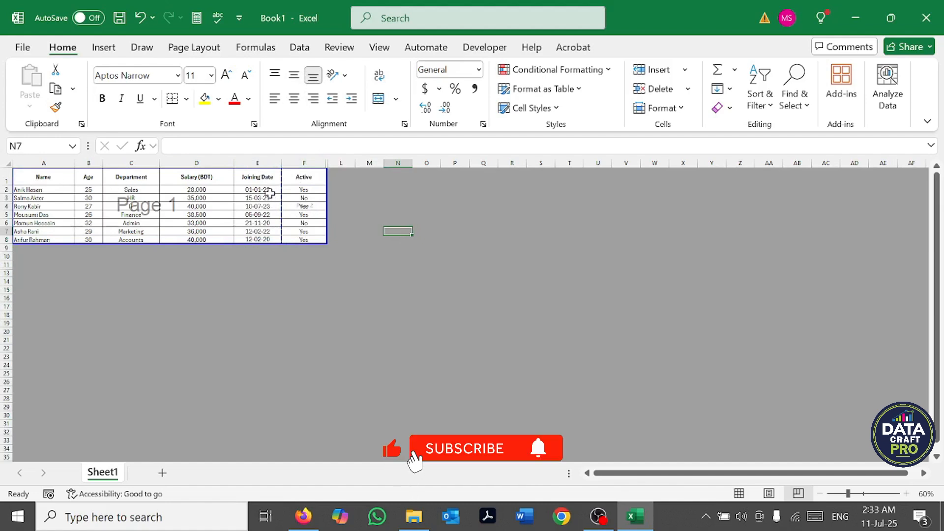
{"action": "left_click", "coordinate": [308, 163]}
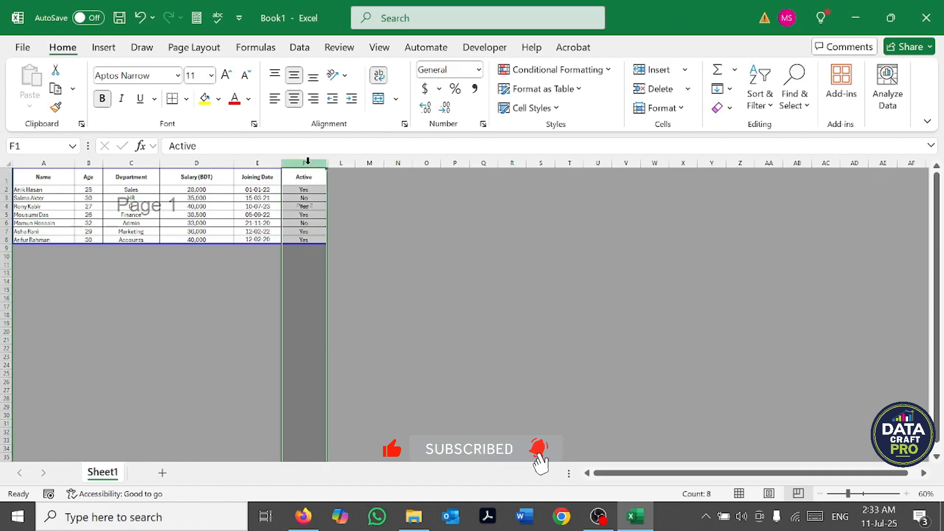
{"action": "left_click", "coordinate": [408, 221]}
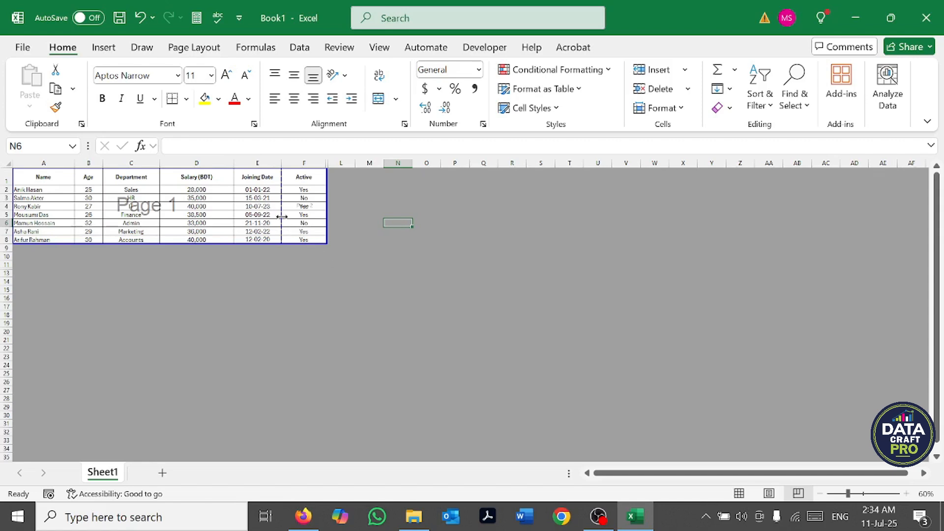
Step: Move the page break from after column E to the outer edge of column F, and extend the print area down to row 14
{"action": "left_click_drag", "start_coordinate": [281, 216], "coordinate": [282, 216]}
{"action": "left_click_drag", "start_coordinate": [282, 216], "coordinate": [326, 217]}
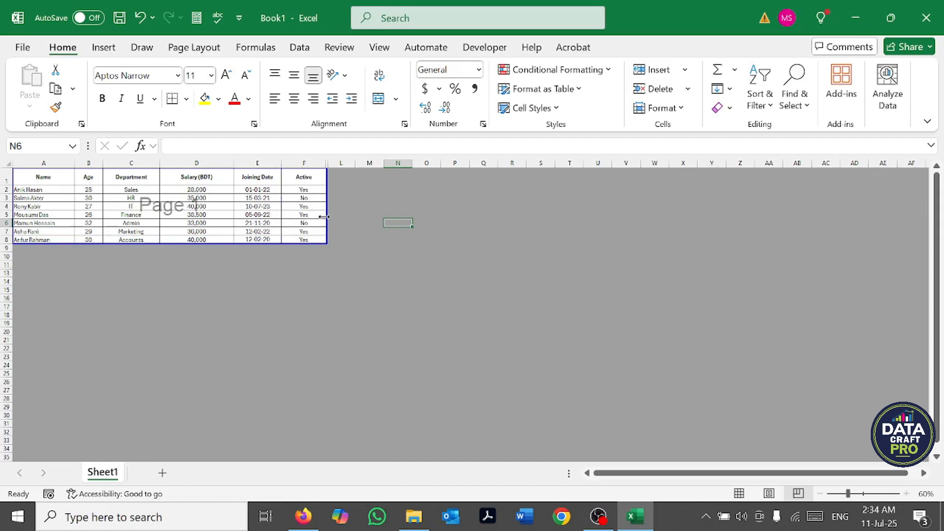
{"action": "left_click", "coordinate": [417, 241]}
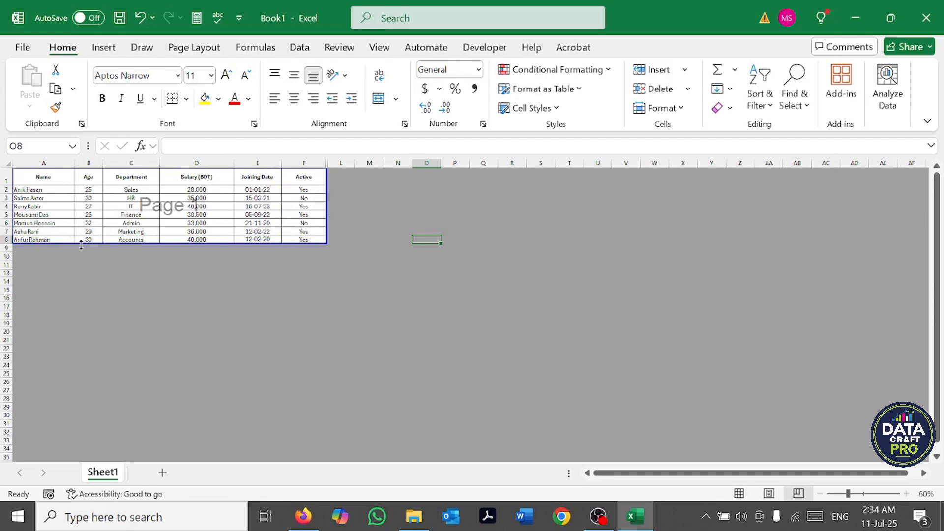
{"action": "left_click_drag", "start_coordinate": [81, 245], "coordinate": [82, 285]}
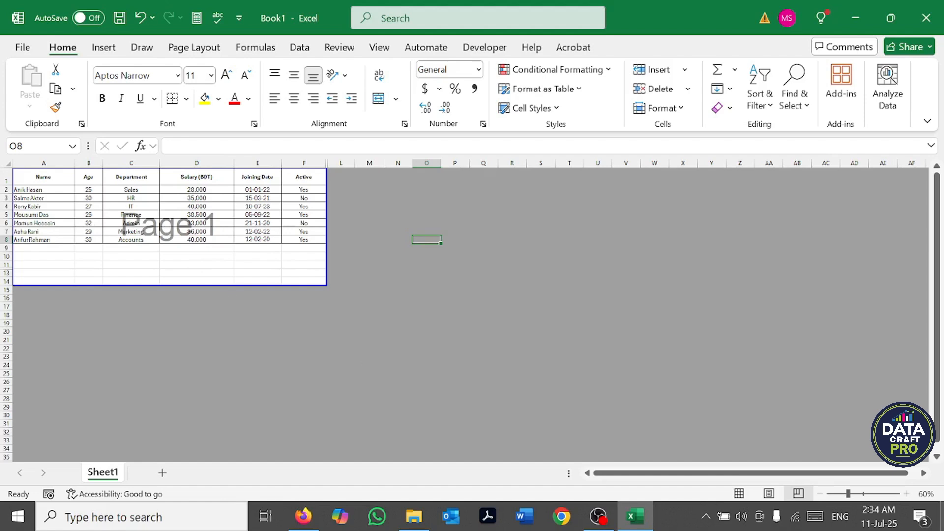
Step: Switch the worksheet to Page Layout view and look through its pages, including the header and footer areas and the following page
{"action": "left_click", "coordinate": [770, 493]}
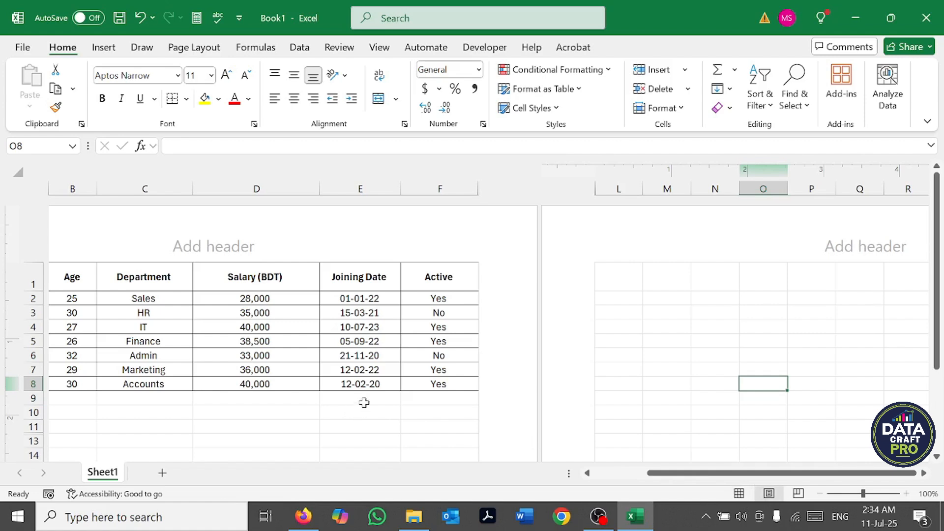
{"action": "scroll", "coordinate": [364, 403], "scroll_direction": "down", "scroll_amount": 1, "text": "ctrl"}
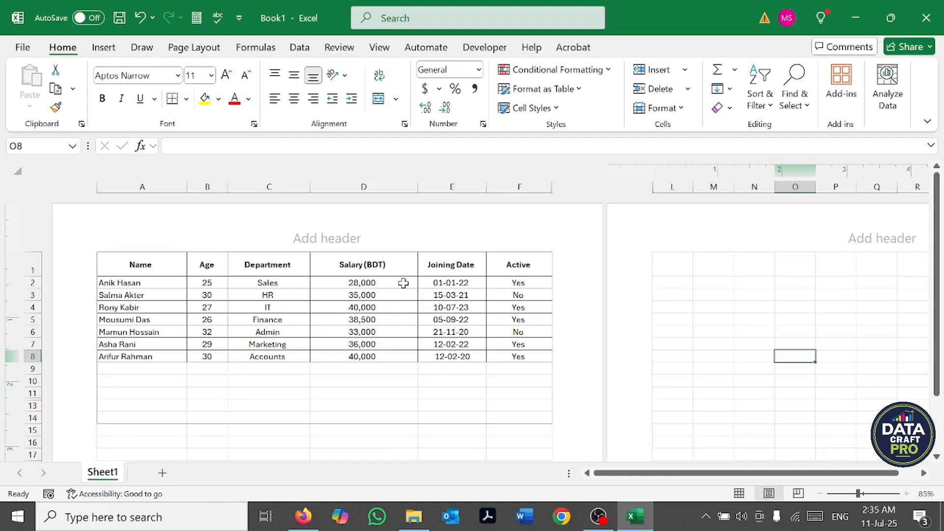
{"action": "left_click", "coordinate": [367, 382]}
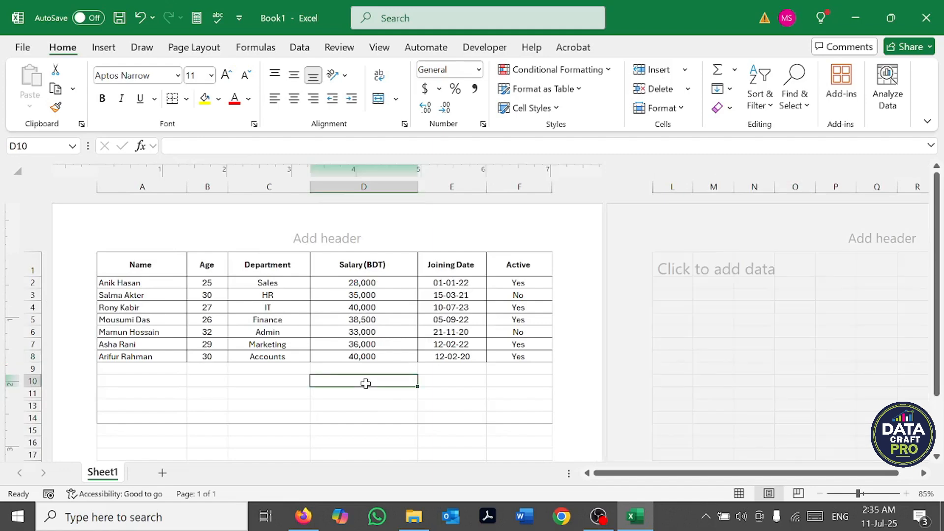
{"action": "scroll", "coordinate": [448, 368], "scroll_direction": "down", "scroll_amount": 4}
{"action": "scroll", "coordinate": [448, 368], "scroll_direction": "down", "scroll_amount": 10}
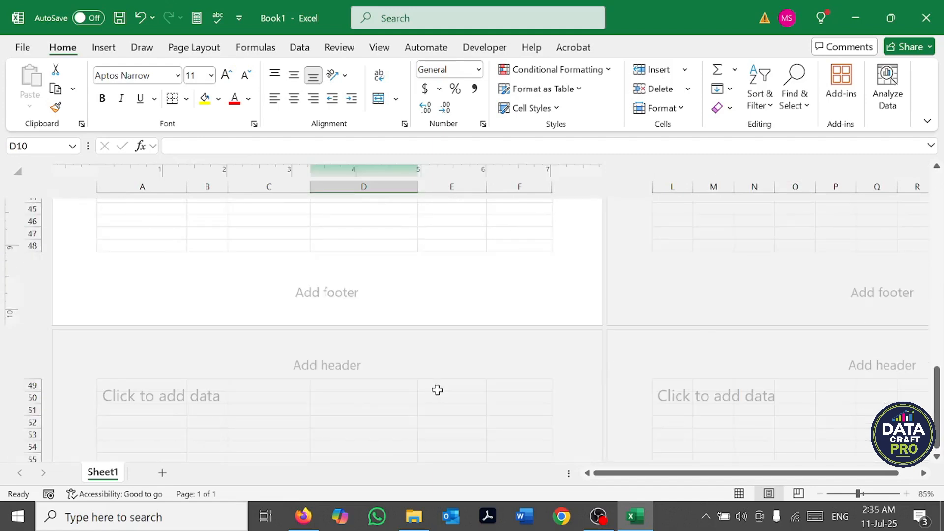
{"action": "left_click", "coordinate": [380, 384]}
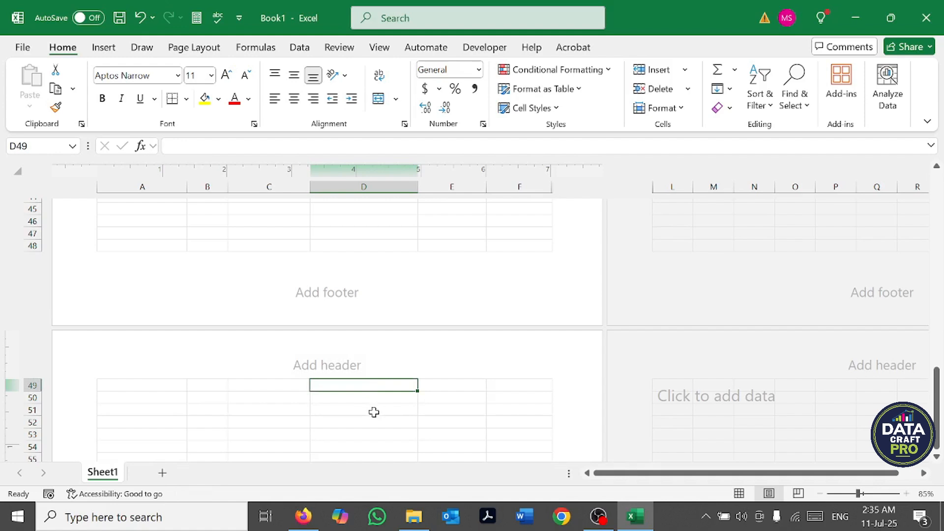
{"action": "scroll", "coordinate": [373, 412], "scroll_direction": "up", "scroll_amount": 4}
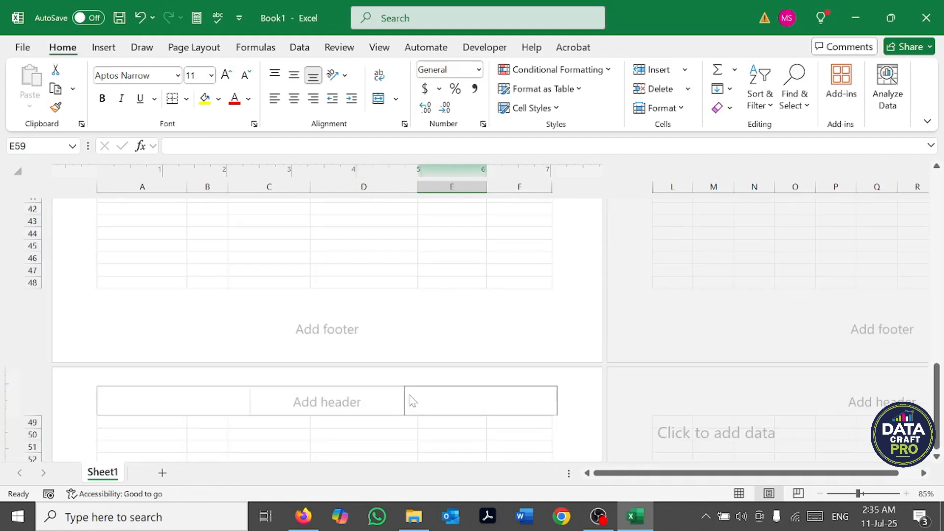
{"action": "scroll", "coordinate": [412, 401], "scroll_direction": "up", "scroll_amount": 14}
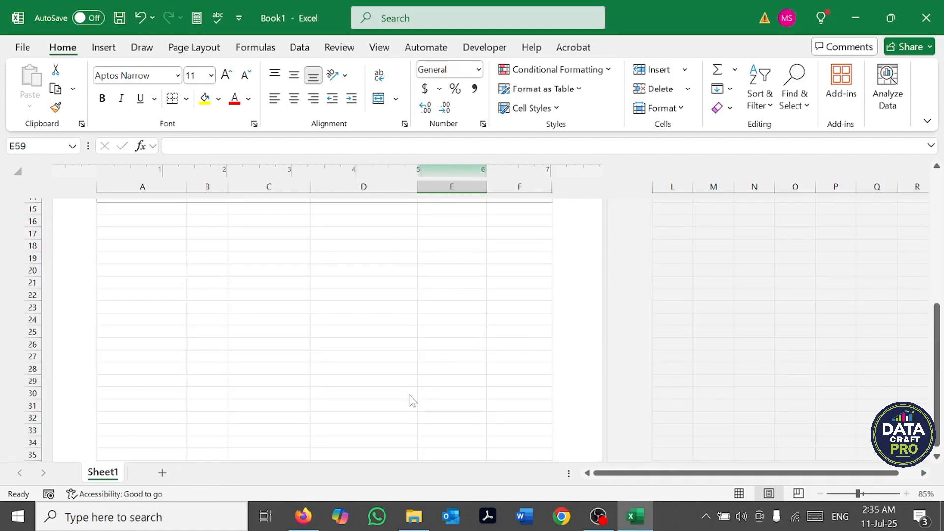
{"action": "scroll", "coordinate": [412, 400], "scroll_direction": "up", "scroll_amount": 1}
{"action": "scroll", "coordinate": [409, 385], "scroll_direction": "down", "scroll_amount": 1}
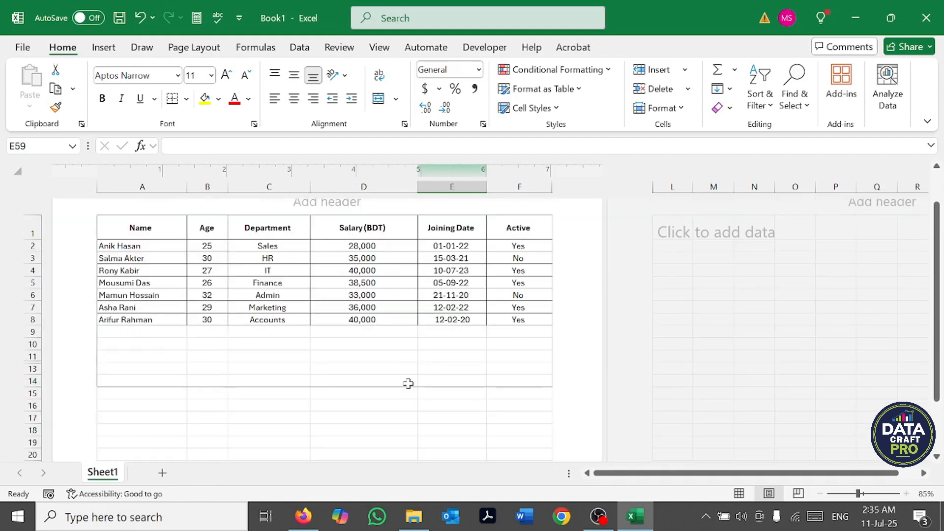
{"action": "scroll", "coordinate": [408, 385], "scroll_direction": "up", "scroll_amount": 1}
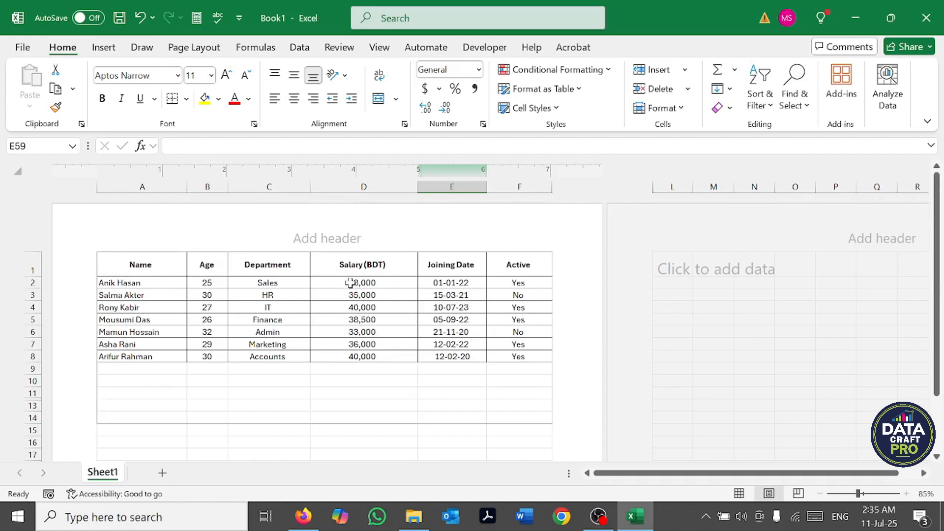
Step: Add "Class-01" as the centre header of the page
{"action": "left_click", "coordinate": [330, 244]}
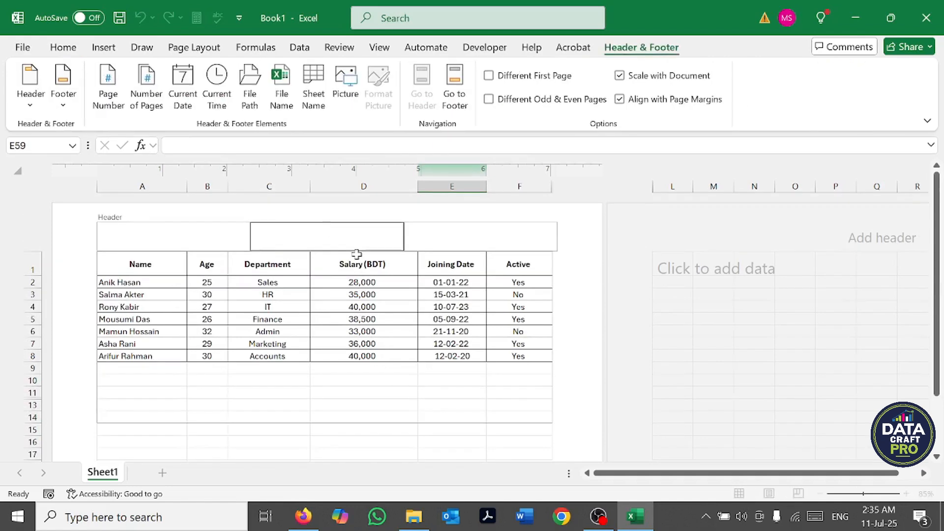
{"action": "type", "text": "Class-01"}
{"action": "left_click", "coordinate": [459, 391]}
Step: Add "Data Craft Pro" as the centre footer of the page
{"action": "scroll", "coordinate": [436, 402], "scroll_direction": "down", "scroll_amount": 7}
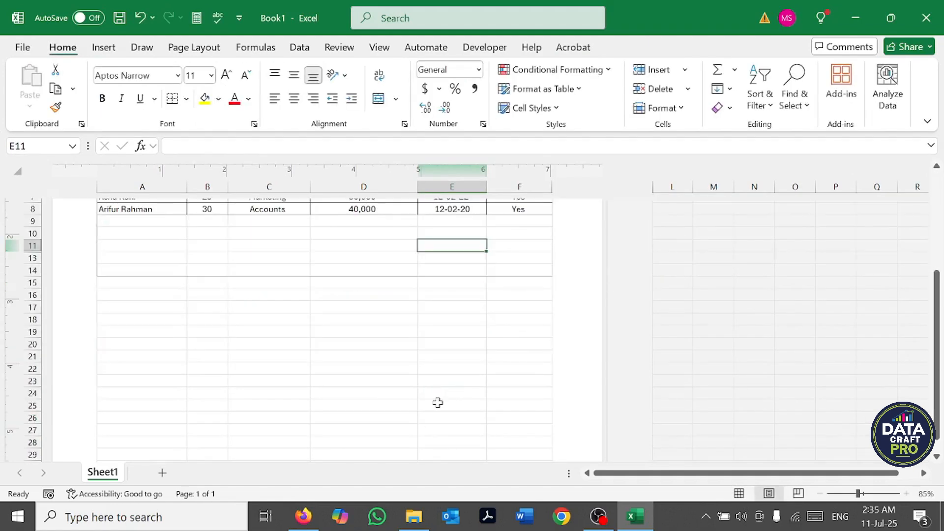
{"action": "scroll", "coordinate": [393, 418], "scroll_direction": "down", "scroll_amount": 4}
{"action": "left_click", "coordinate": [379, 442]}
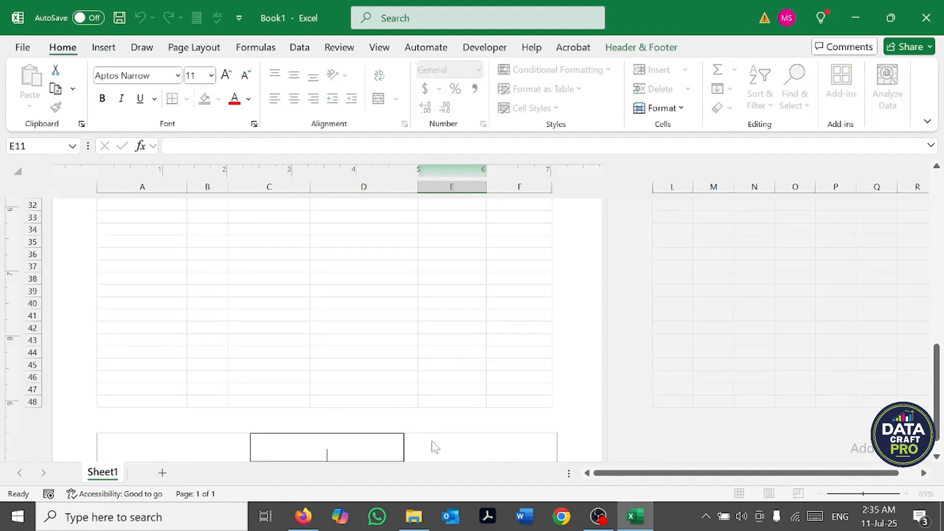
{"action": "type", "text": "Data Craft Pro"}
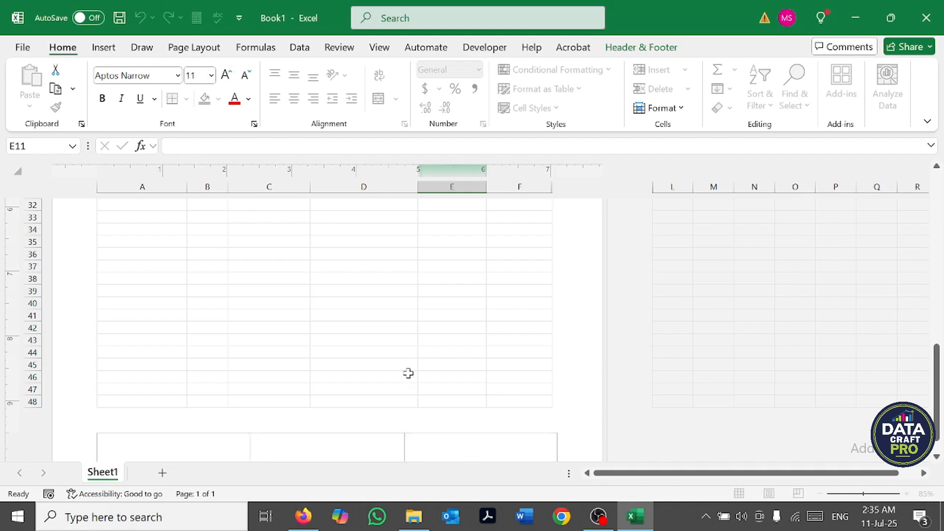
{"action": "left_click", "coordinate": [407, 374]}
Step: Return the worksheet to Normal view
{"action": "scroll", "coordinate": [388, 301], "scroll_direction": "up", "scroll_amount": 4}
{"action": "scroll", "coordinate": [388, 306], "scroll_direction": "up", "scroll_amount": 7}
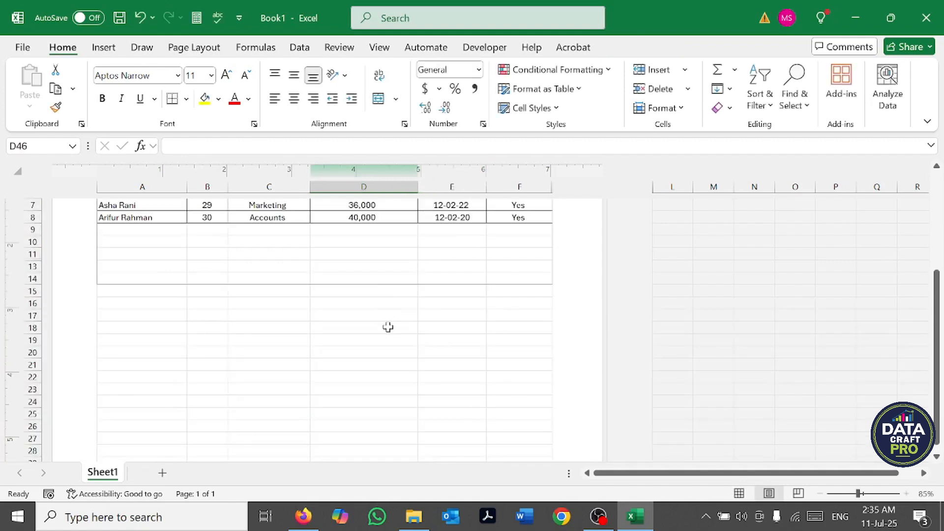
{"action": "scroll", "coordinate": [388, 372], "scroll_direction": "up", "scroll_amount": 1}
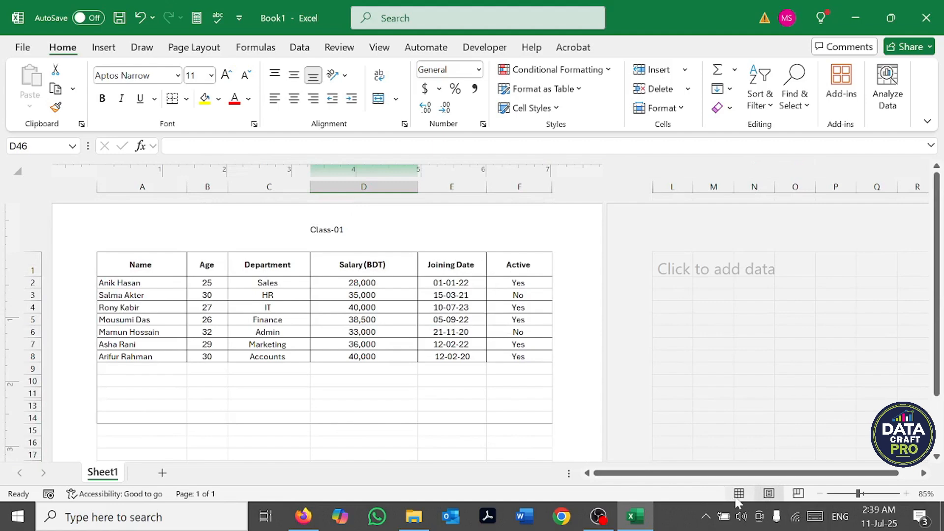
{"action": "left_click", "coordinate": [739, 493]}
{"action": "scroll", "coordinate": [394, 440], "scroll_direction": "up", "scroll_amount": 7}
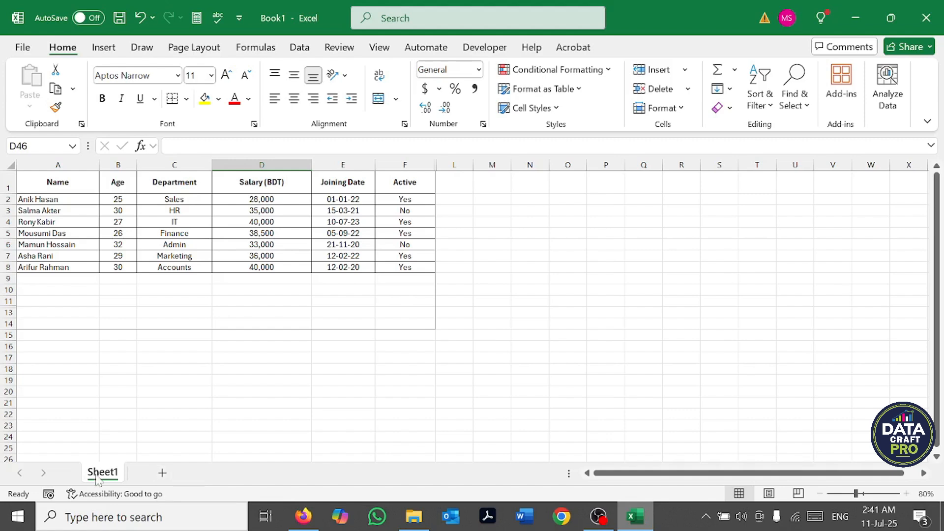
Step: Add two blank worksheets, one after Sheet1 and the other inserted directly before that new sheet
{"action": "left_click", "coordinate": [162, 474]}
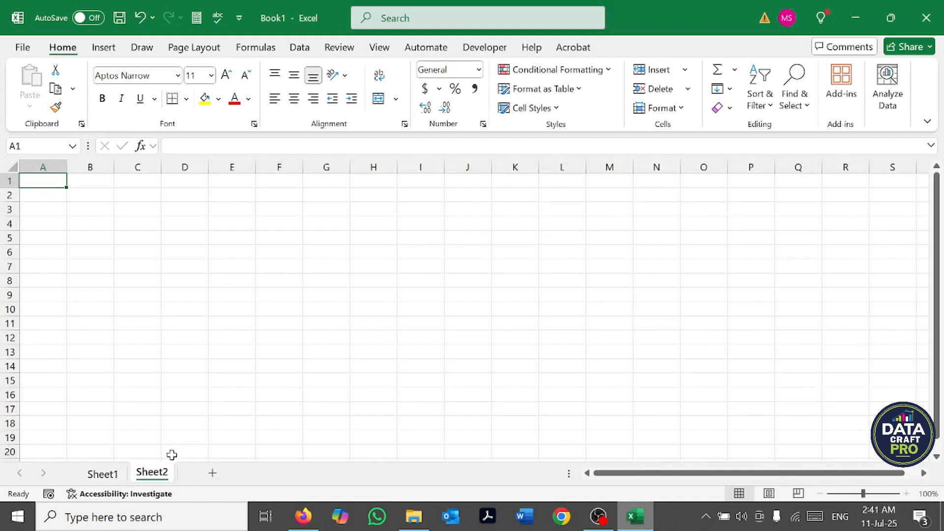
{"action": "key", "text": "shift+F11"}
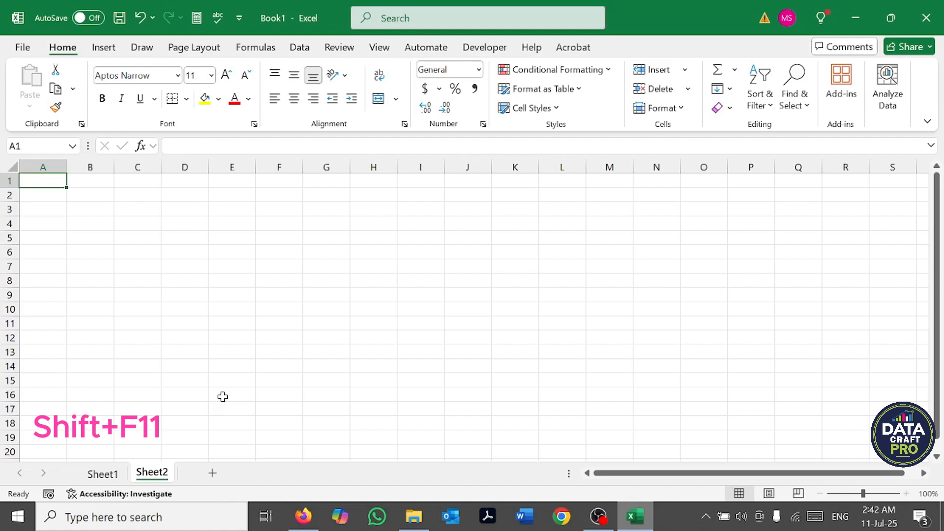
{"action": "key", "text": "shift+F11"}
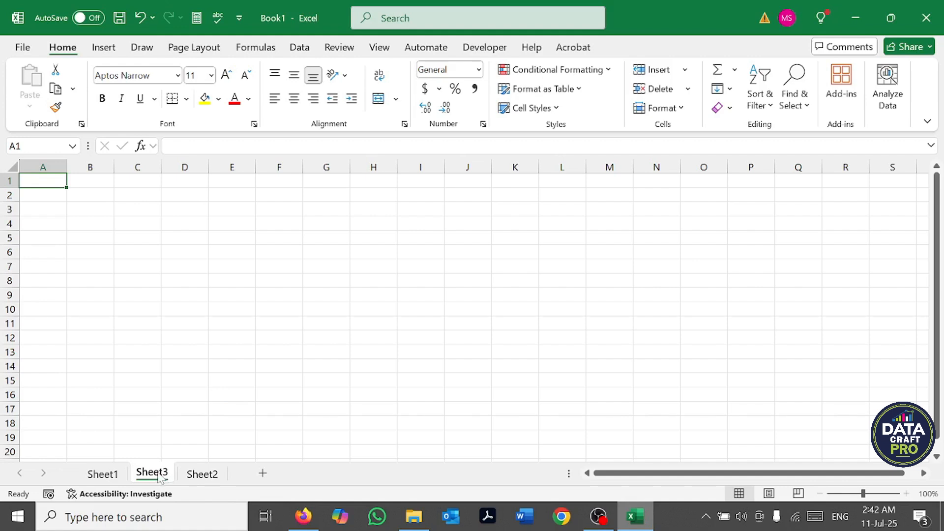
Step: Go back to Sheet1, and move forward through the sheets to Sheet2
{"action": "key", "text": "ctrl+Page_Up"}
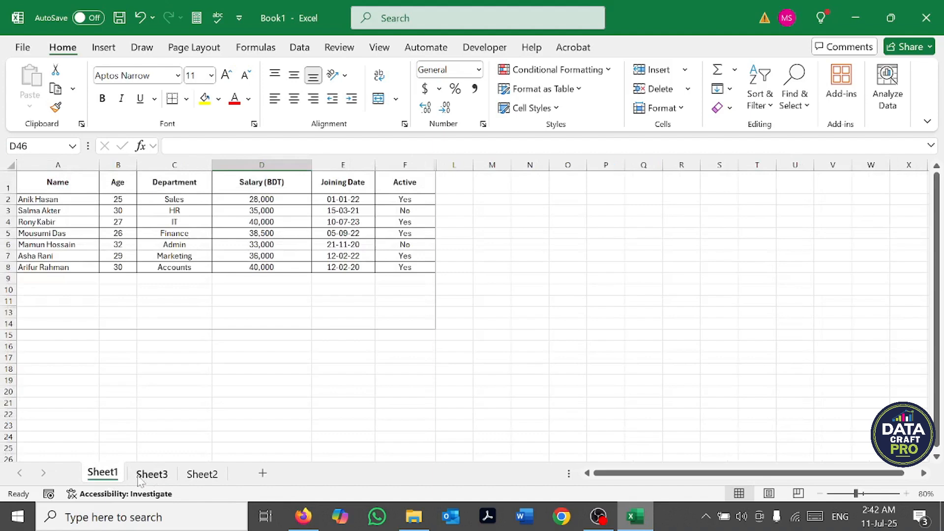
{"action": "key", "text": "ctrl+Page_Down"}
{"action": "key", "text": "ctrl+Page_Down"}
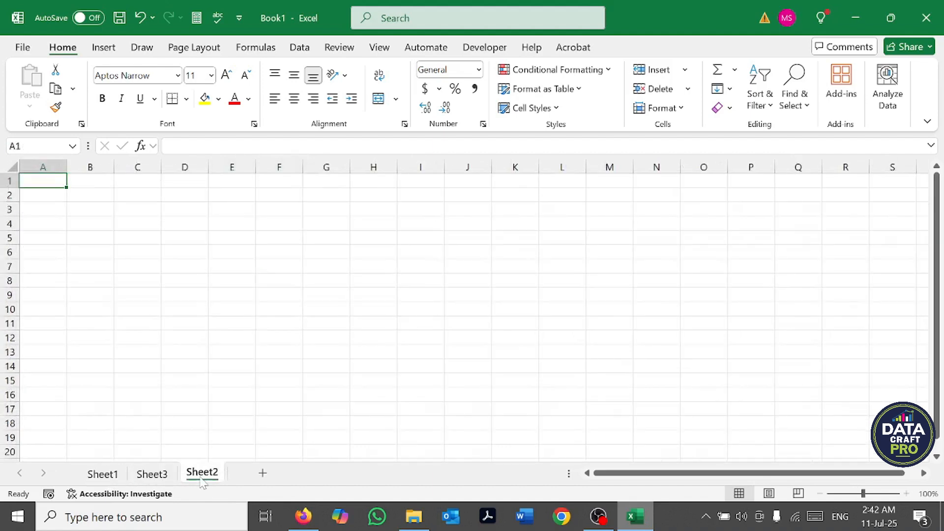
Step: Rename Sheet1 as "Data"
{"action": "left_click", "coordinate": [101, 477]}
{"action": "right_click", "coordinate": [101, 477]}
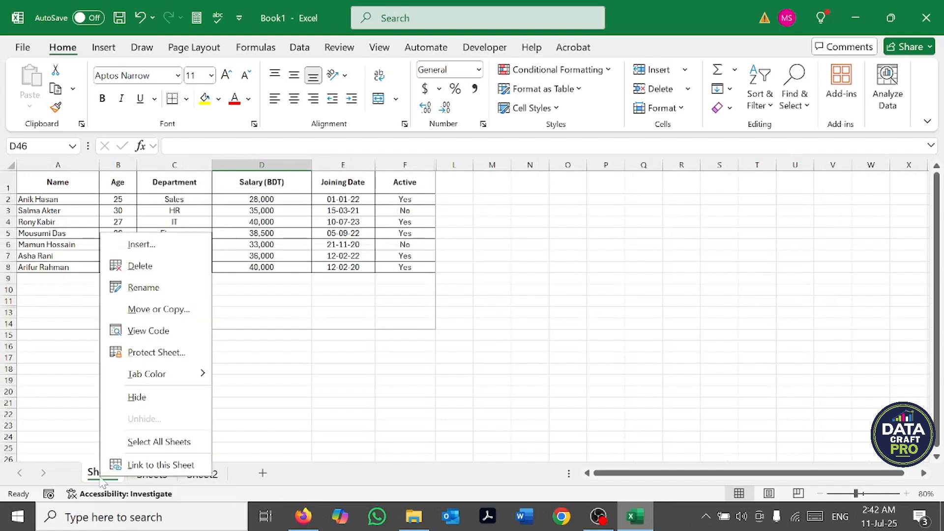
{"action": "left_click", "coordinate": [141, 289]}
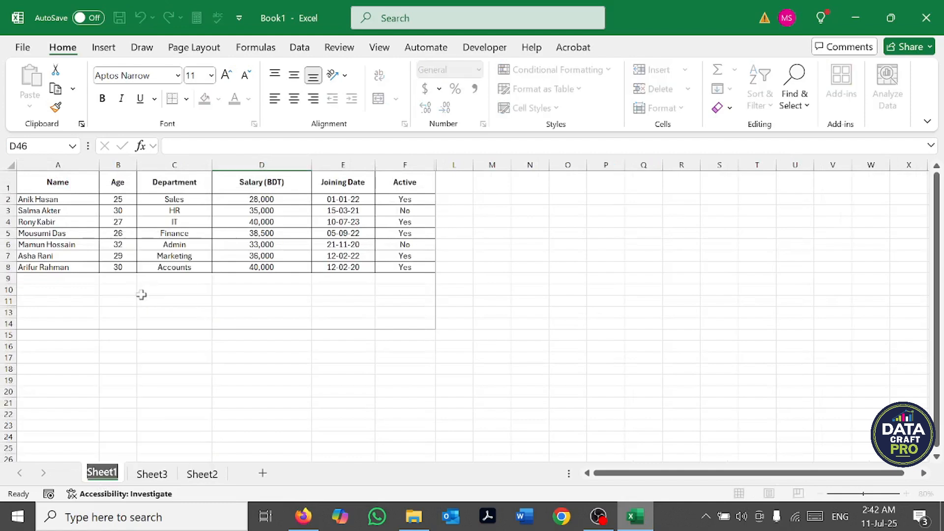
{"action": "type", "text": "Data"}
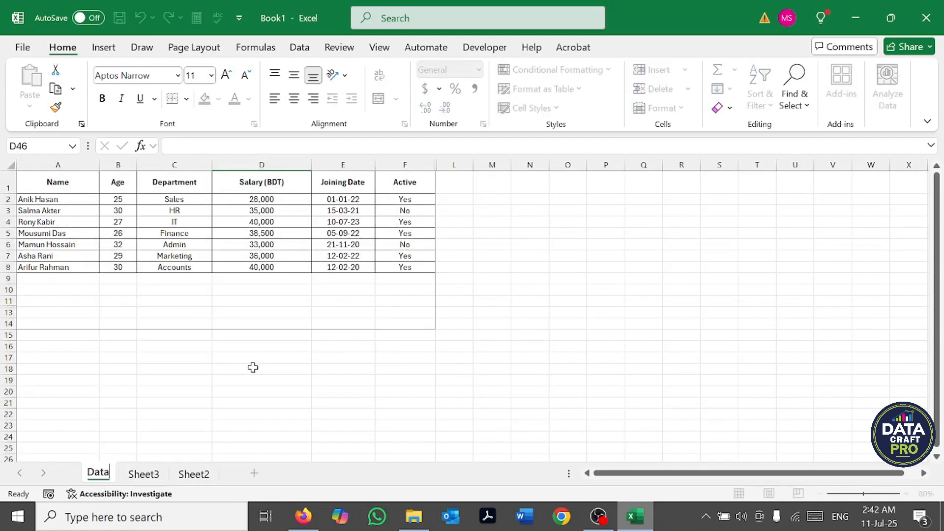
{"action": "key", "text": "Return"}
{"action": "left_click", "coordinate": [253, 368]}
Step: Rename Sheet3 as "Balance Sheet"
{"action": "left_click", "coordinate": [143, 472]}
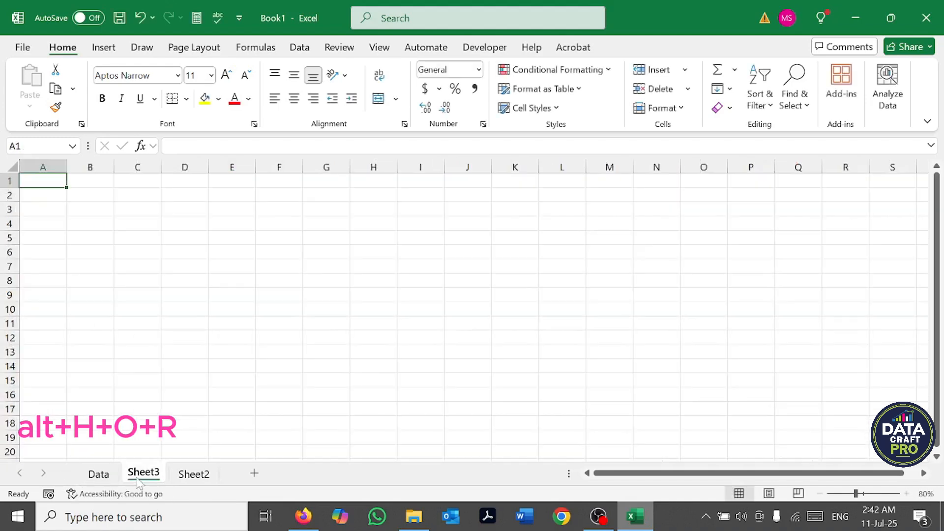
{"action": "right_click", "coordinate": [143, 471]}
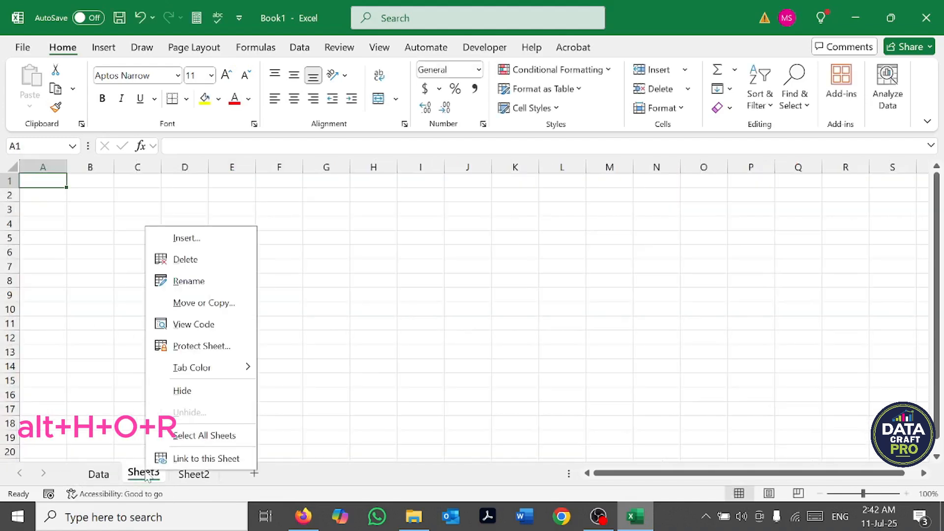
{"action": "left_click", "coordinate": [191, 279]}
{"action": "type", "text": "Bal"}
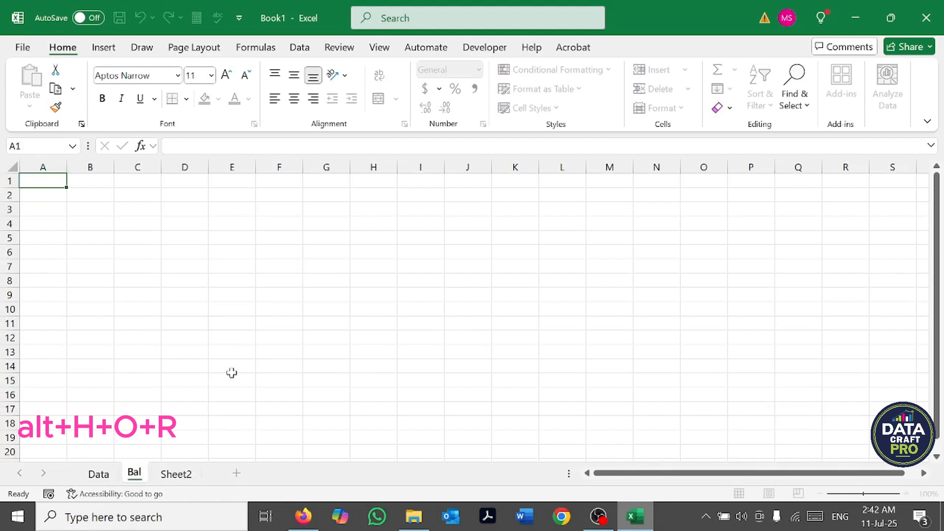
{"action": "type", "text": "ance Sheet"}
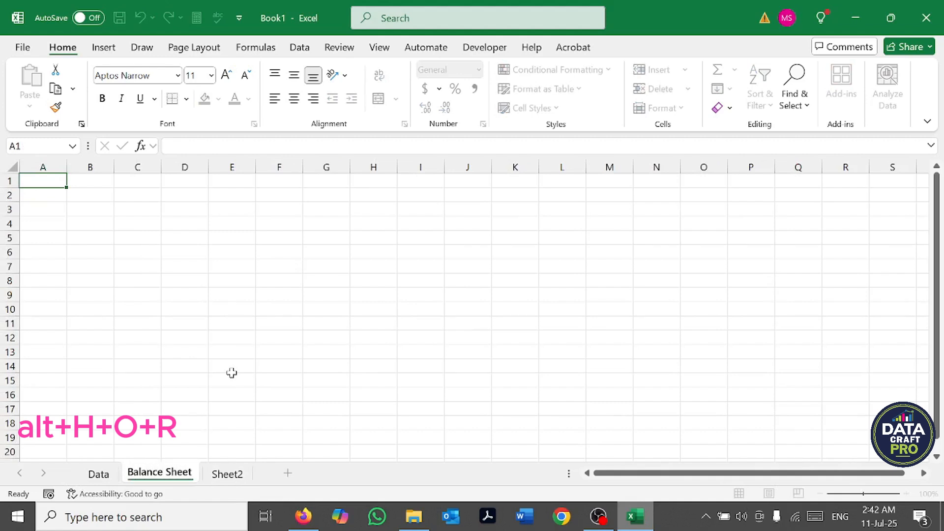
{"action": "left_click", "coordinate": [232, 373]}
Step: Rename Sheet2 as "Income Statement"
{"action": "left_click", "coordinate": [240, 475]}
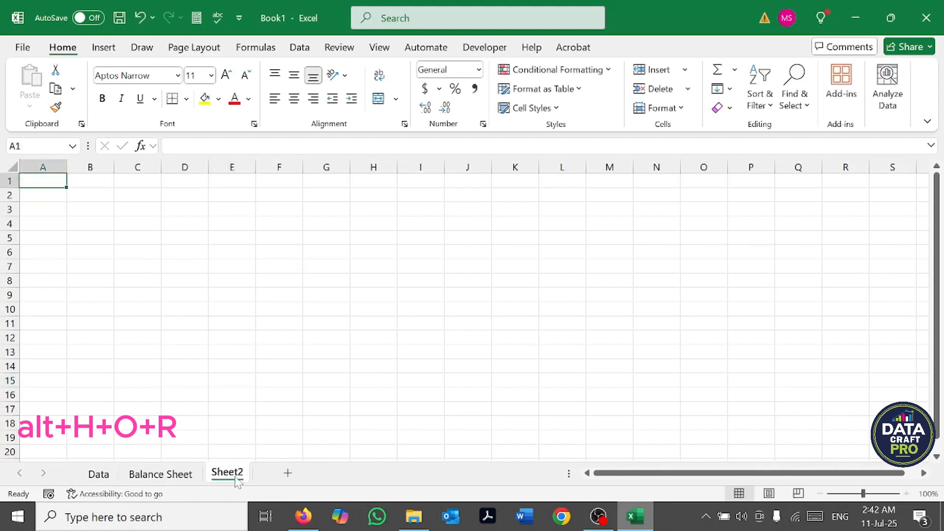
{"action": "right_click", "coordinate": [240, 475]}
{"action": "left_click", "coordinate": [526, 339]}
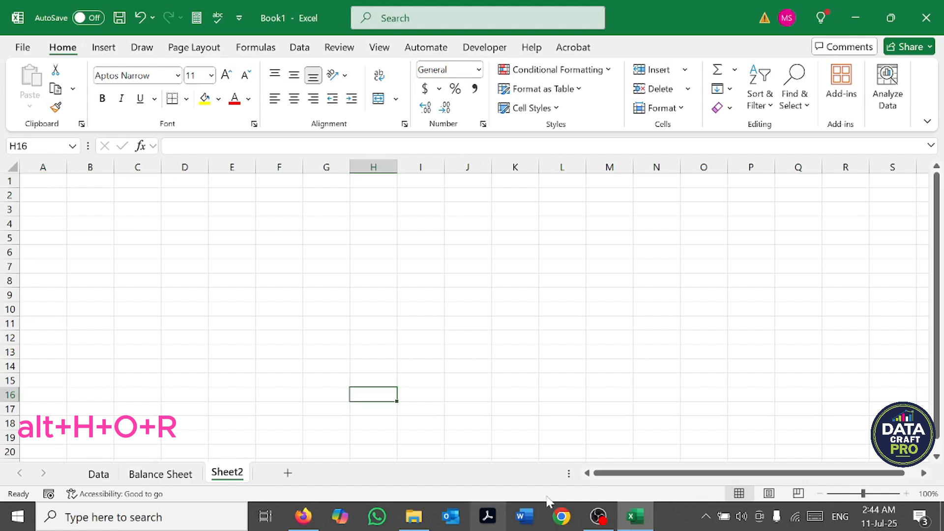
{"action": "key", "text": "alt+h"}
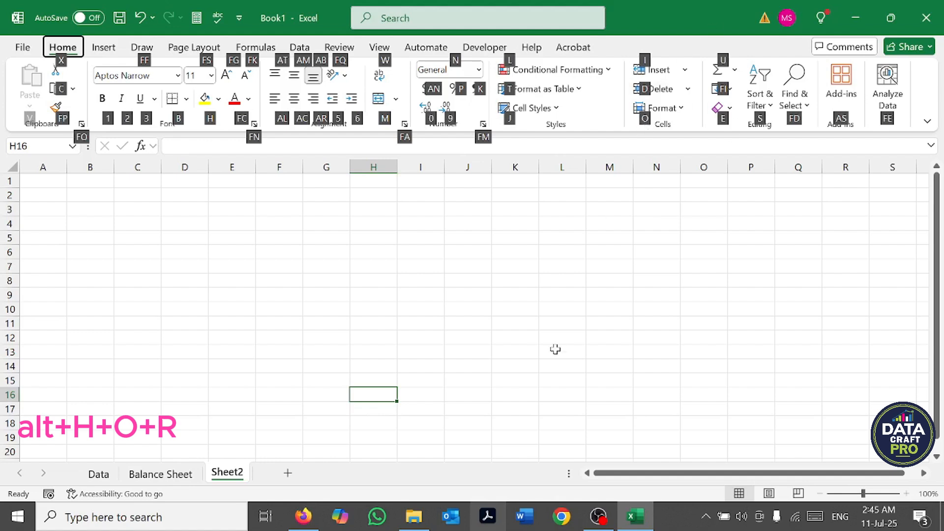
{"action": "key", "text": "o"}
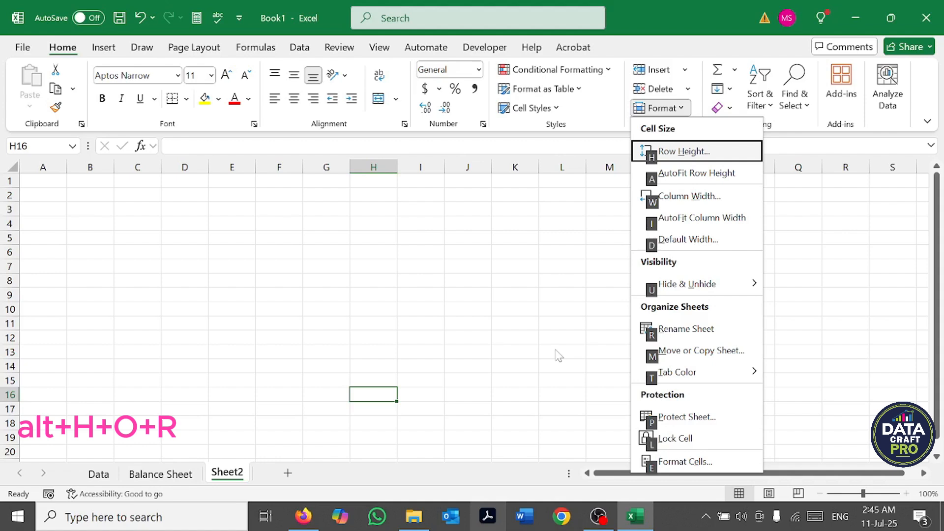
{"action": "left_click", "coordinate": [711, 339]}
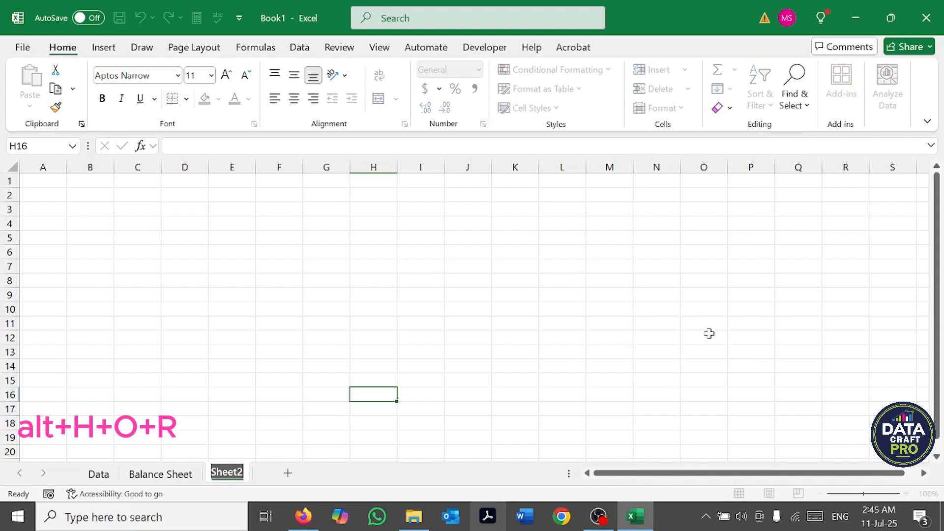
{"action": "type", "text": "In"}
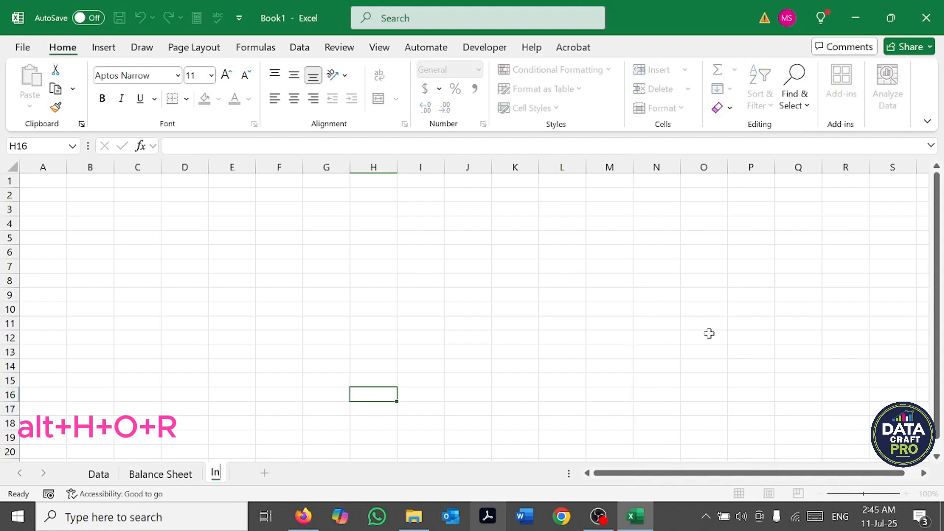
{"action": "type", "text": "come Sta"}
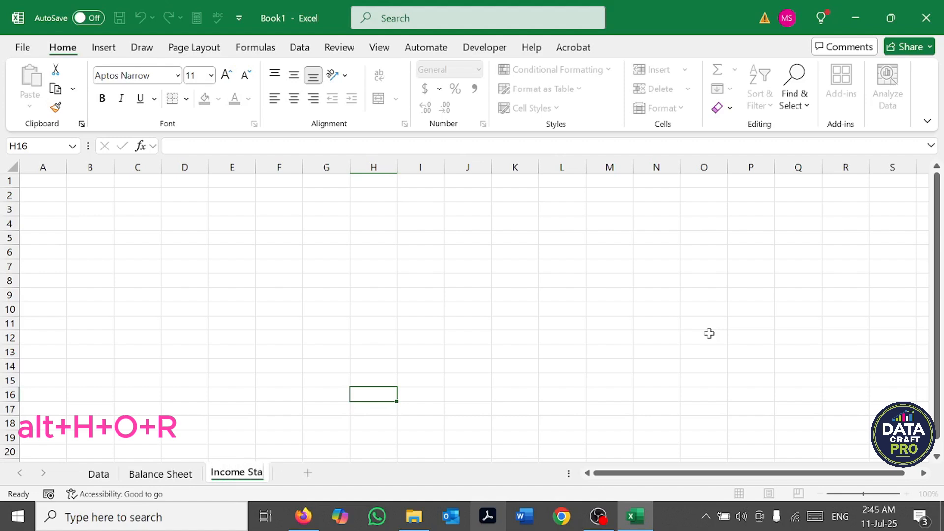
{"action": "type", "text": "tement"}
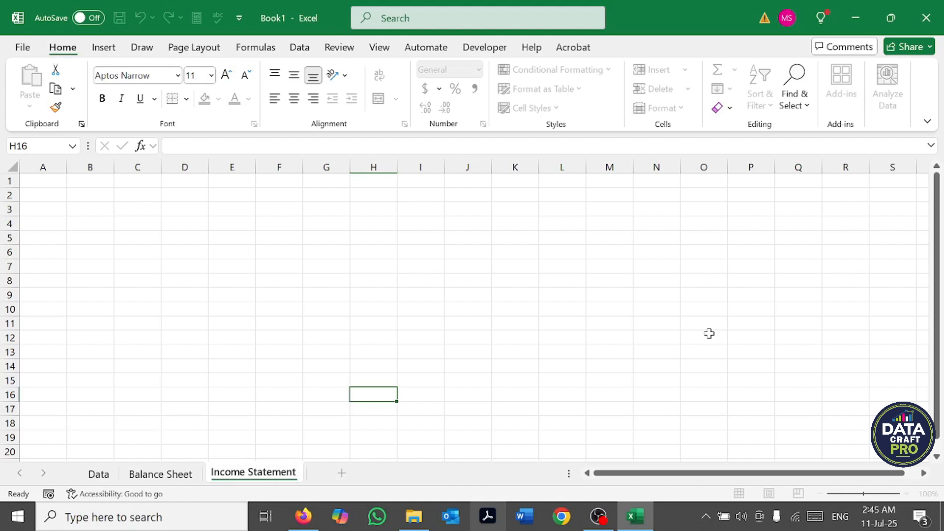
{"action": "left_click", "coordinate": [325, 350]}
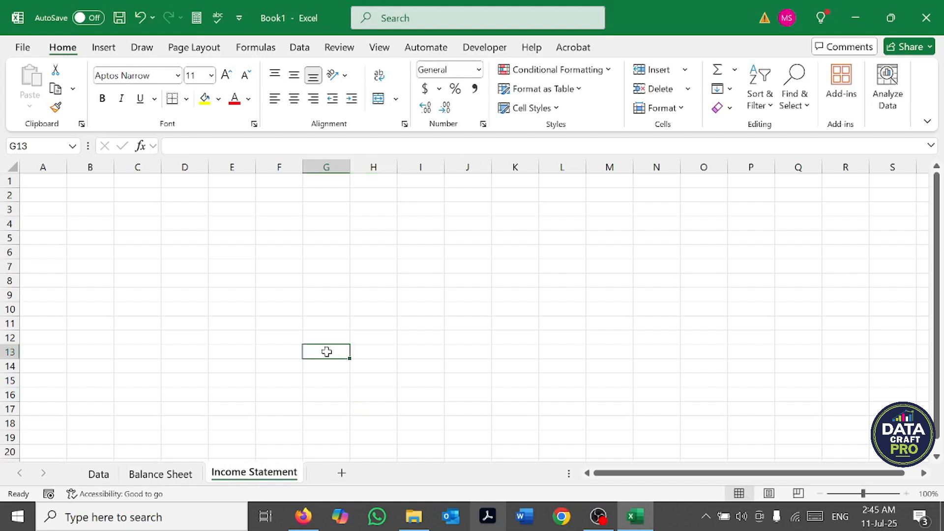
Step: Add a new worksheet after Income Statement and open its name for editing, leaving the default name
{"action": "left_click", "coordinate": [341, 473]}
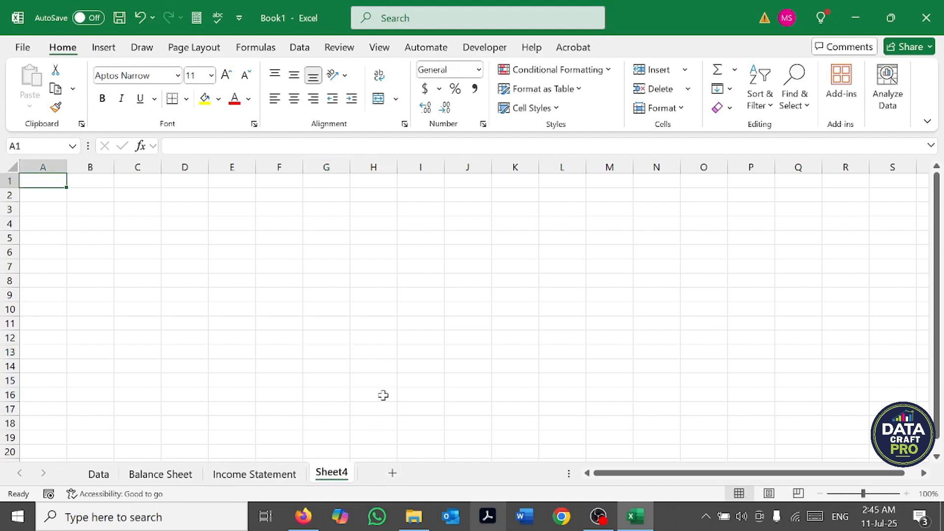
{"action": "key", "text": "alt"}
{"action": "key", "text": "o"}
{"action": "key", "text": "r"}
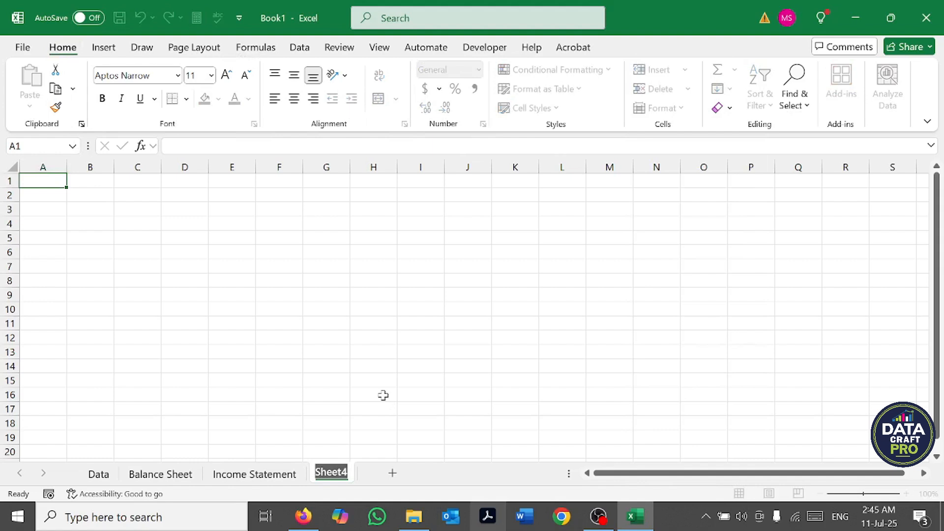
{"action": "left_click", "coordinate": [383, 395]}
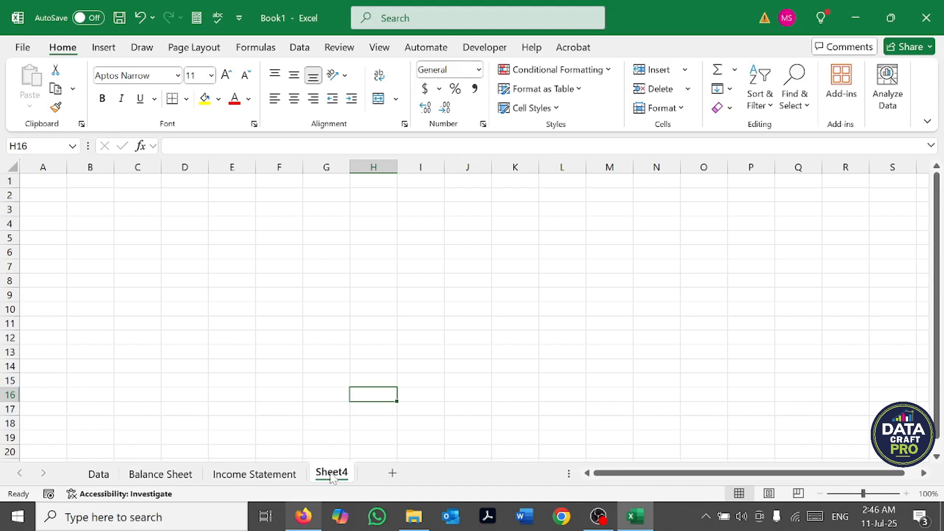
Step: Delete the blank Sheet4 worksheet from the workbook
{"action": "right_click", "coordinate": [333, 474]}
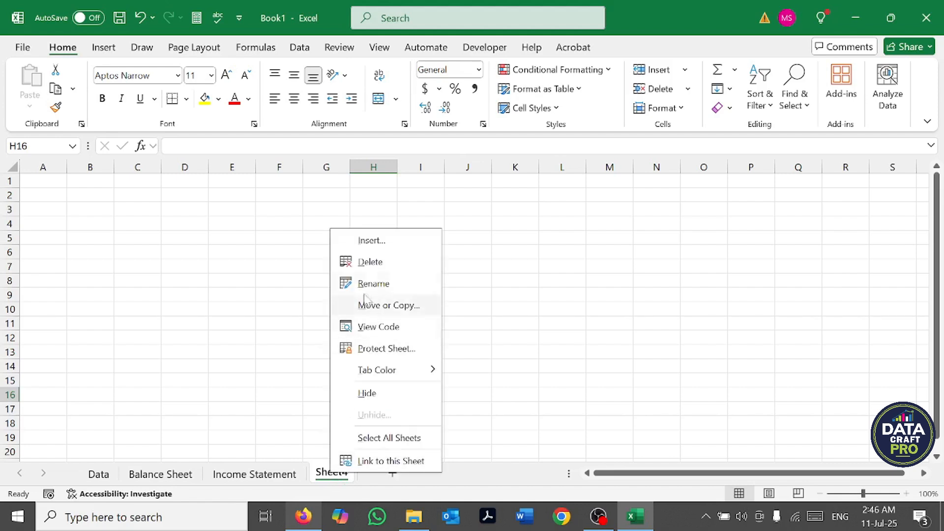
{"action": "left_click", "coordinate": [372, 261]}
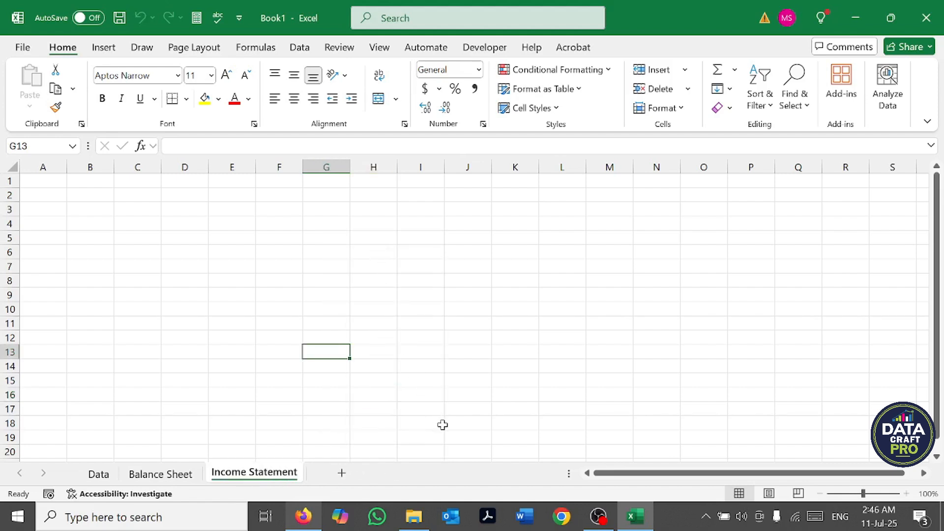
Step: Add another blank worksheet after Income Statement and hide it
{"action": "left_click", "coordinate": [342, 473]}
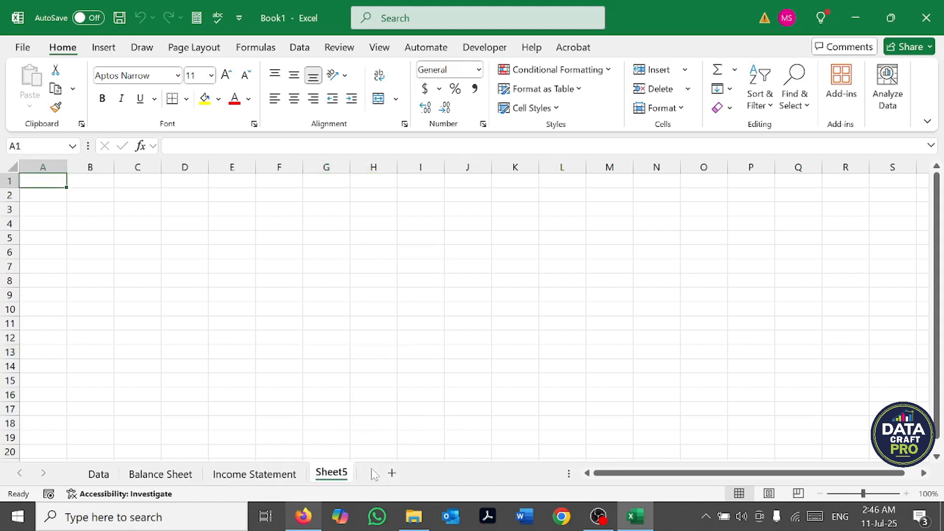
{"action": "right_click", "coordinate": [336, 479]}
{"action": "left_click", "coordinate": [362, 396]}
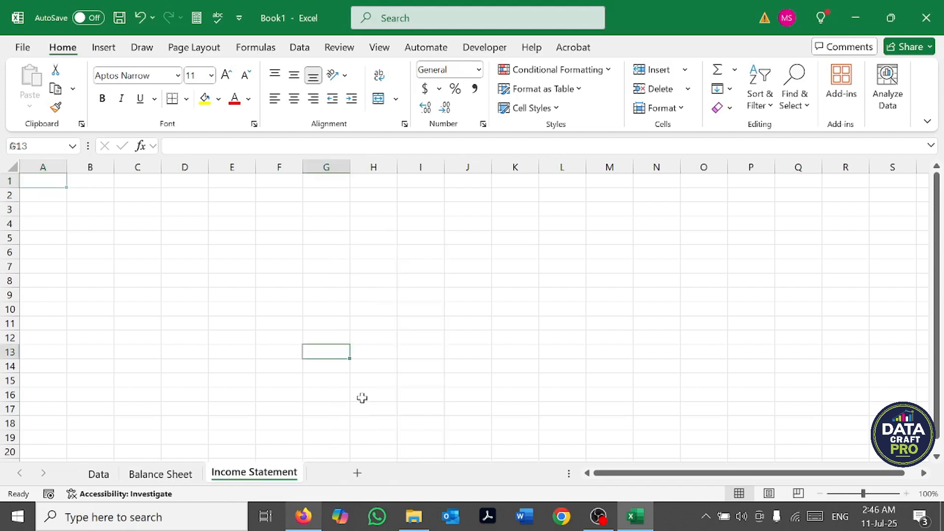
{"action": "left_click", "coordinate": [464, 378]}
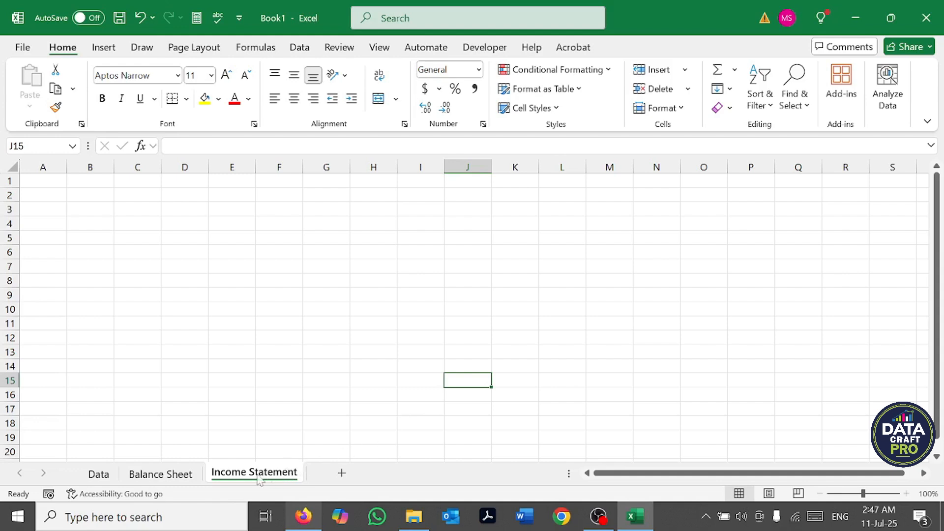
Step: Unhide the hidden worksheet Sheet5
{"action": "right_click", "coordinate": [226, 480]}
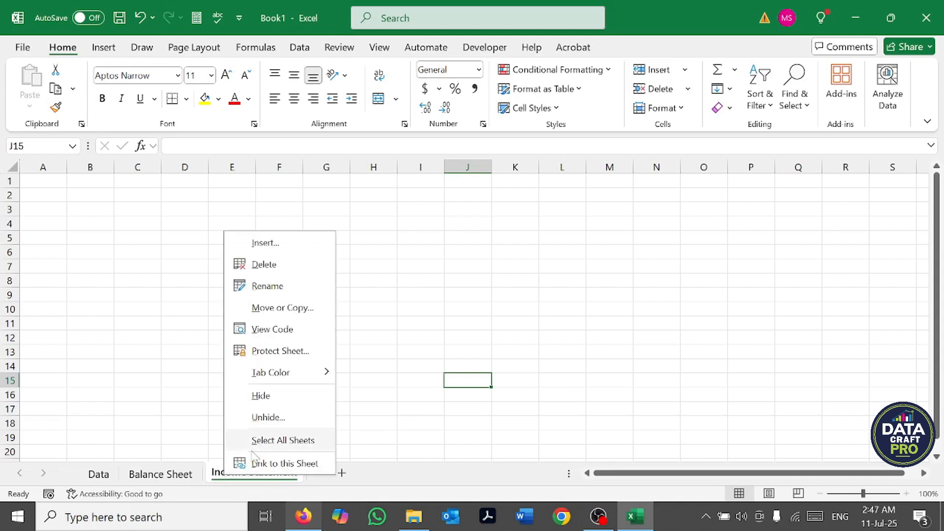
{"action": "left_click", "coordinate": [262, 416]}
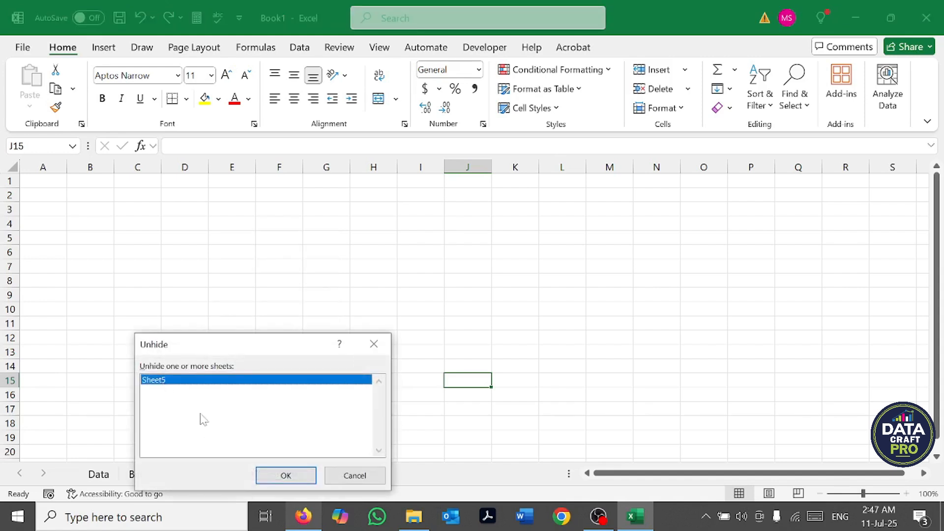
{"action": "left_click", "coordinate": [284, 474]}
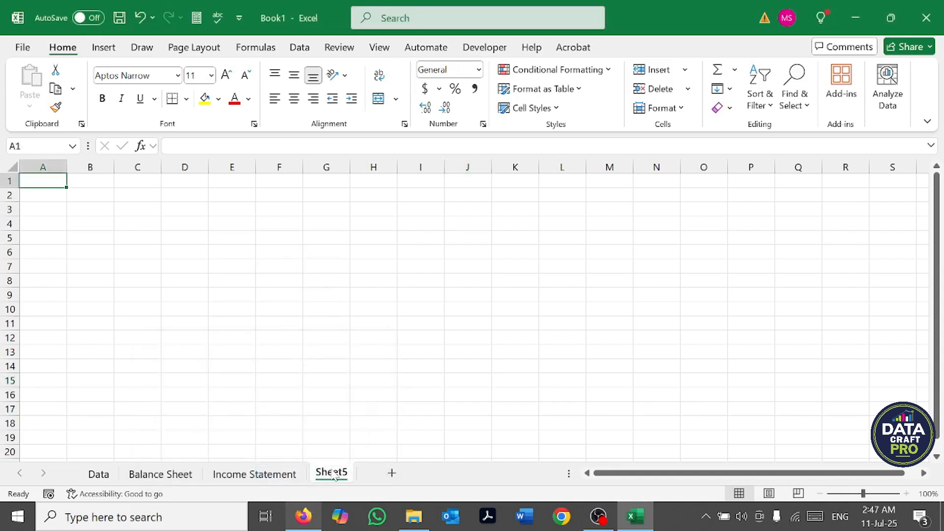
Step: Move the Data worksheet to the end of the sheet order, after Sheet5
{"action": "left_click", "coordinate": [109, 477]}
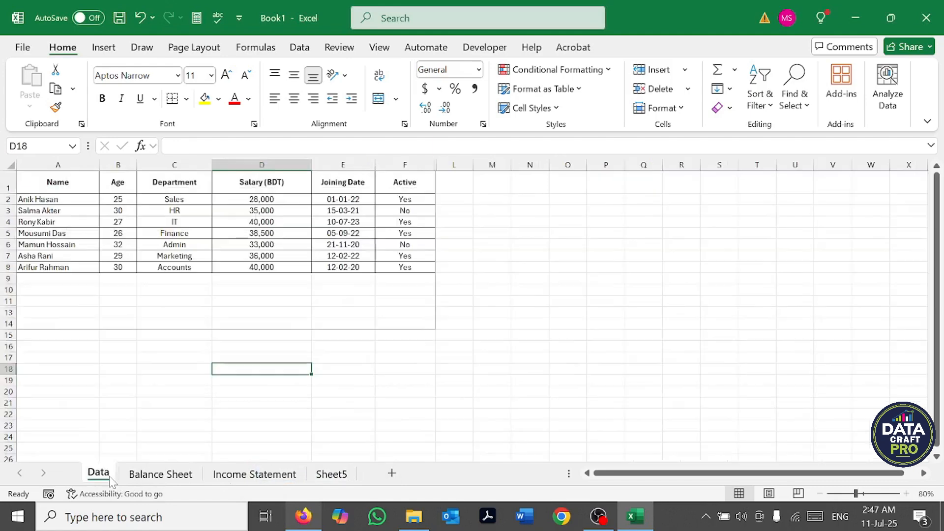
{"action": "left_click", "coordinate": [334, 476]}
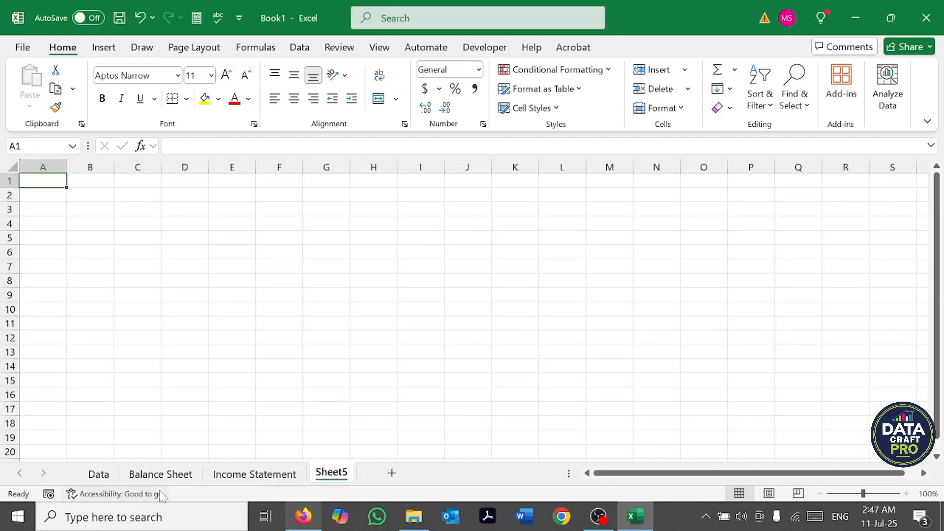
{"action": "left_click", "coordinate": [100, 479]}
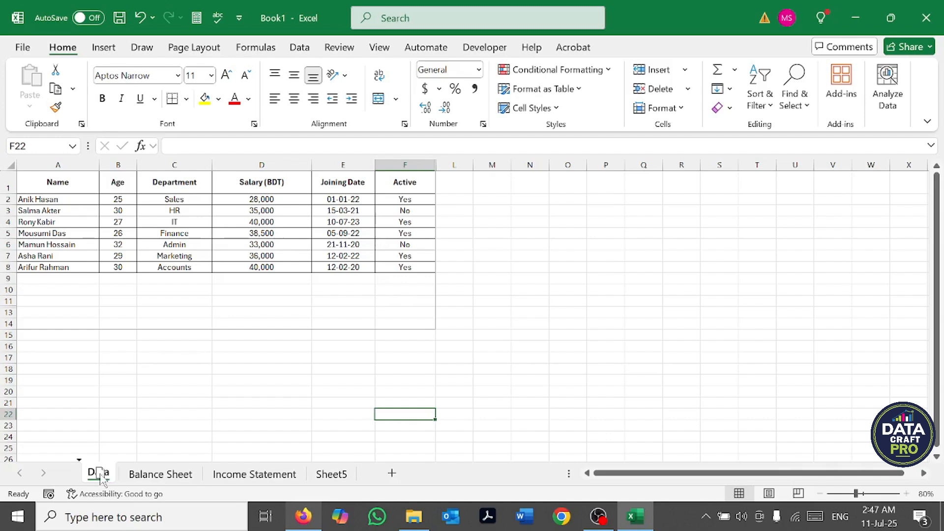
{"action": "left_click_drag", "start_coordinate": [102, 478], "coordinate": [363, 482]}
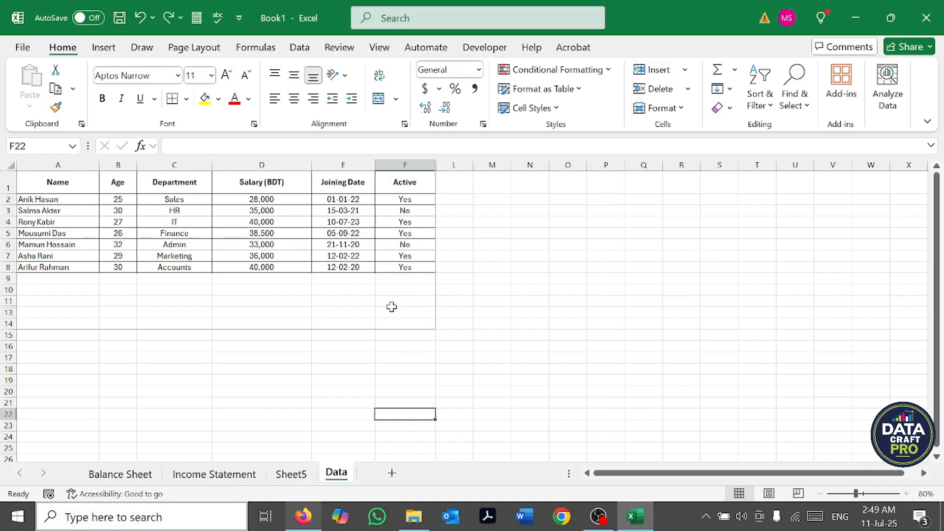
Step: Use Move or Copy to place the Data worksheet before Income Statement in Book1
{"action": "right_click", "coordinate": [338, 479]}
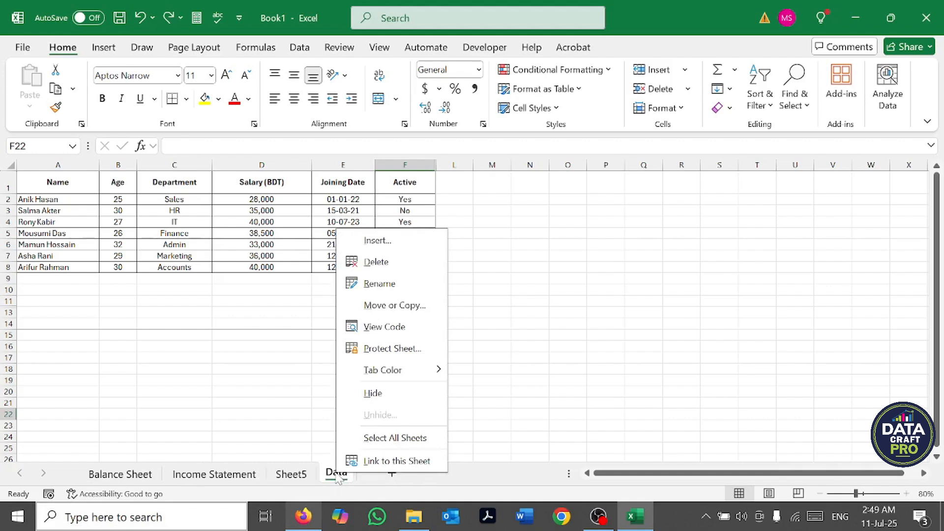
{"action": "left_click", "coordinate": [376, 305]}
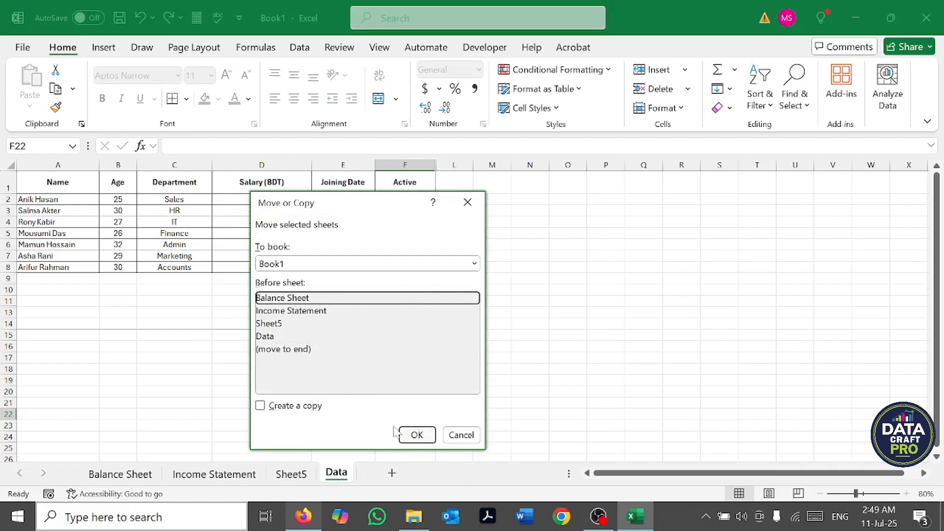
{"action": "left_click", "coordinate": [296, 315]}
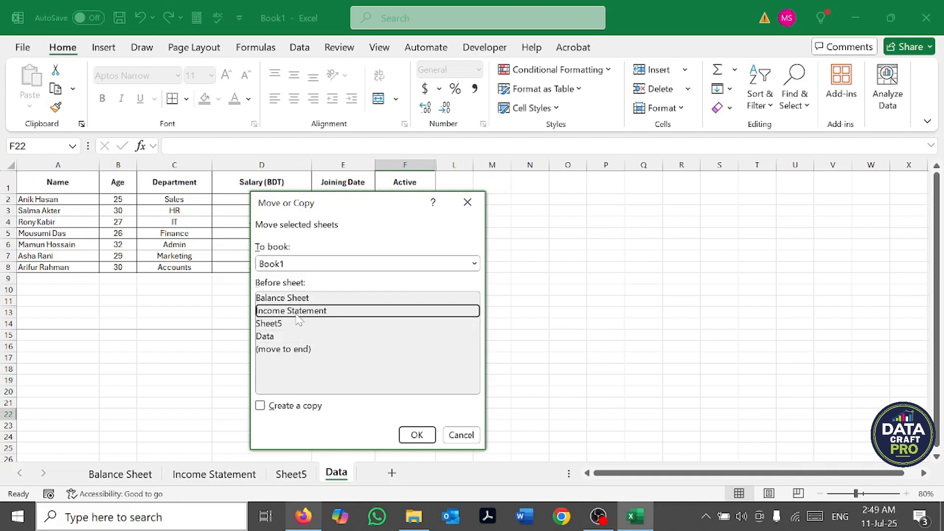
{"action": "left_click", "coordinate": [417, 434]}
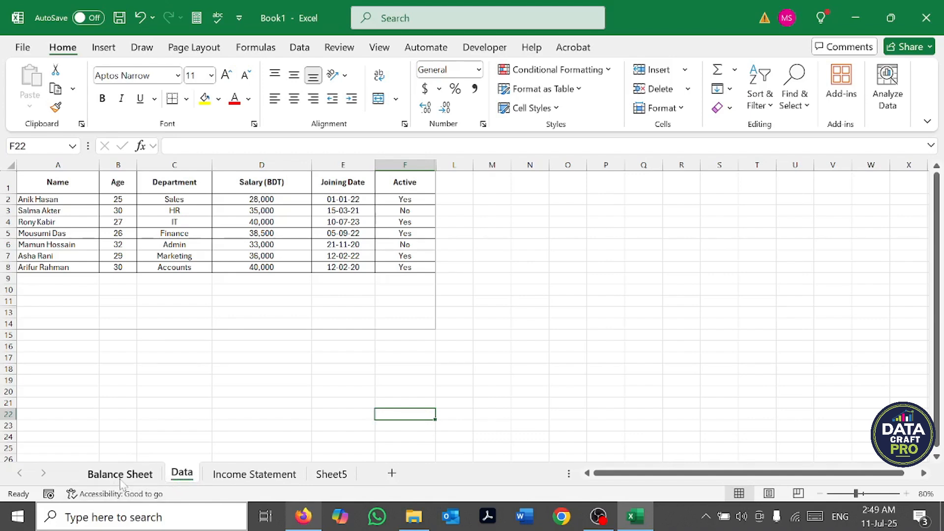
Step: Go through the worksheets from Balance Sheet to Sheet5 to review their order, and go back to Income Statement
{"action": "left_click", "coordinate": [146, 478]}
{"action": "left_click", "coordinate": [181, 474]}
{"action": "left_click", "coordinate": [252, 474]}
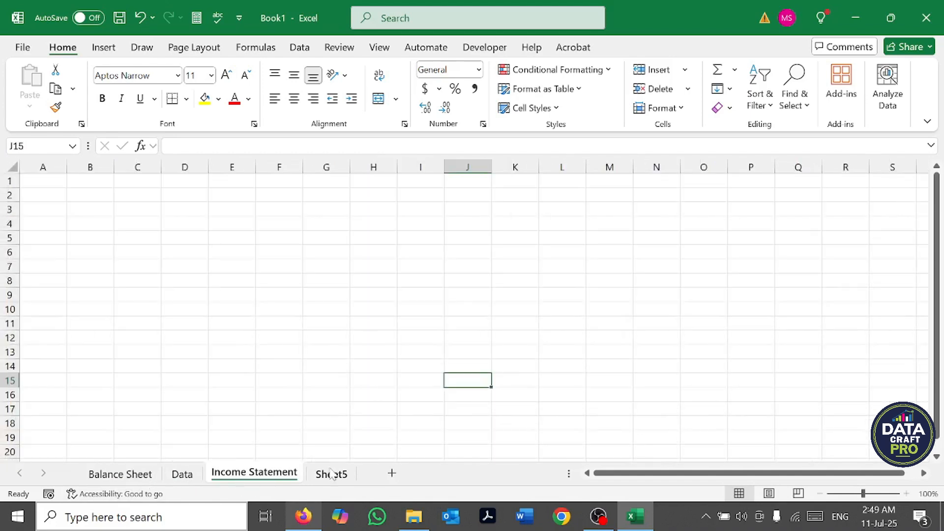
{"action": "left_click", "coordinate": [340, 475]}
{"action": "left_click", "coordinate": [255, 475]}
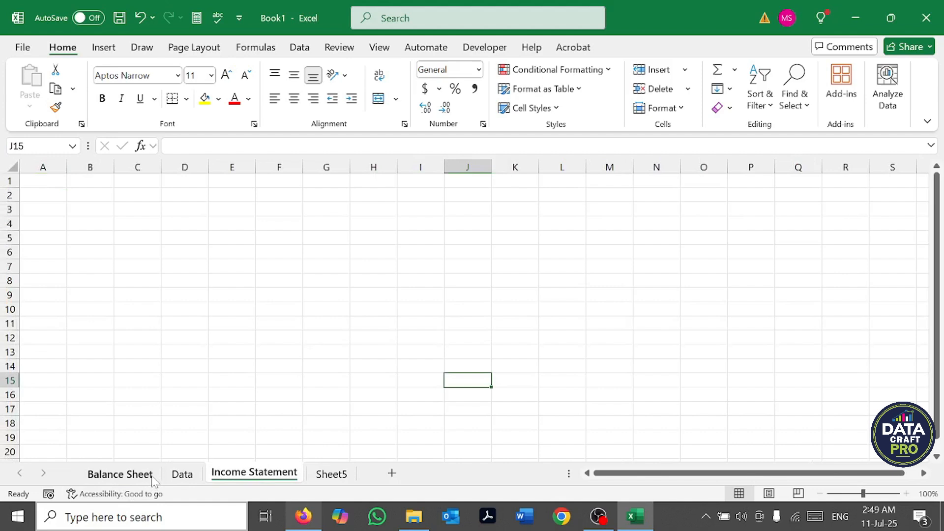
Step: Set the tab color of the Balance Sheet worksheet to standard red
{"action": "left_click", "coordinate": [98, 479]}
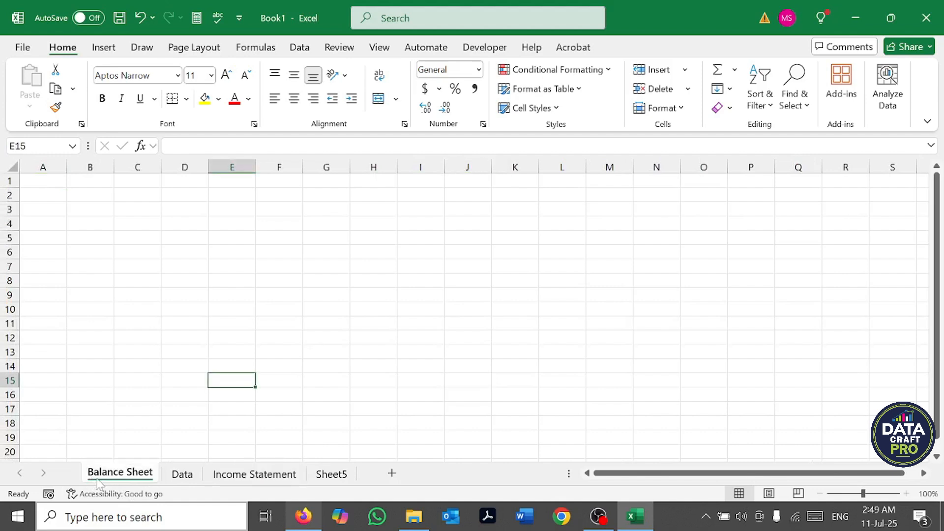
{"action": "right_click", "coordinate": [139, 481]}
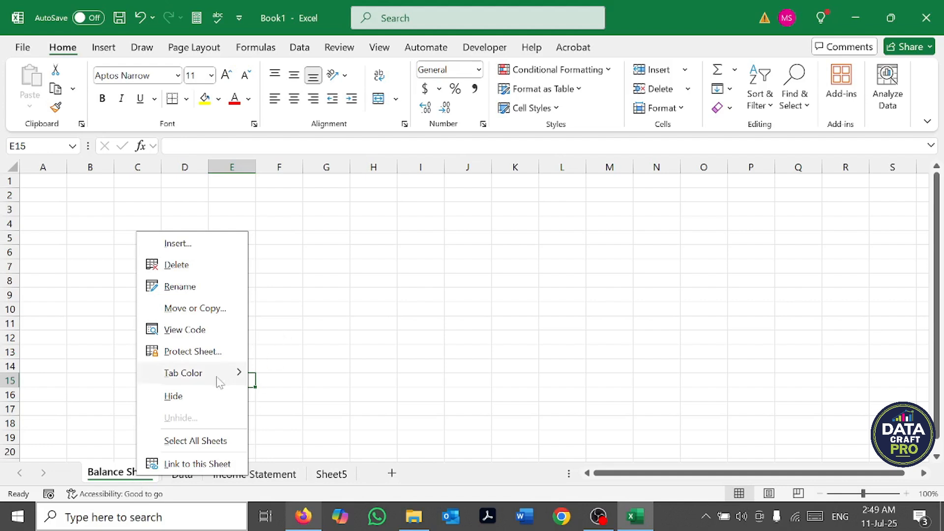
{"action": "mouse_move", "coordinate": [219, 378]}
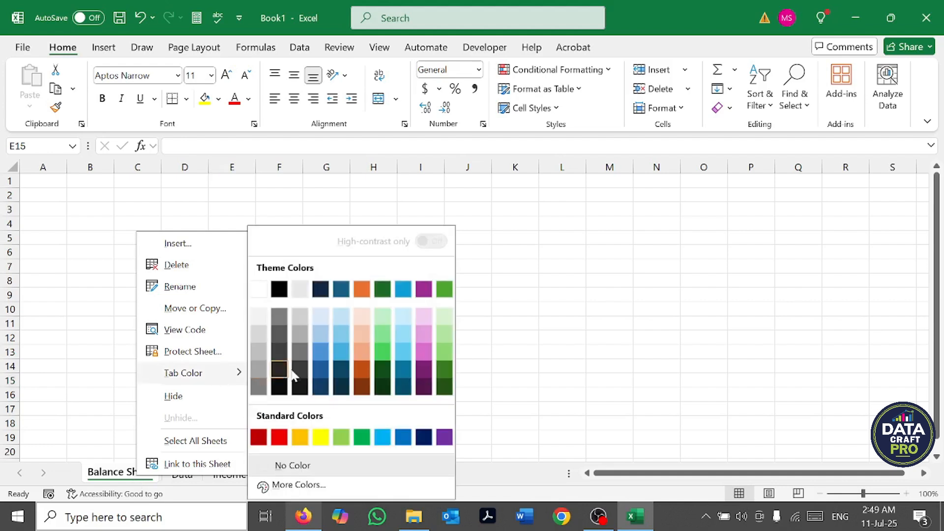
{"action": "left_click", "coordinate": [284, 439]}
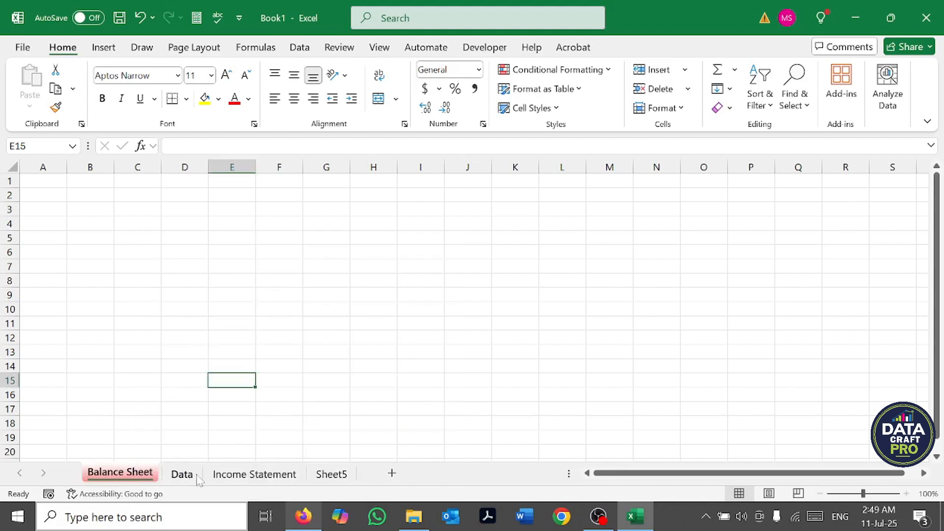
Step: Set the tab color of the Data worksheet to a light green theme color
{"action": "left_click", "coordinate": [198, 479]}
{"action": "right_click", "coordinate": [198, 480]}
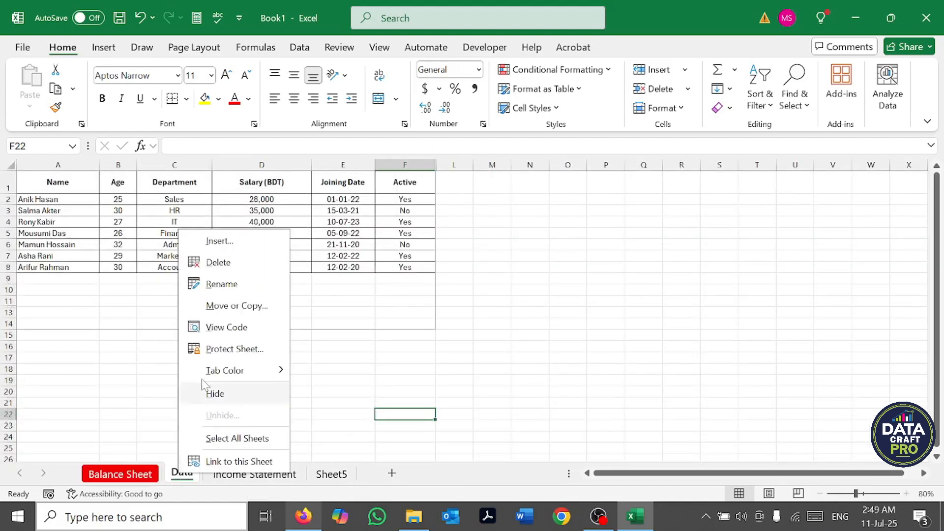
{"action": "mouse_move", "coordinate": [238, 373]}
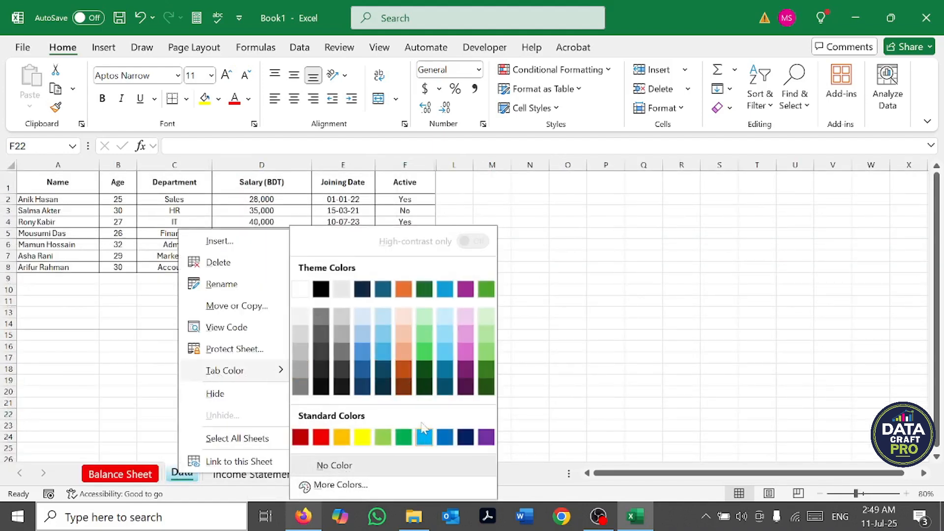
{"action": "left_click", "coordinate": [424, 353]}
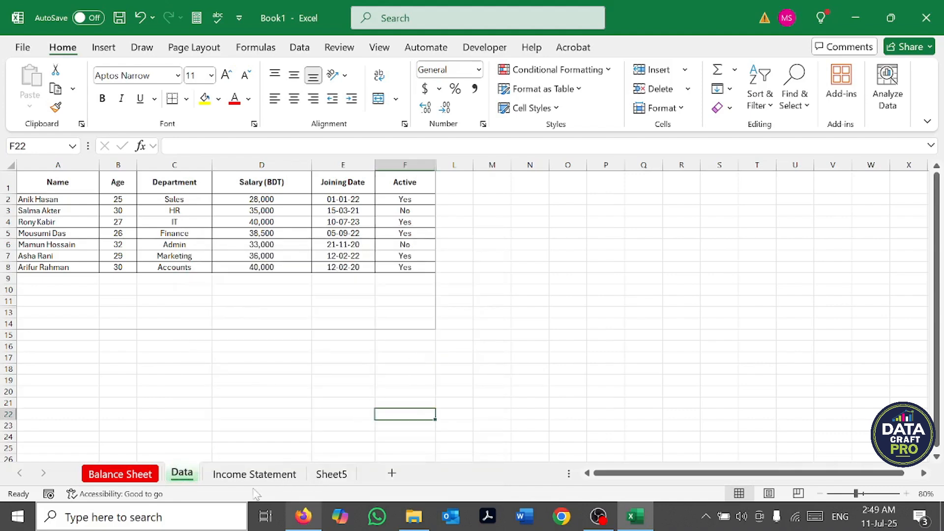
Step: Set the tab color of the Income Statement worksheet to yellow
{"action": "left_click", "coordinate": [249, 475]}
{"action": "right_click", "coordinate": [249, 475]}
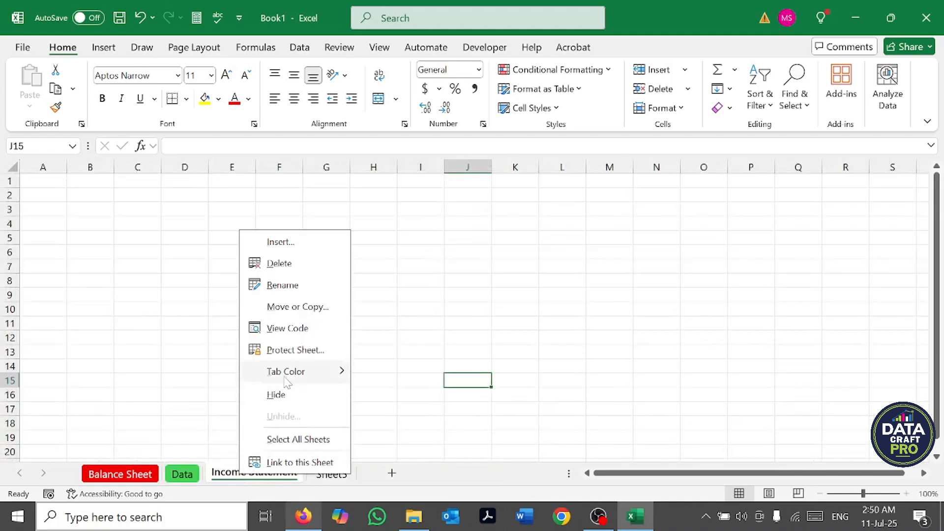
{"action": "mouse_move", "coordinate": [288, 374]}
{"action": "left_click", "coordinate": [423, 436]}
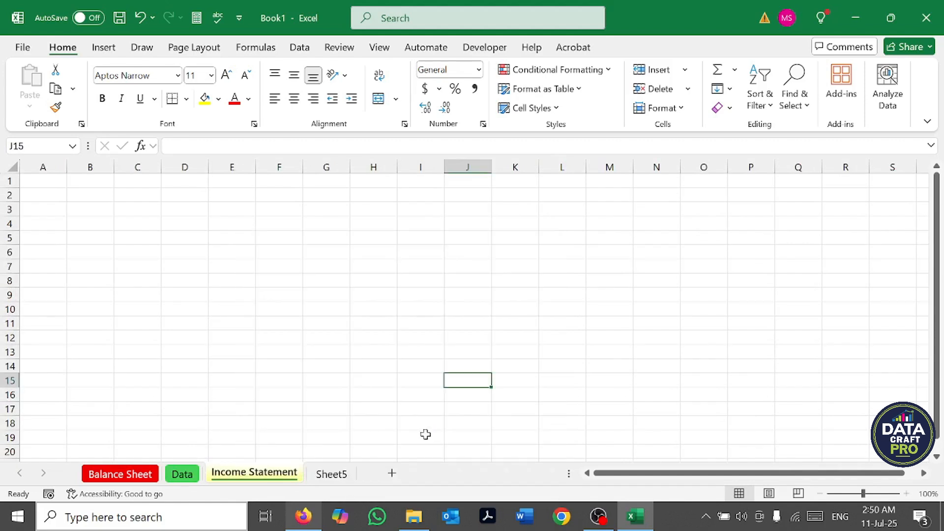
Step: Set the tab color of the Sheet5 worksheet to standard blue
{"action": "left_click", "coordinate": [329, 475]}
{"action": "right_click", "coordinate": [327, 475]}
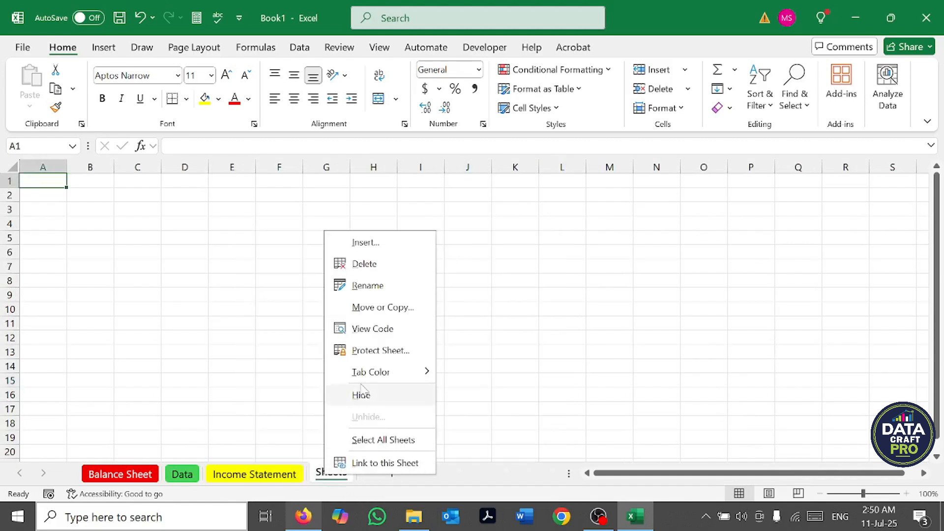
{"action": "mouse_move", "coordinate": [418, 372]}
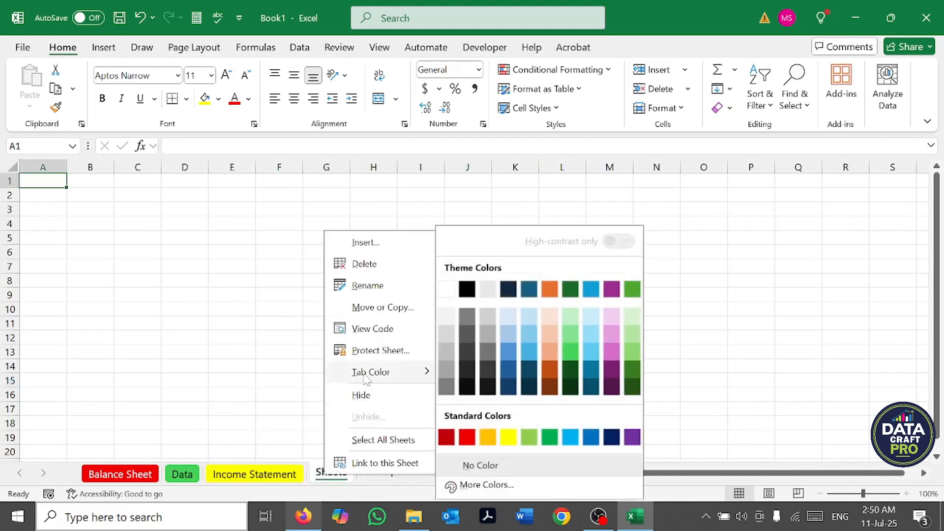
{"action": "left_click", "coordinate": [593, 439]}
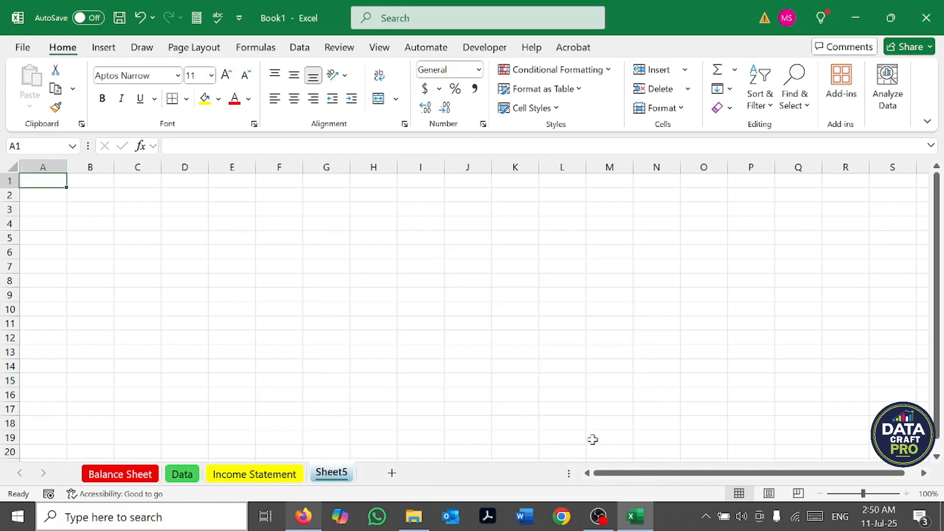
{"action": "left_click", "coordinate": [458, 427]}
{"action": "left_click", "coordinate": [210, 399]}
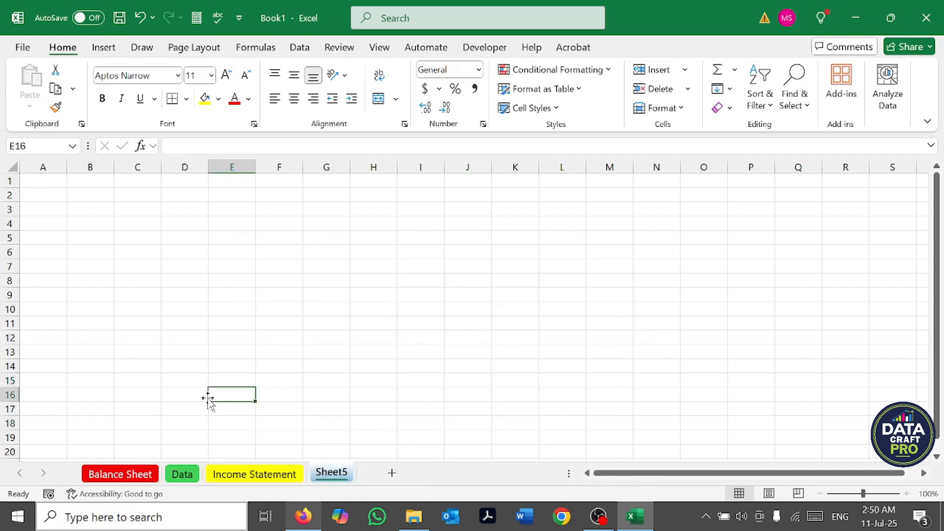
Step: Review the Balance Sheet and Data worksheets, and highlight the employee table on Data
{"action": "scroll", "coordinate": [208, 403], "scroll_direction": "down", "scroll_amount": 1}
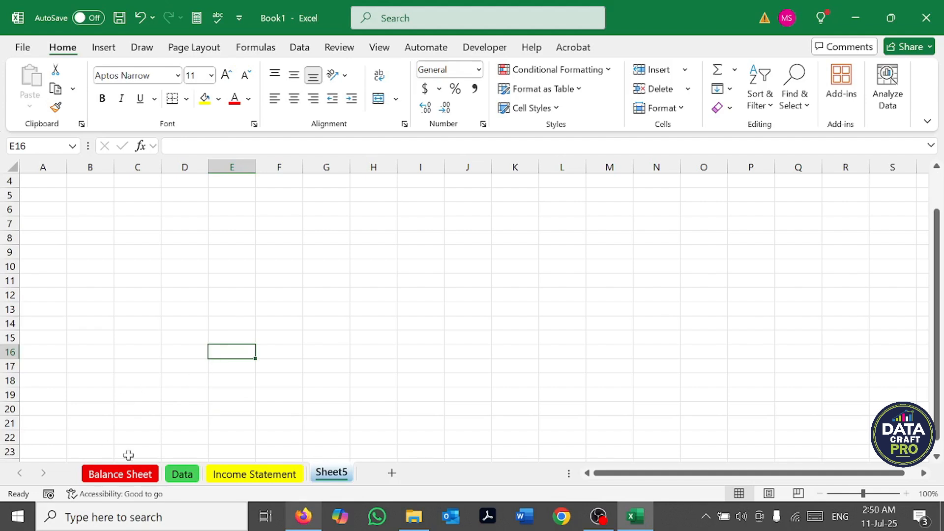
{"action": "left_click", "coordinate": [123, 474]}
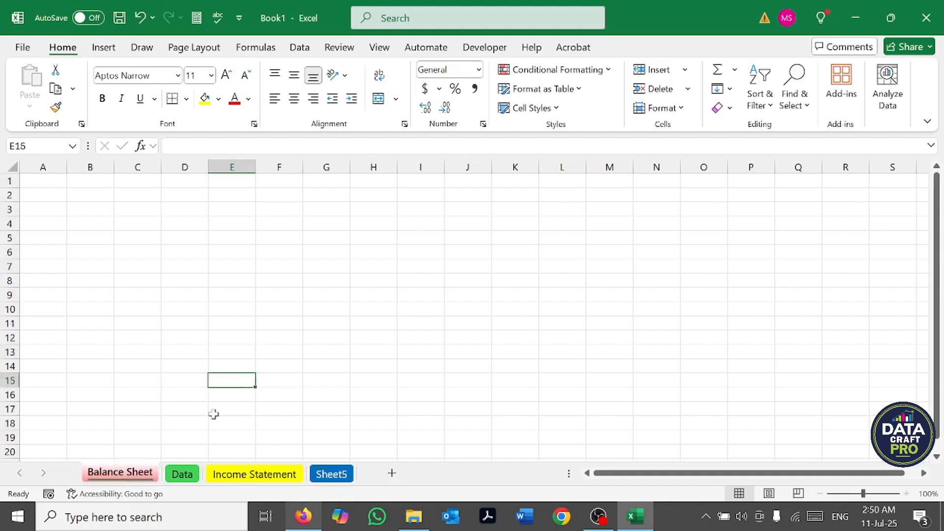
{"action": "left_click", "coordinate": [182, 473]}
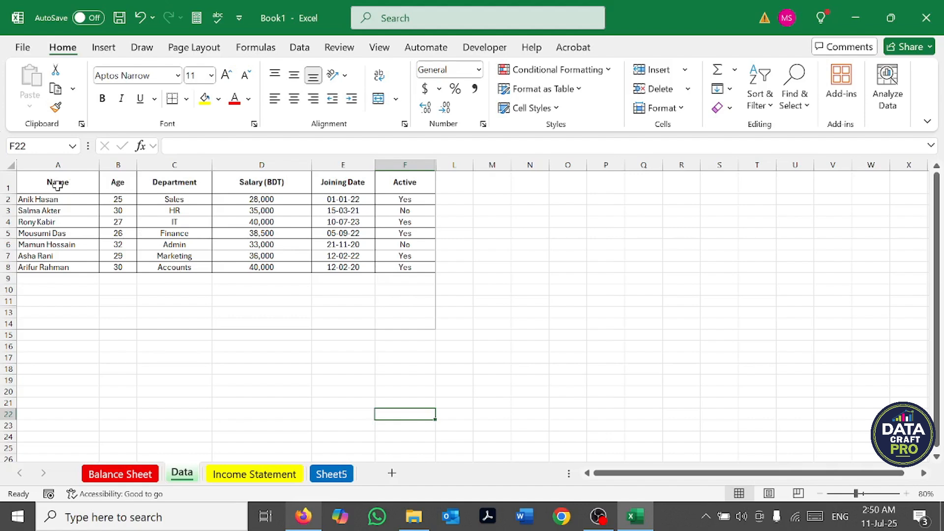
{"action": "mouse_move", "coordinate": [31, 181]}
{"action": "left_mouse_down"}
{"action": "mouse_move", "coordinate": [138, 224]}
{"action": "mouse_move", "coordinate": [472, 283]}
{"action": "left_mouse_up"}
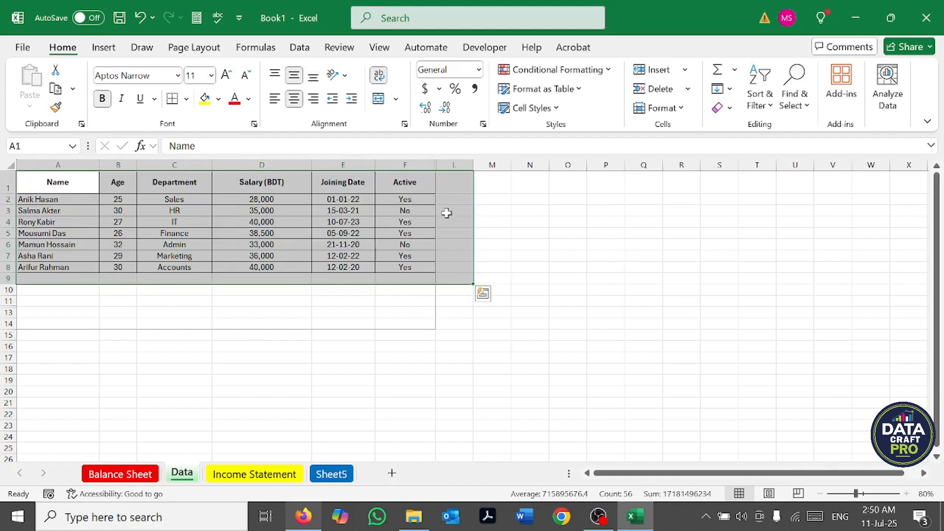
{"action": "left_click", "coordinate": [249, 390]}
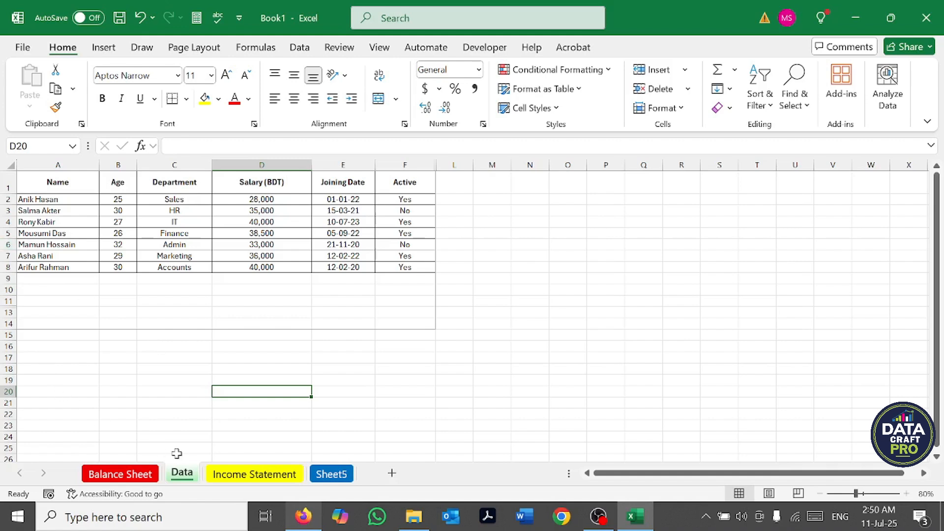
Step: Use Move or Copy to create a copy of the Data worksheet in a new book, and go back to Book1
{"action": "right_click", "coordinate": [183, 475]}
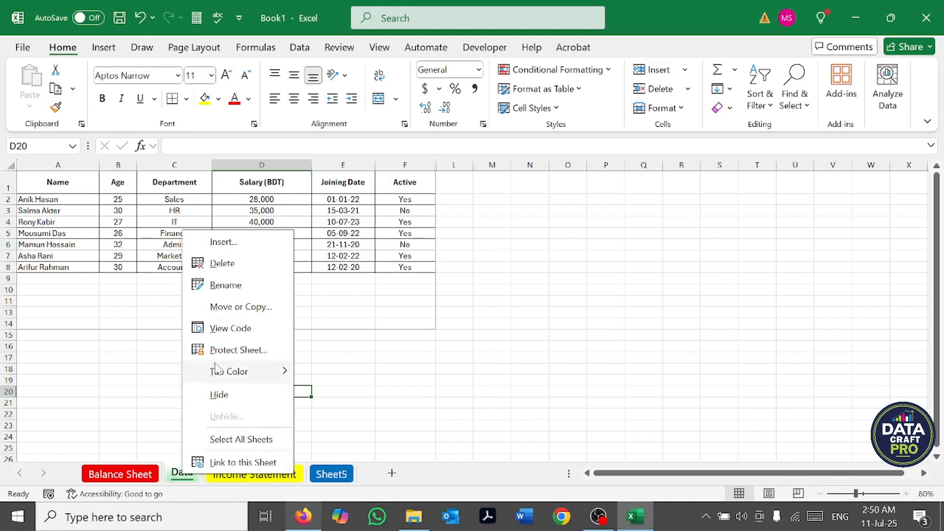
{"action": "left_click", "coordinate": [225, 307]}
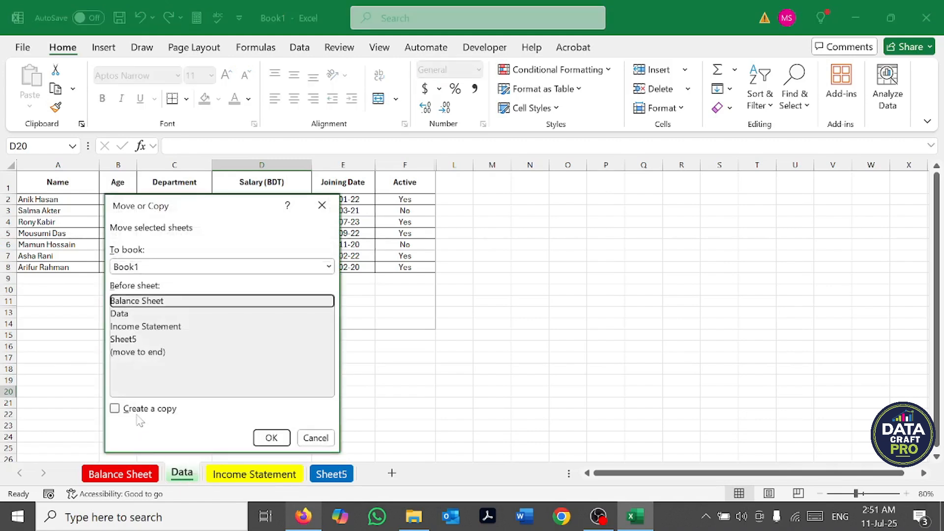
{"action": "left_click", "coordinate": [116, 410]}
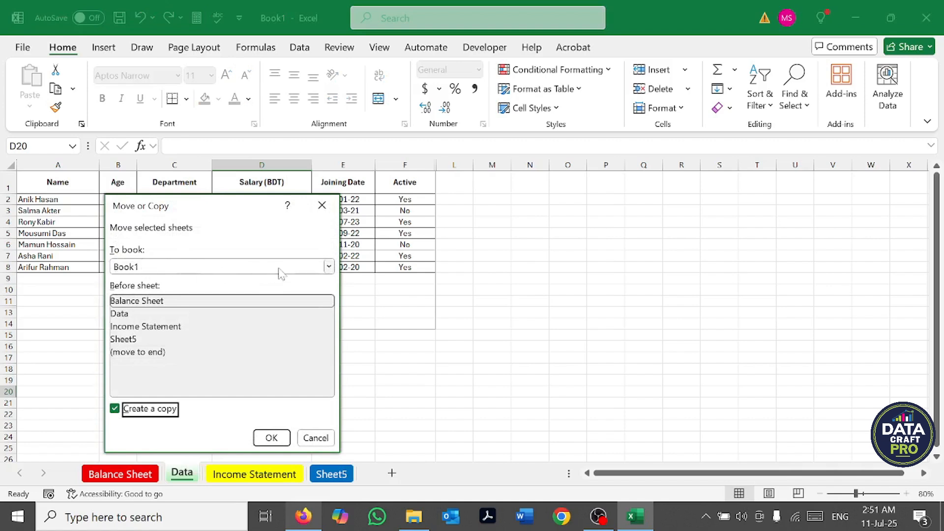
{"action": "left_click", "coordinate": [328, 266]}
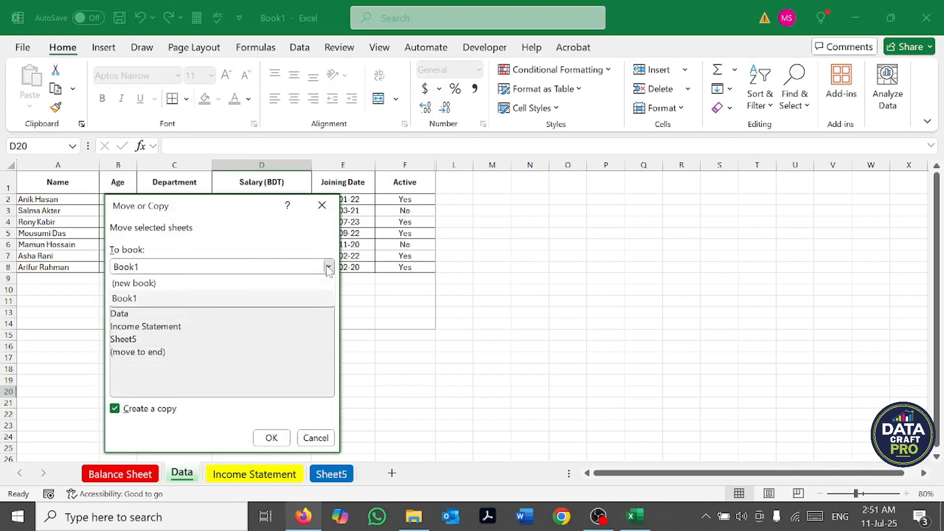
{"action": "left_click", "coordinate": [140, 283]}
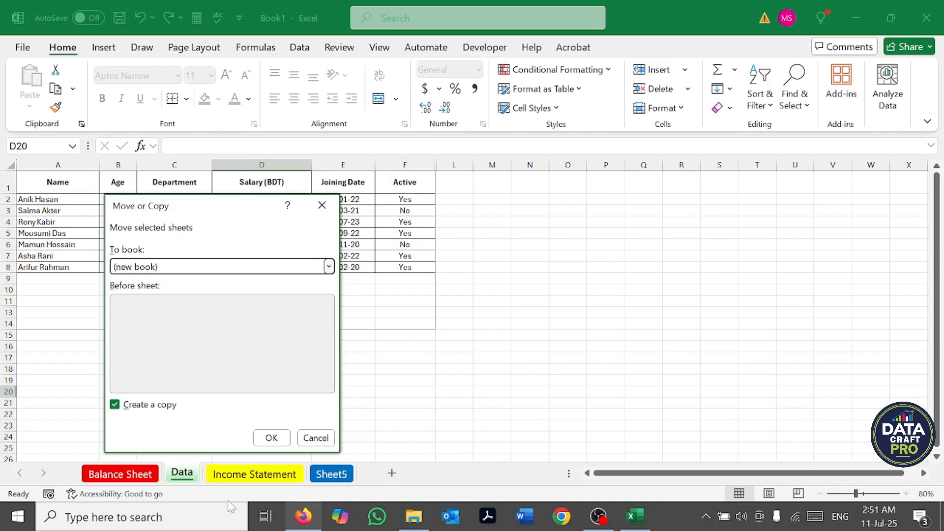
{"action": "left_click", "coordinate": [258, 439]}
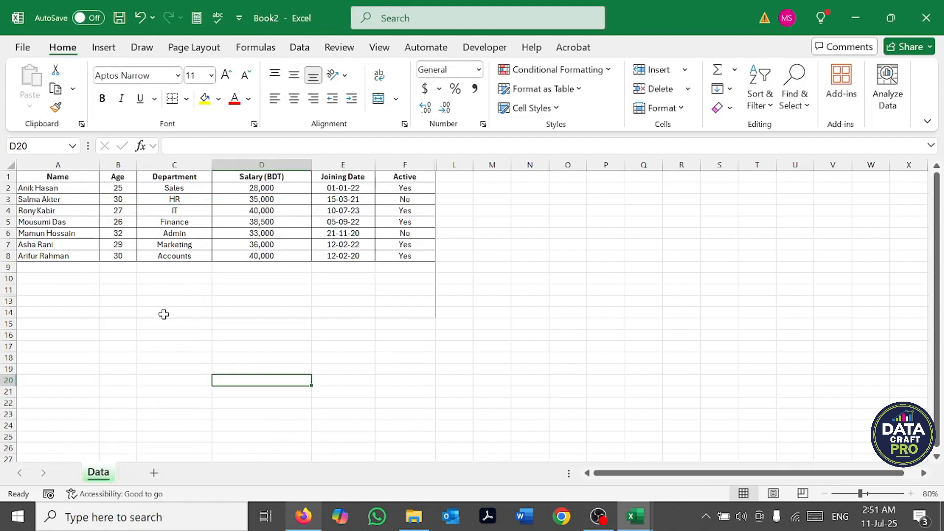
{"action": "mouse_move", "coordinate": [634, 516]}
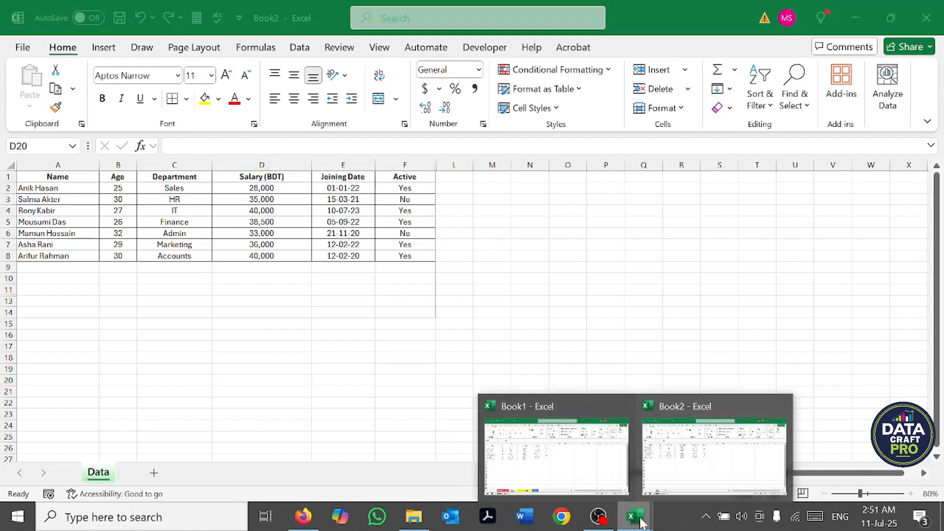
{"action": "left_click", "coordinate": [546, 460]}
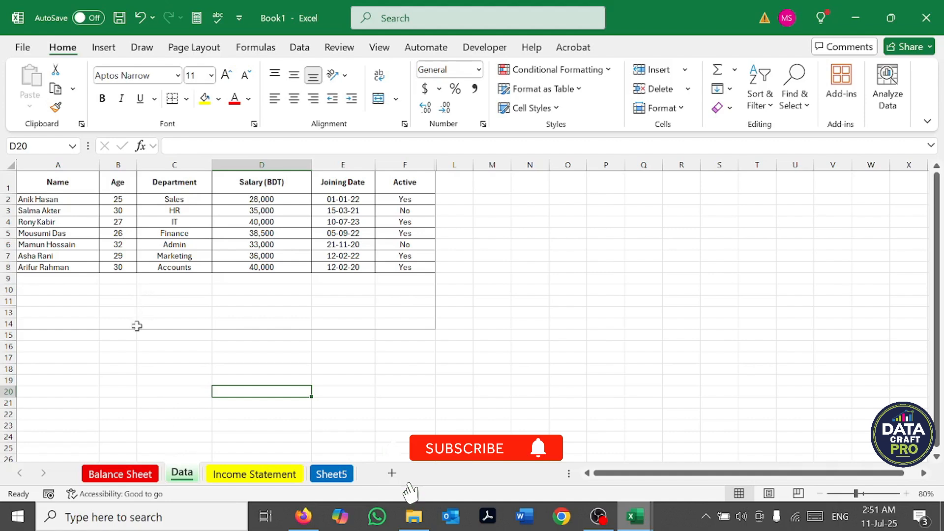
Step: Enter "Save" in D19 and "Save as" in D20 of the Data worksheet, and select D19
{"action": "left_click", "coordinate": [228, 380]}
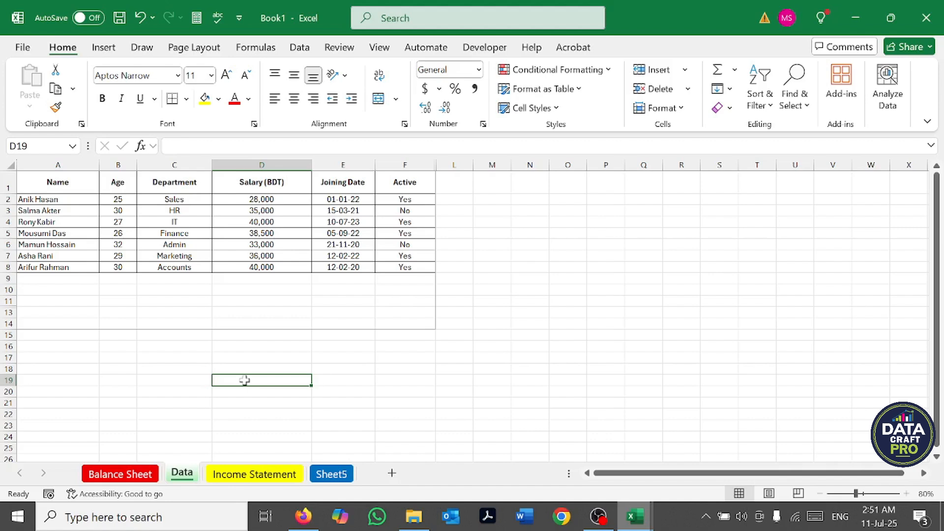
{"action": "type", "text": "Save"}
{"action": "key", "text": "Return"}
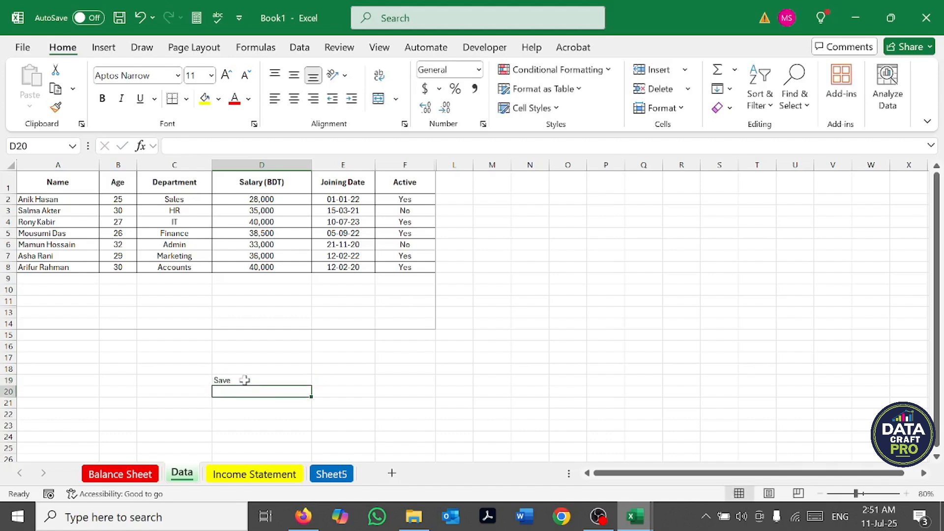
{"action": "type", "text": "Save"}
{"action": "type", "text": "as"}
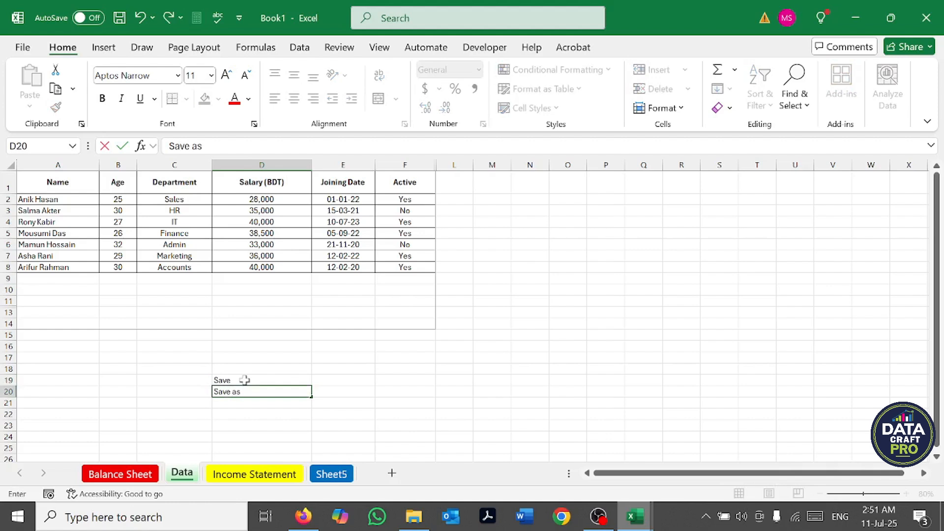
{"action": "key", "text": "Return"}
{"action": "left_click", "coordinate": [238, 379]}
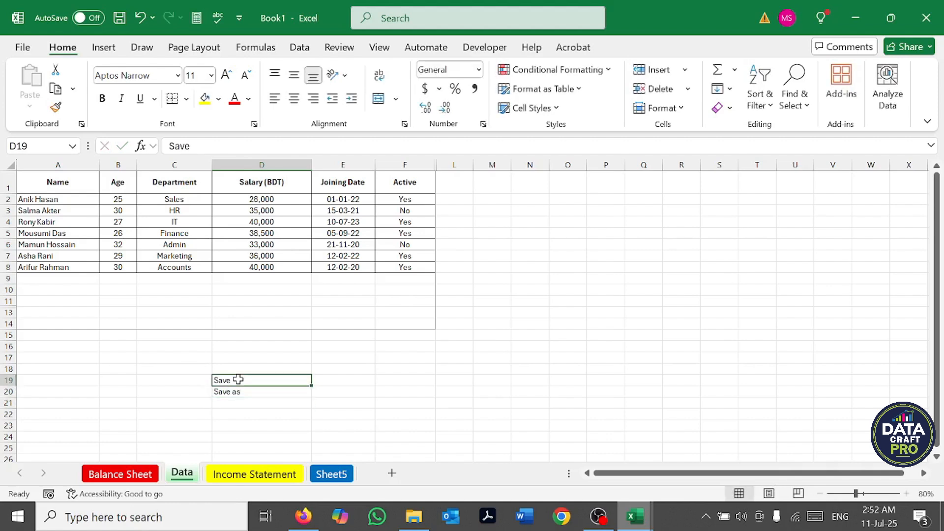
{"action": "left_click", "coordinate": [248, 392]}
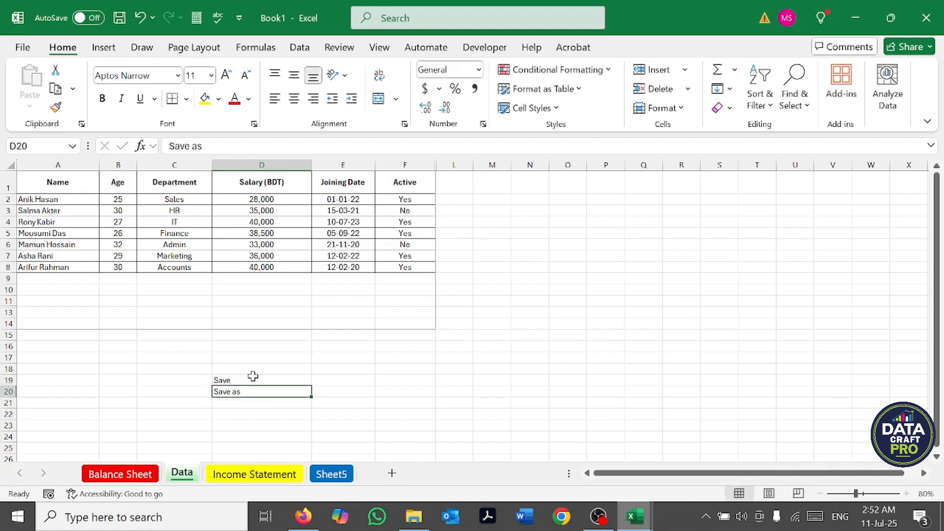
{"action": "left_click", "coordinate": [252, 379]}
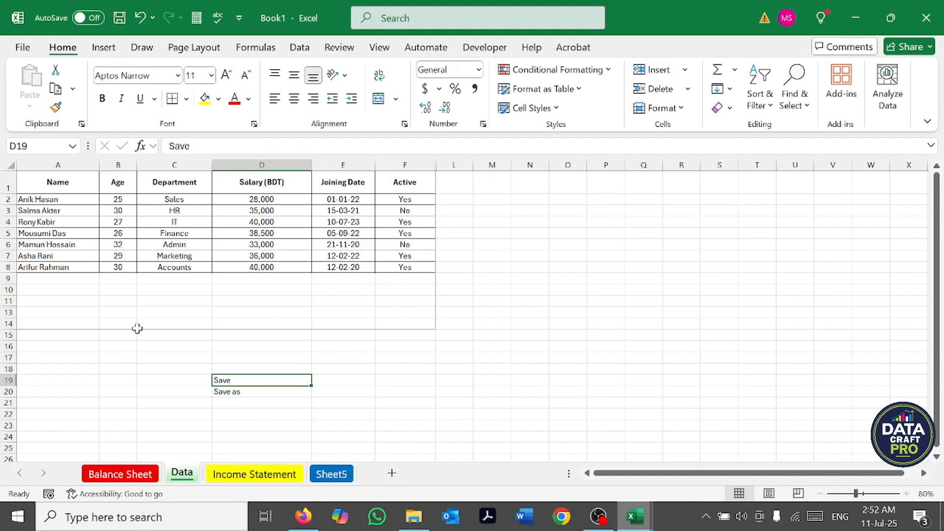
{"action": "left_click", "coordinate": [120, 20]}
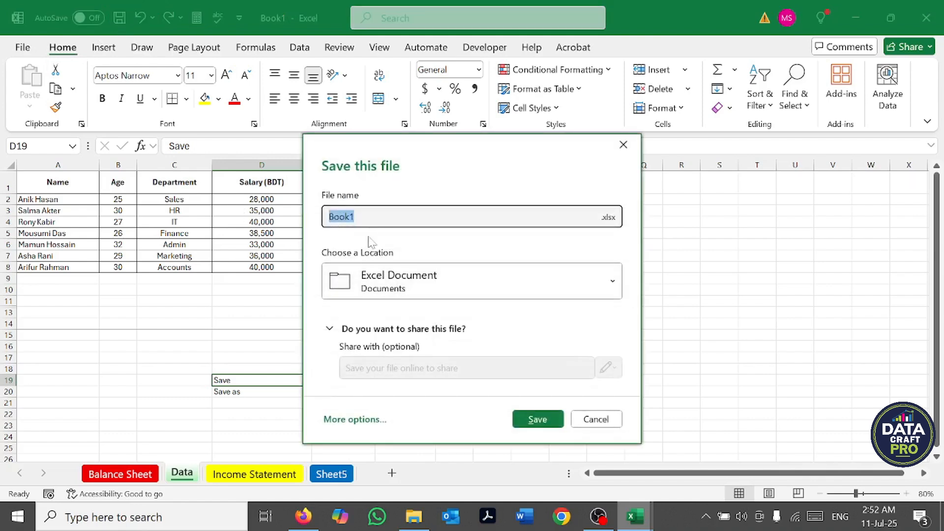
{"action": "left_click", "coordinate": [354, 217]}
{"action": "key", "text": "ctrl+a"}
{"action": "type", "text": "Class-01"}
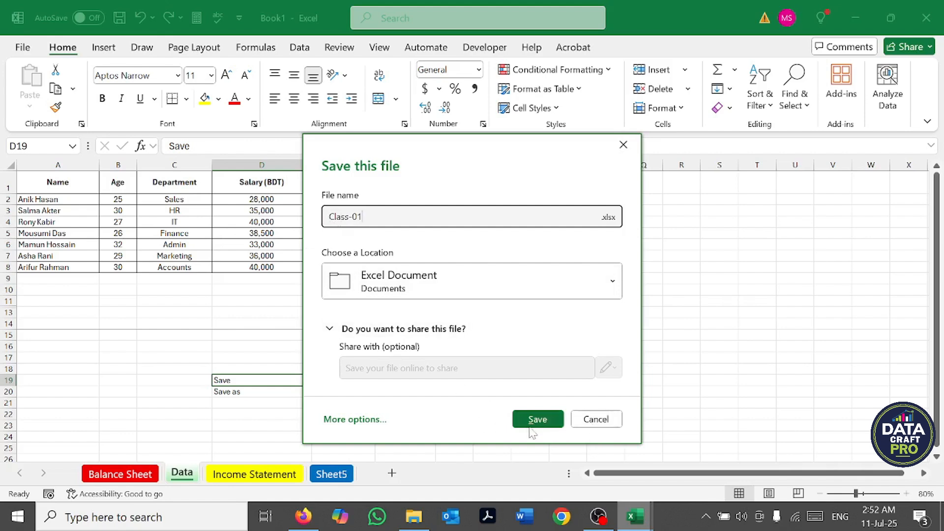
{"action": "left_click", "coordinate": [399, 280]}
{"action": "scroll", "coordinate": [377, 243], "scroll_direction": "down", "scroll_amount": 3}
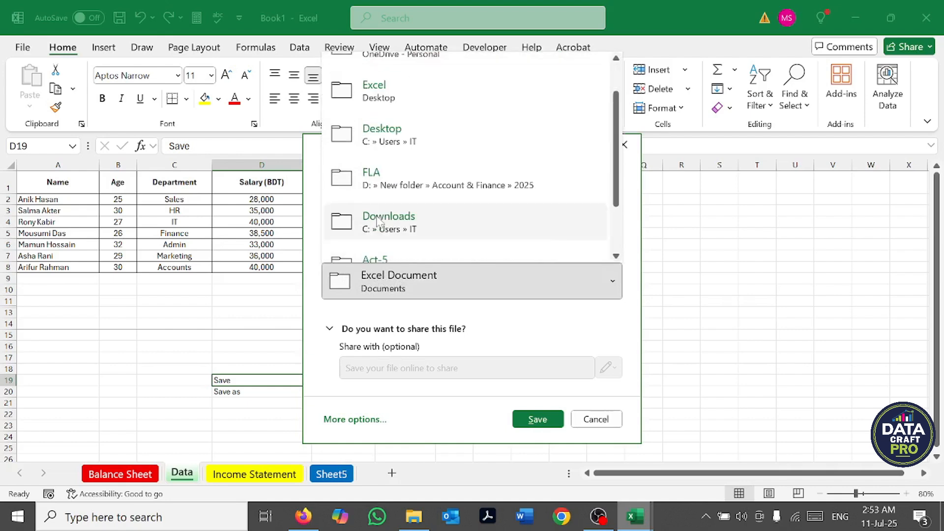
{"action": "left_click", "coordinate": [447, 407]}
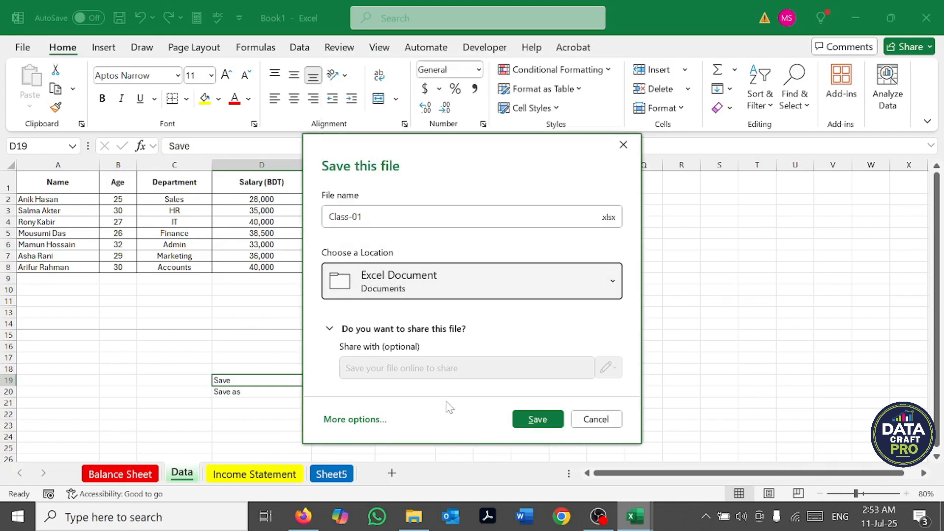
{"action": "left_click", "coordinate": [599, 423]}
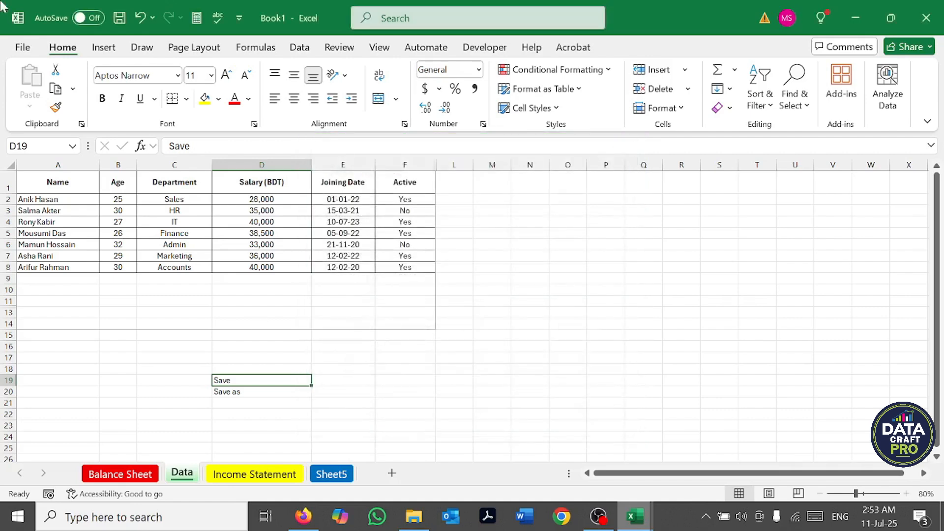
Step: Save the workbook as Class-01 in the Excel folder on the Desktop, in Excel Workbook format
{"action": "left_click", "coordinate": [25, 52]}
{"action": "left_click", "coordinate": [47, 217]}
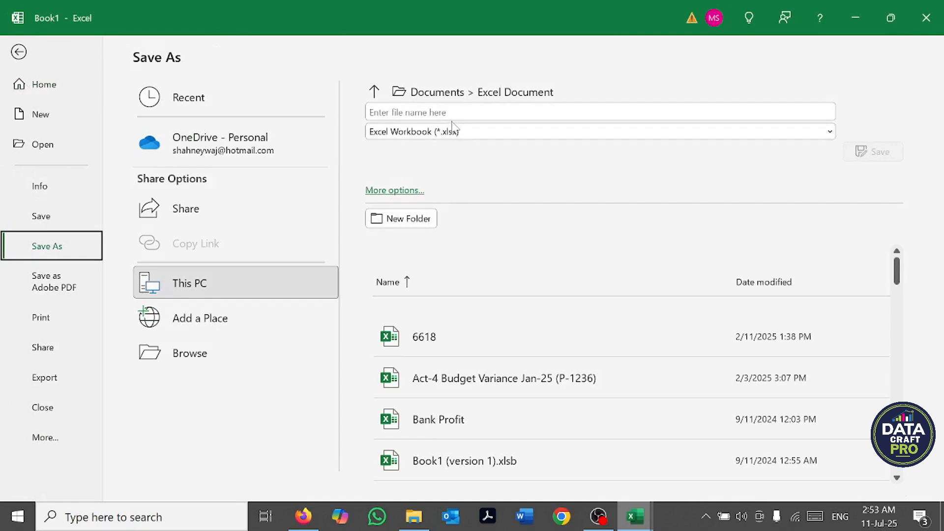
{"action": "type", "text": "Class"}
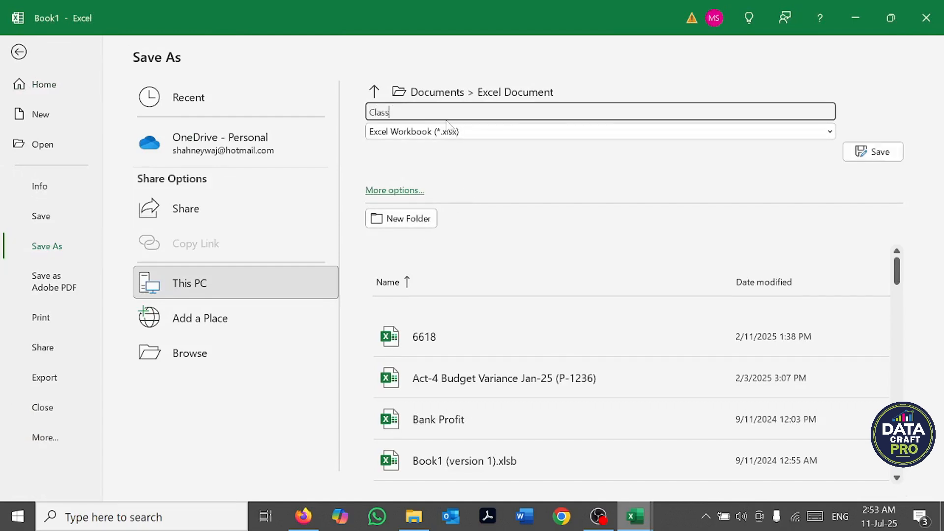
{"action": "type", "text": "-01"}
{"action": "left_click", "coordinate": [388, 196]}
{"action": "scroll", "coordinate": [94, 150], "scroll_direction": "up", "scroll_amount": 3}
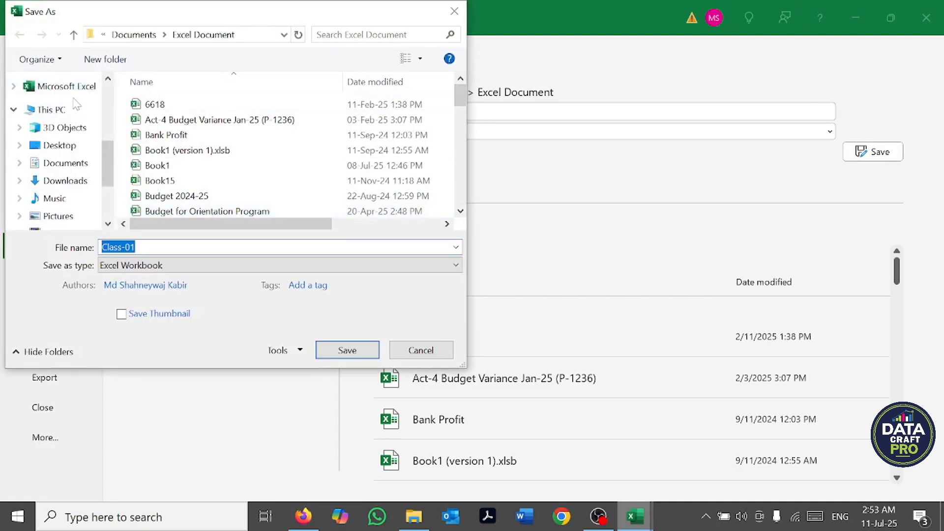
{"action": "scroll", "coordinate": [74, 148], "scroll_direction": "up", "scroll_amount": 5}
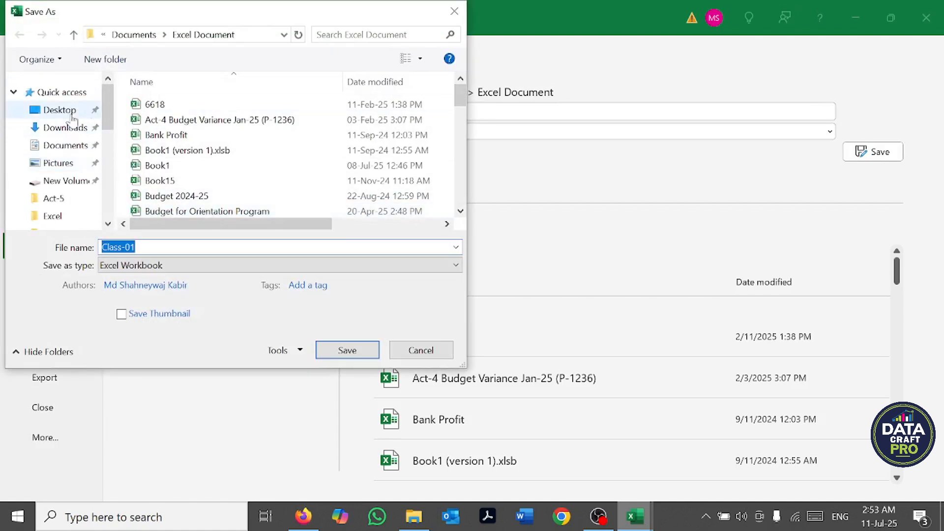
{"action": "left_click", "coordinate": [60, 110]}
{"action": "double_click", "coordinate": [154, 119]}
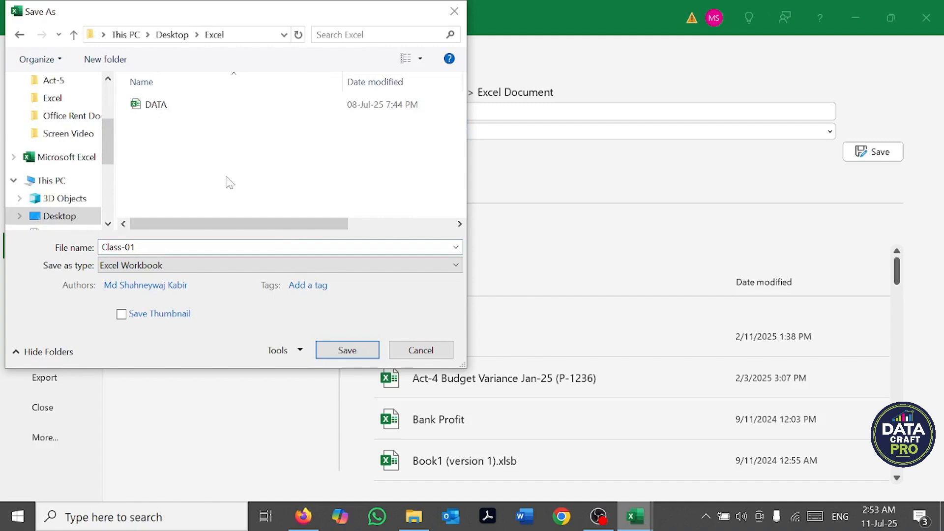
{"action": "left_click", "coordinate": [347, 350]}
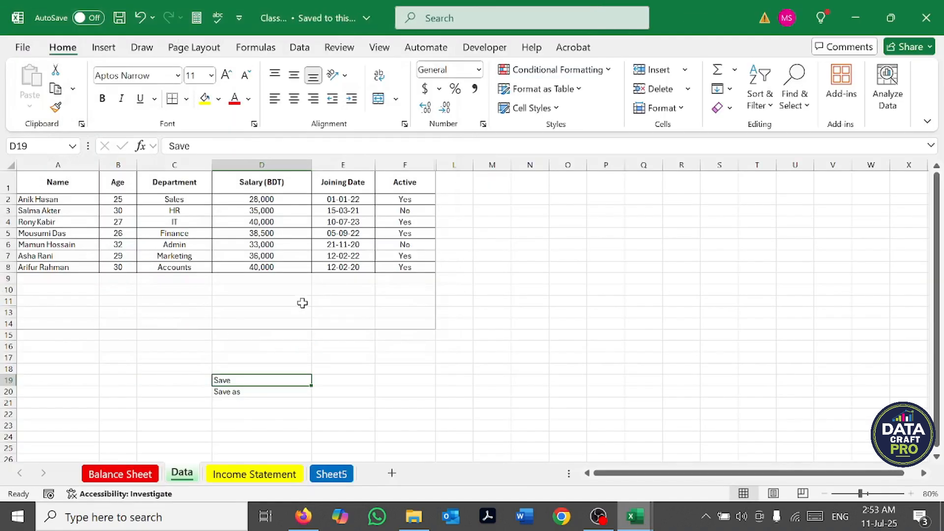
Step: Begin a new employee record in row 9 with the employee's name, age 30 and department HR
{"action": "left_click", "coordinate": [53, 280]}
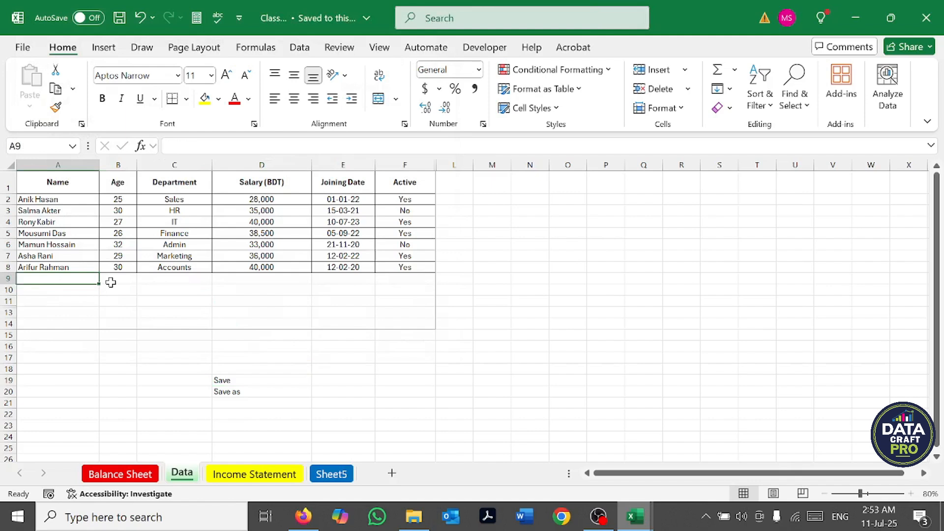
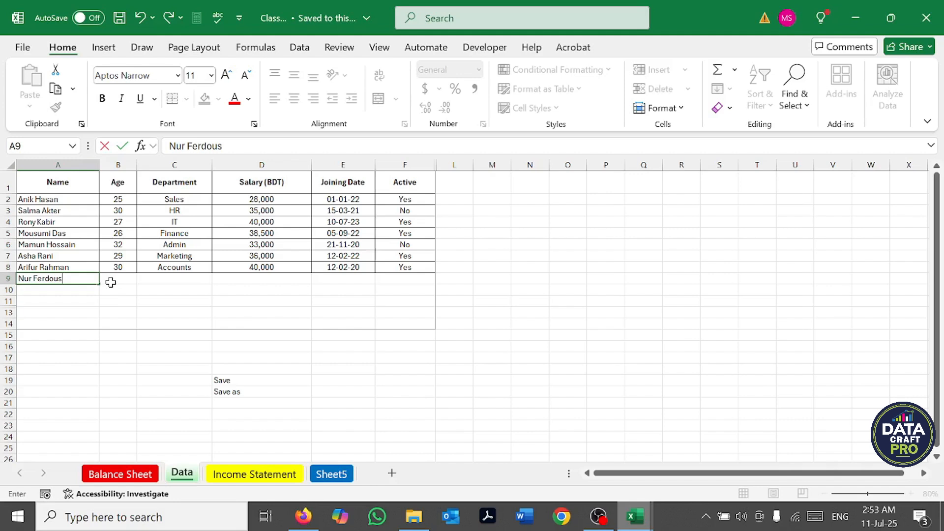
{"action": "left_click", "coordinate": [111, 282]}
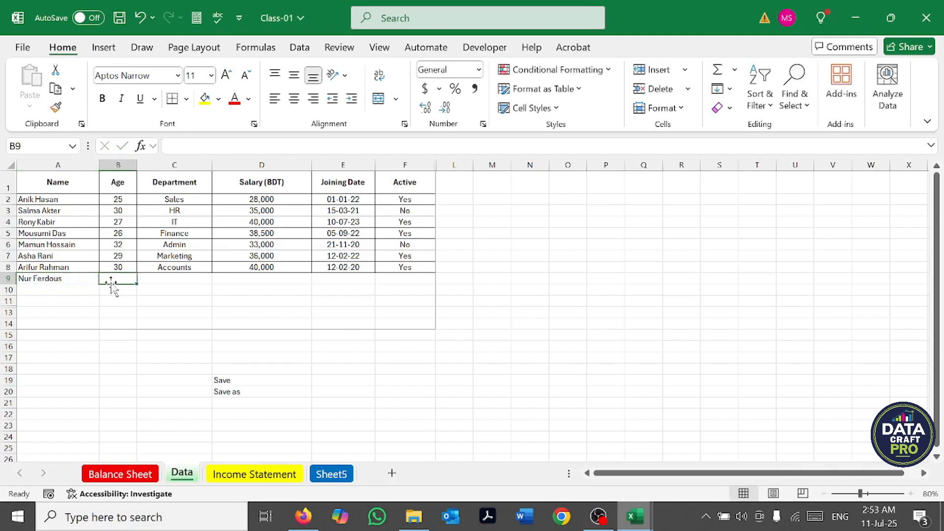
{"action": "type", "text": "30"}
{"action": "key", "text": "Tab"}
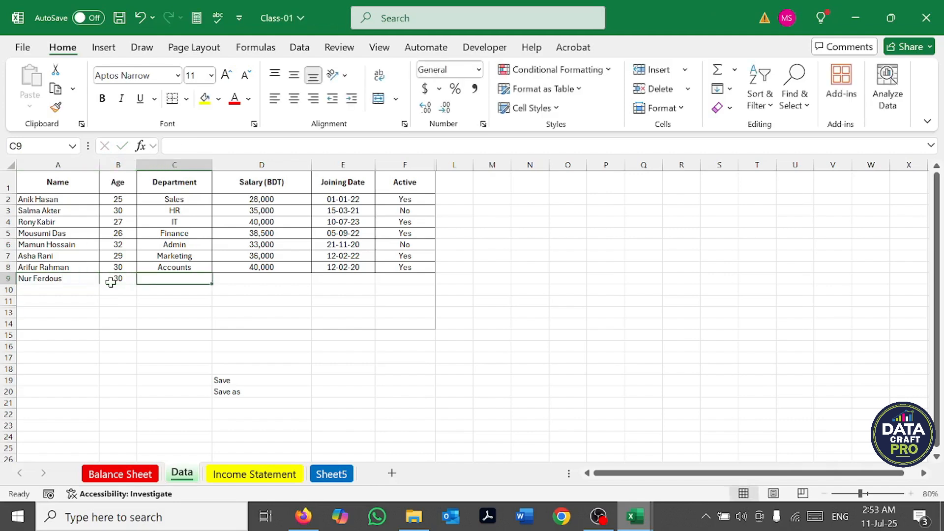
{"action": "type", "text": "HR Offi"}
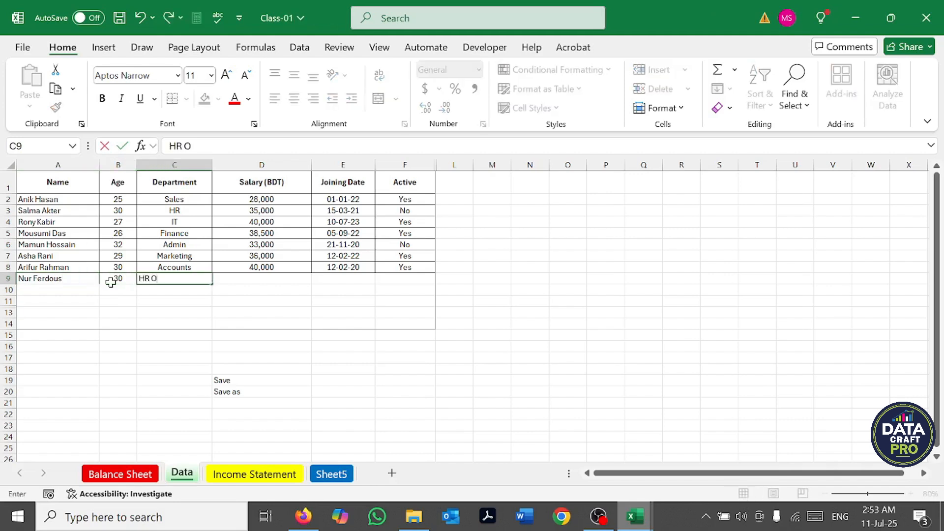
{"action": "key", "text": "BackSpace"}
{"action": "key", "text": "BackSpace"}
{"action": "key", "text": "BackSpace"}
{"action": "key", "text": "BackSpace"}
{"action": "key", "text": "Tab"}
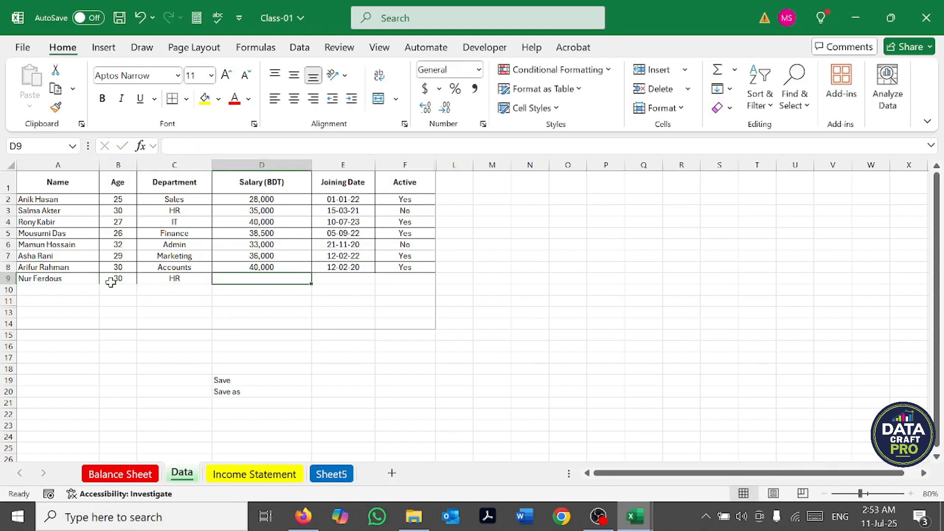
Step: Fill in the rest of row 9 with salary 40000, joining date 12-07-2022 and active status Yes
{"action": "type", "text": "40000"}
{"action": "key", "text": "Tab"}
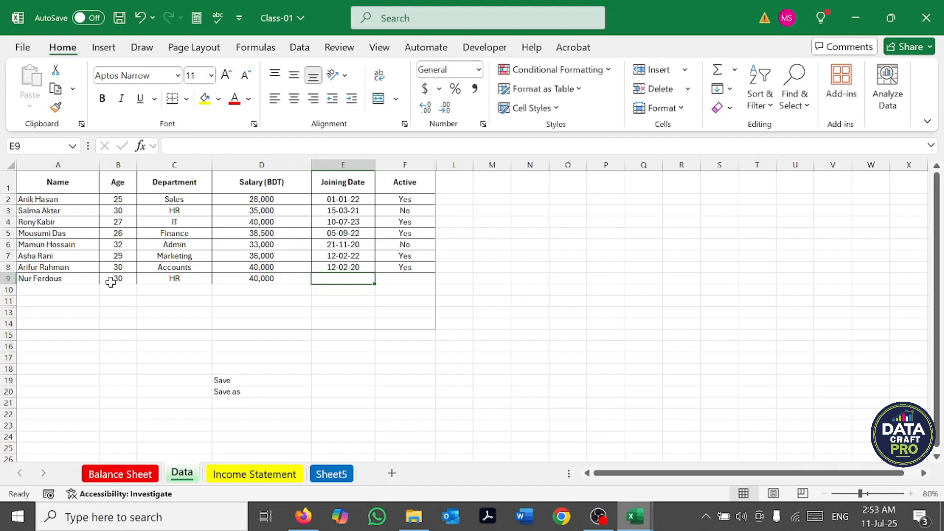
{"action": "type", "text": "12-0"}
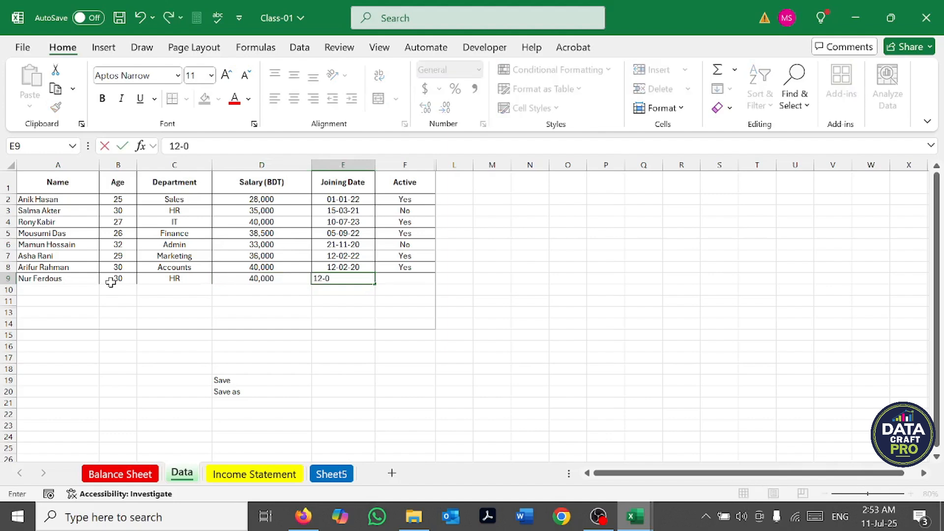
{"action": "type", "text": "7-2022"}
{"action": "key", "text": "Tab"}
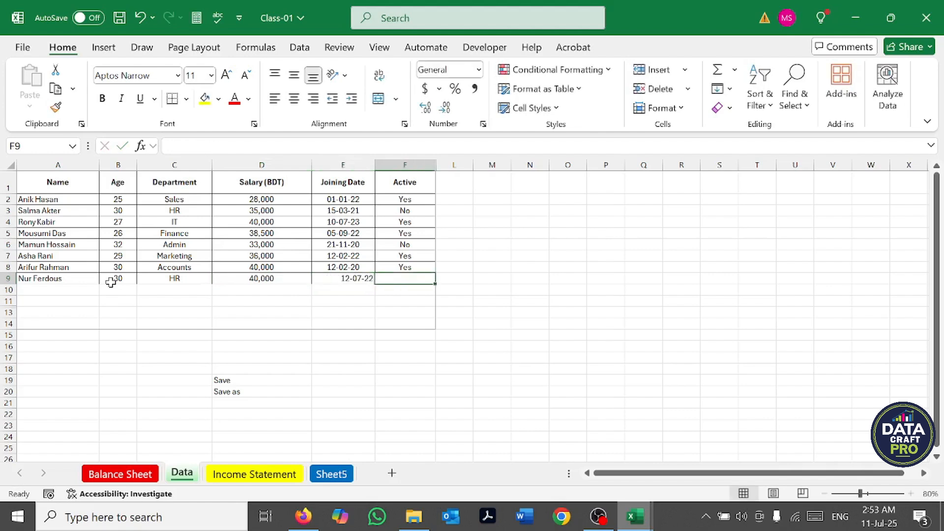
{"action": "type", "text": "Yes"}
{"action": "key", "text": "Return"}
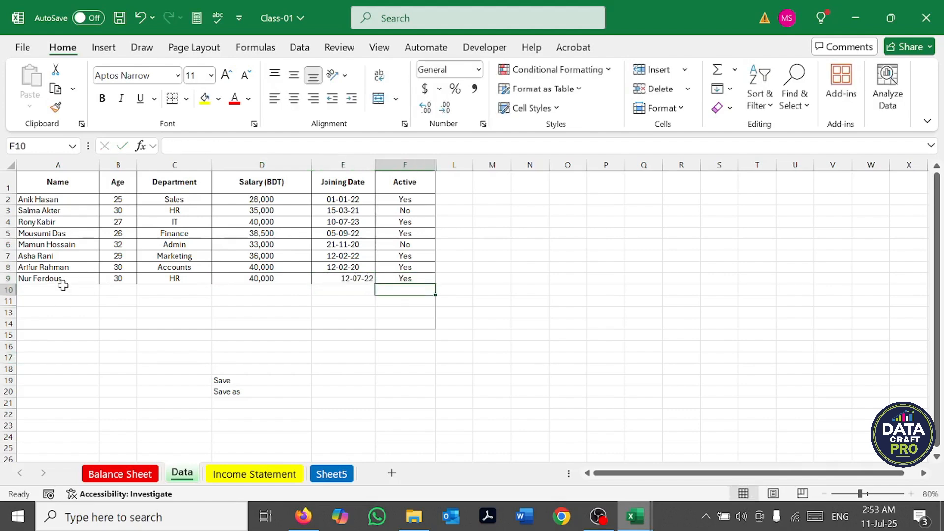
Step: Apply all borders to the new employee row A9:F9 and center the joining date in E9
{"action": "left_click_drag", "start_coordinate": [63, 284], "coordinate": [392, 279]}
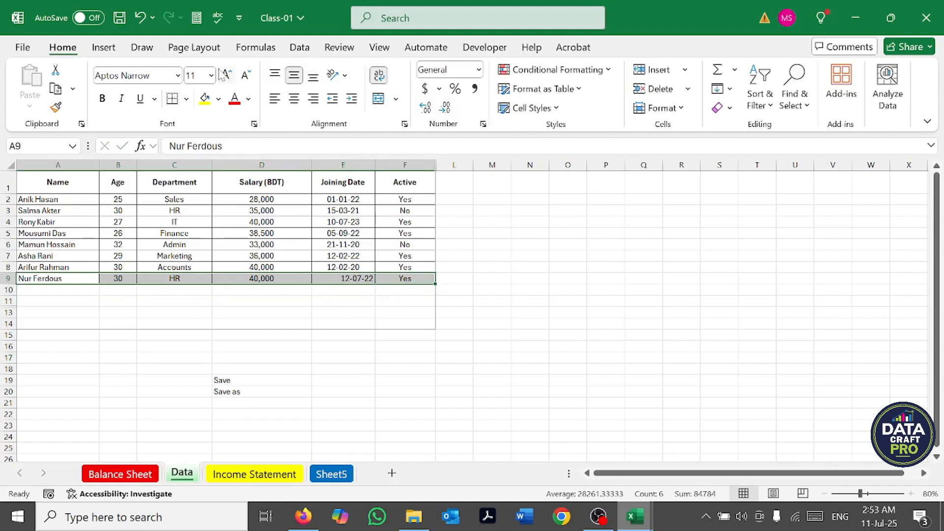
{"action": "left_click", "coordinate": [187, 99]}
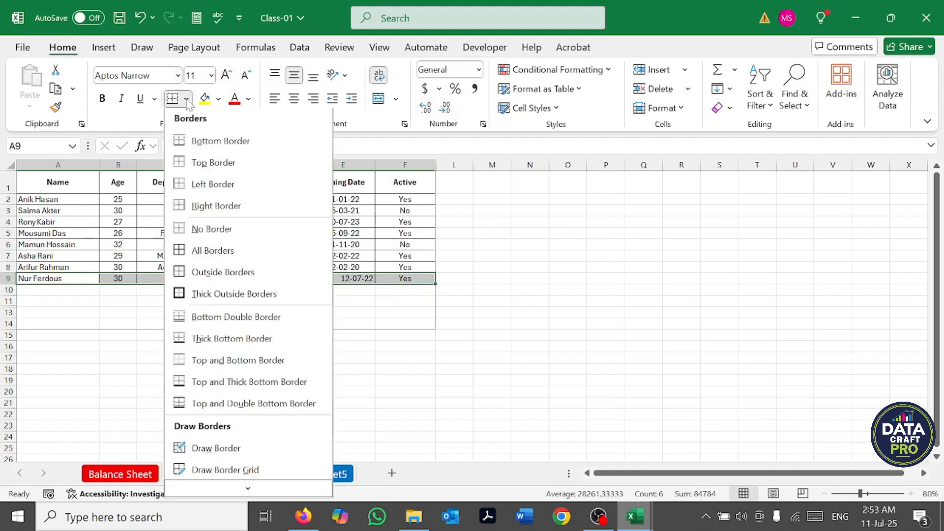
{"action": "left_click", "coordinate": [212, 251]}
{"action": "left_click", "coordinate": [565, 301]}
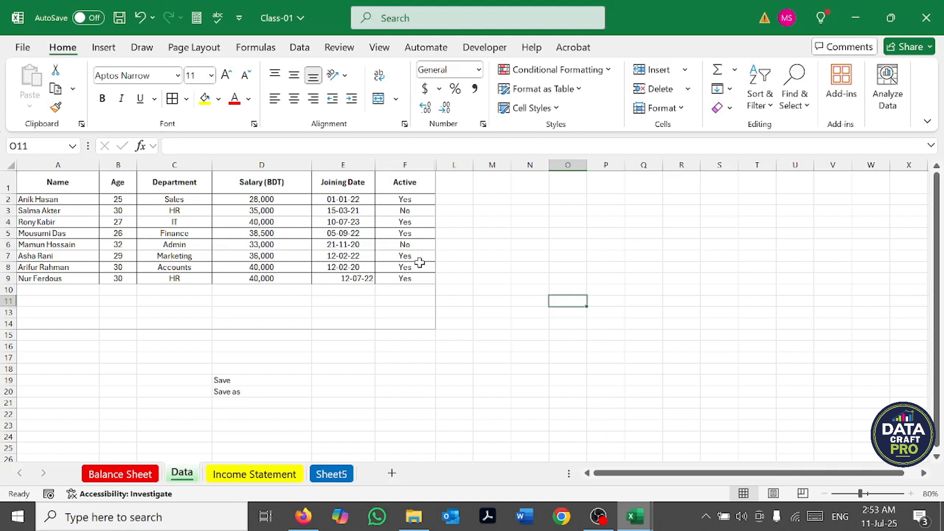
{"action": "left_click", "coordinate": [369, 279]}
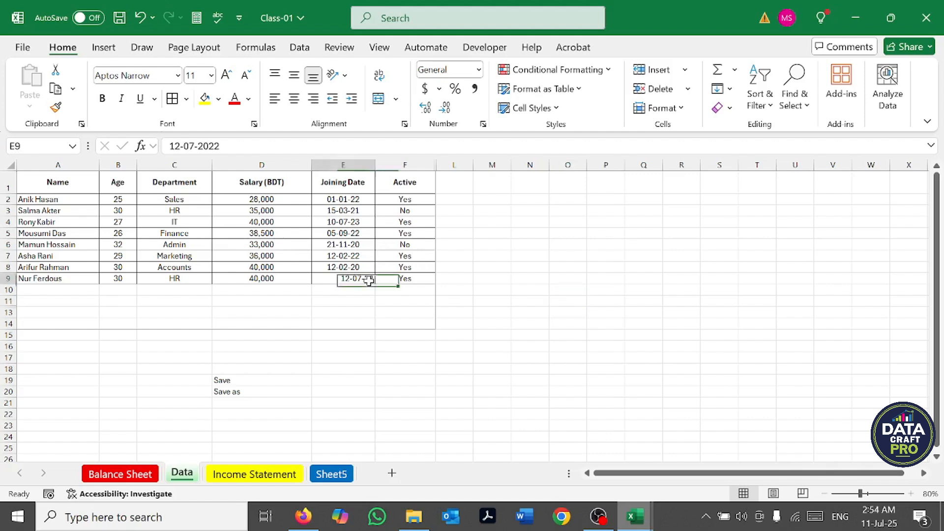
{"action": "left_click", "coordinate": [292, 101]}
{"action": "left_click", "coordinate": [365, 315]}
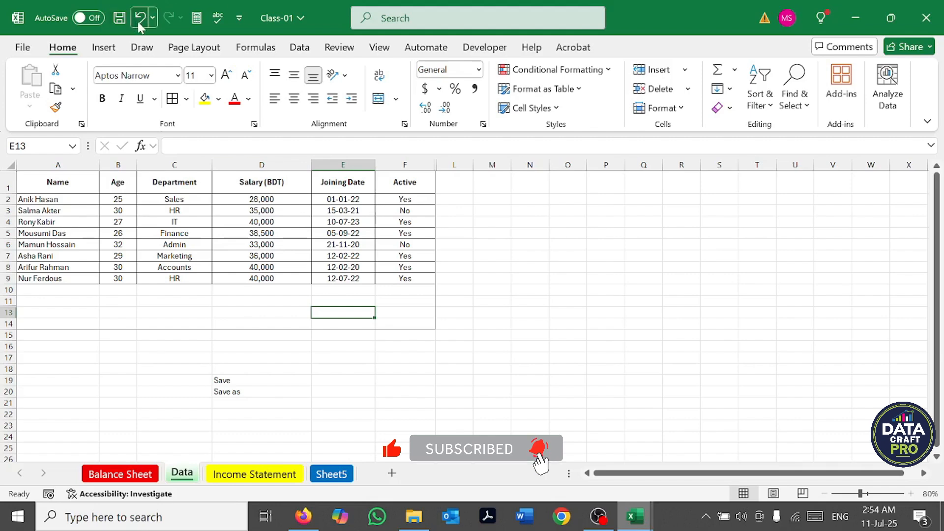
Step: Save the changes to the Class-01 workbook under its existing name
{"action": "left_click", "coordinate": [39, 52]}
{"action": "key", "text": "ctrl+s"}
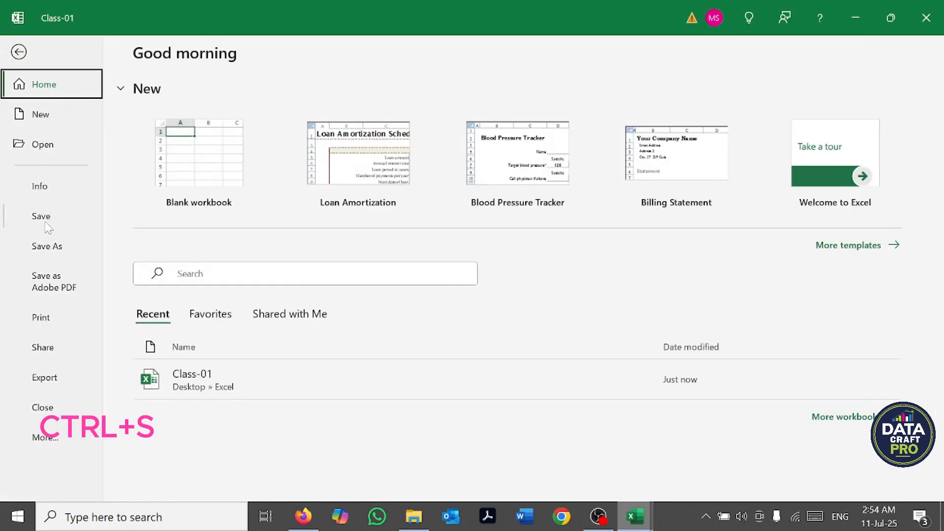
{"action": "left_click", "coordinate": [19, 52]}
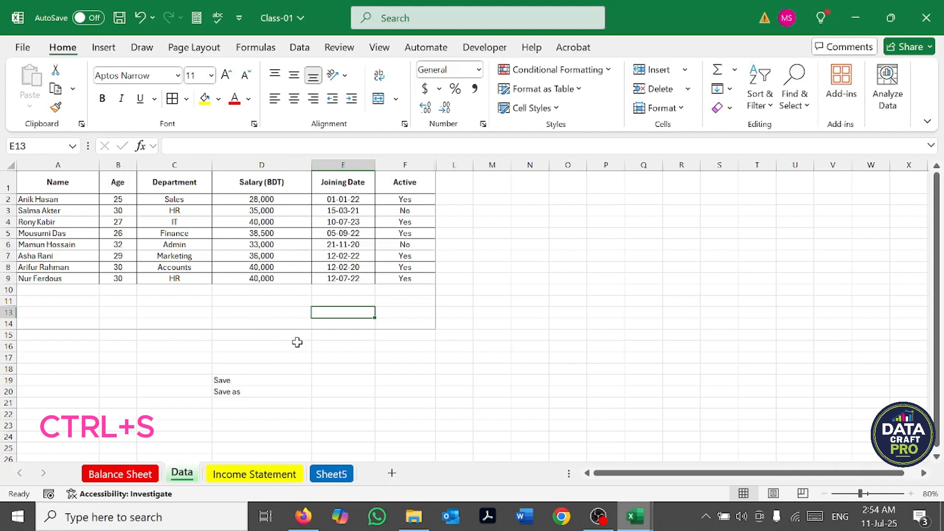
{"action": "key", "text": "ctrl+s"}
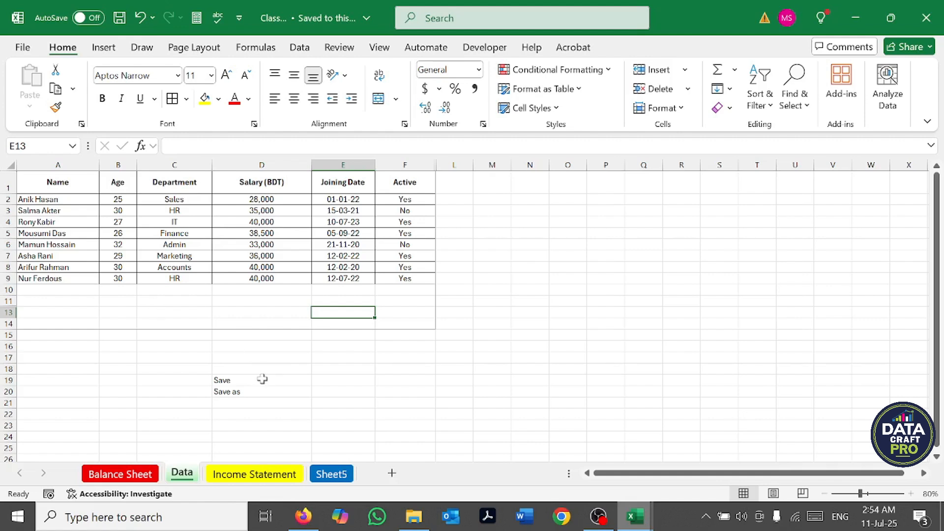
Step: Use Save As to save another copy of the workbook named "Class-01 save as"
{"action": "left_click", "coordinate": [171, 313]}
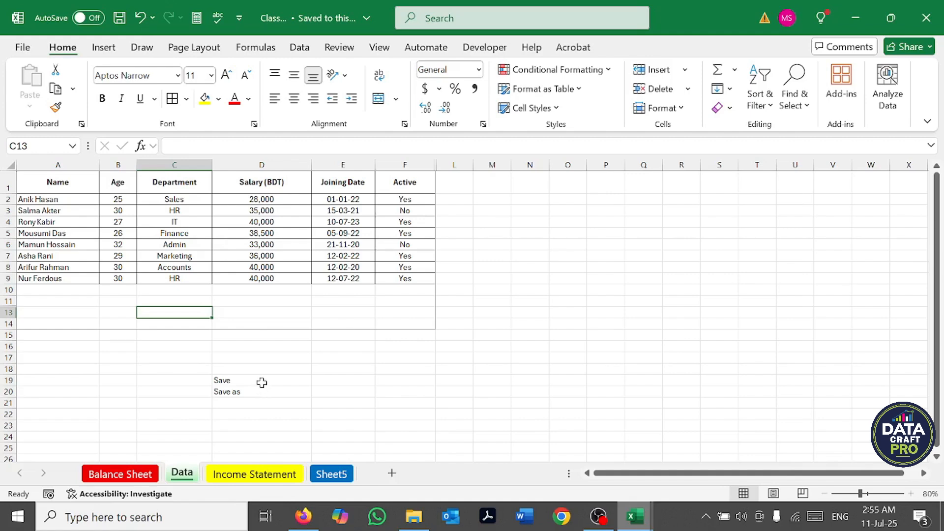
{"action": "left_click", "coordinate": [22, 48]}
{"action": "left_click", "coordinate": [47, 246]}
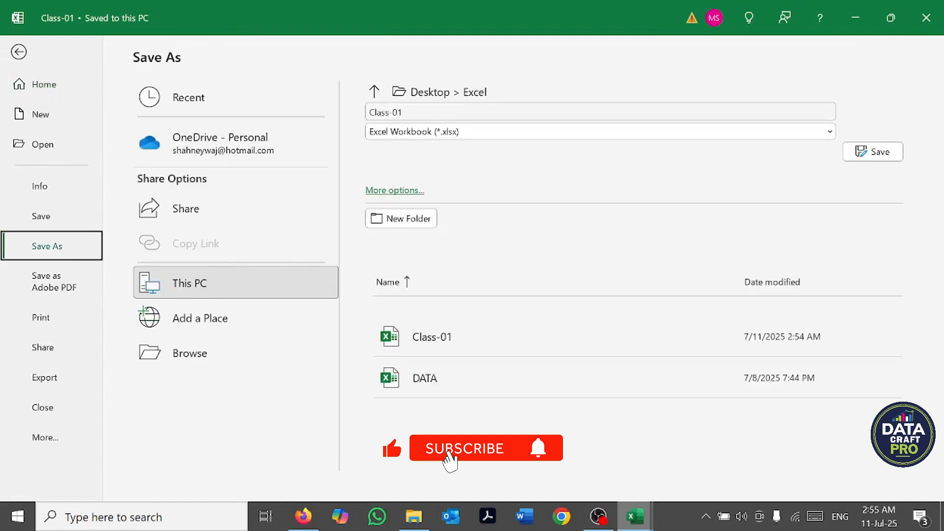
{"action": "left_click", "coordinate": [479, 114]}
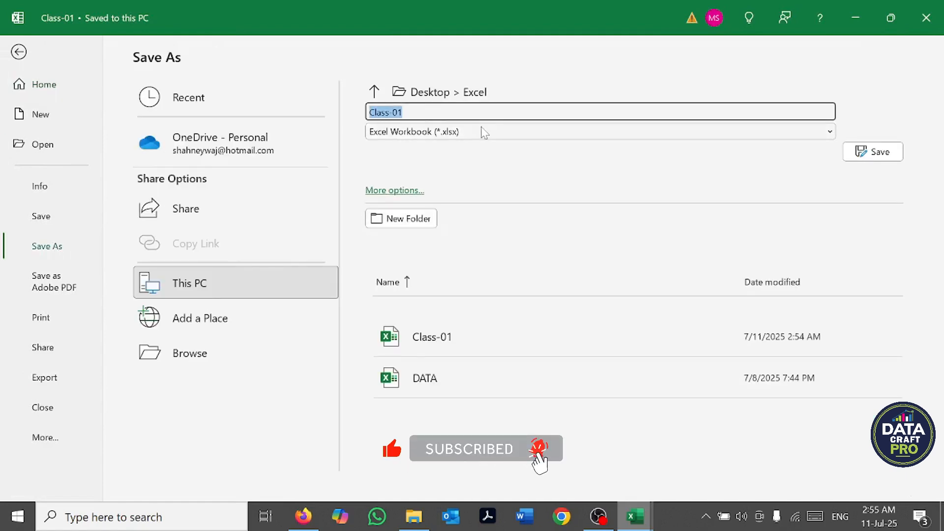
{"action": "type", "text": "C"}
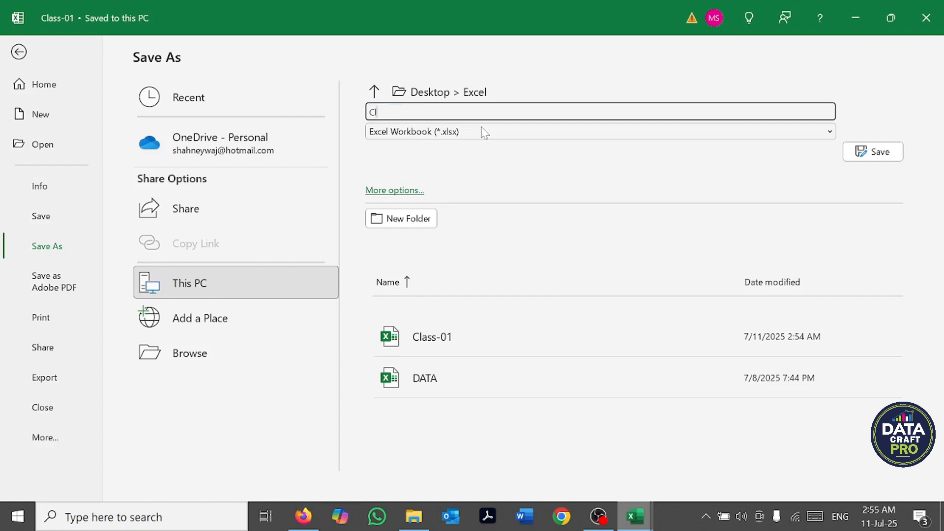
{"action": "type", "text": "lass-01 save as"}
{"action": "left_click", "coordinate": [407, 191]}
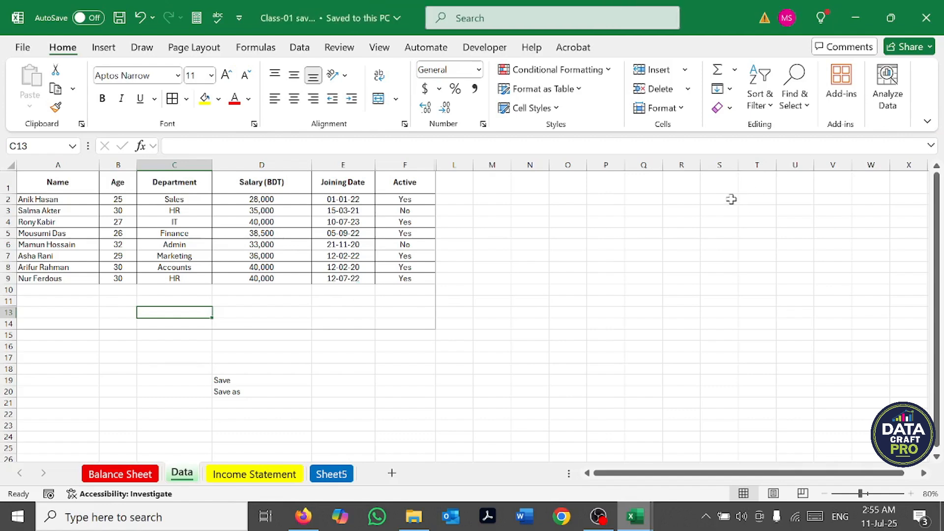
Step: Close the "Class-01 save as" workbook and open the Excel folder from the desktop to locate both saved Class-01 files
{"action": "left_click", "coordinate": [922, 24]}
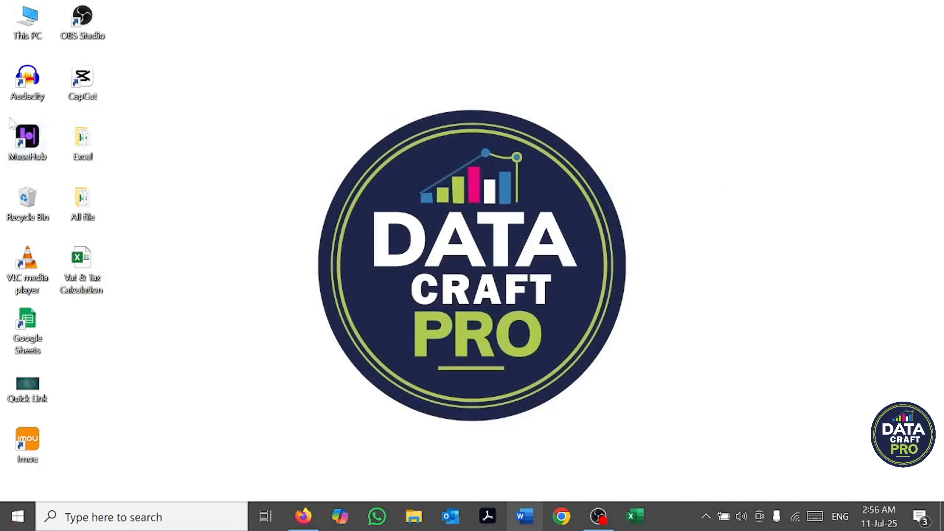
{"action": "double_click", "coordinate": [81, 141]}
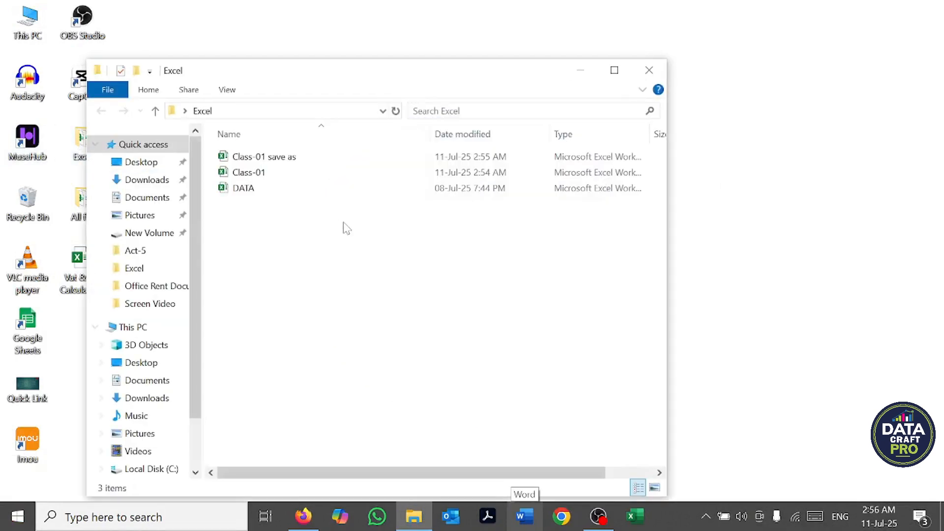
{"action": "left_click", "coordinate": [263, 173]}
{"action": "left_click", "coordinate": [266, 160]}
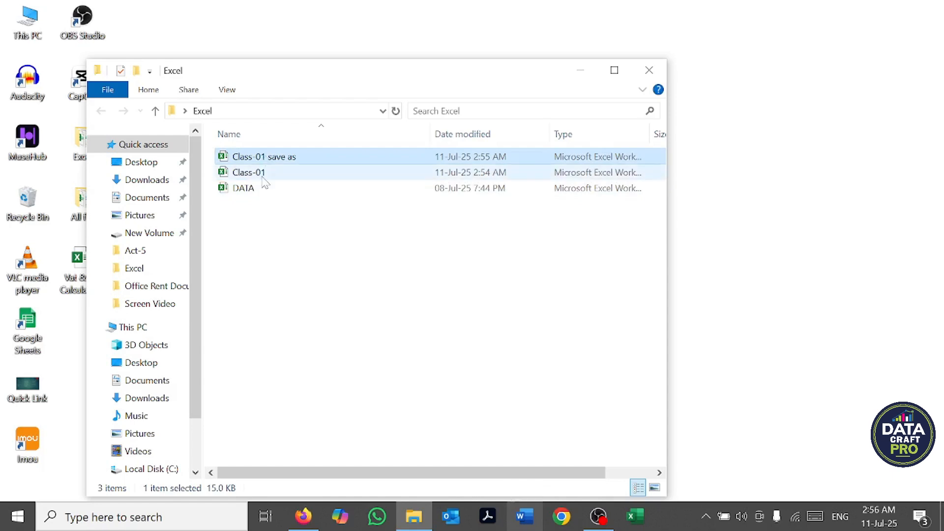
Step: Open the Class-01 workbook to review its contents, close it, and open "Class-01 save as" for comparison
{"action": "double_click", "coordinate": [260, 175]}
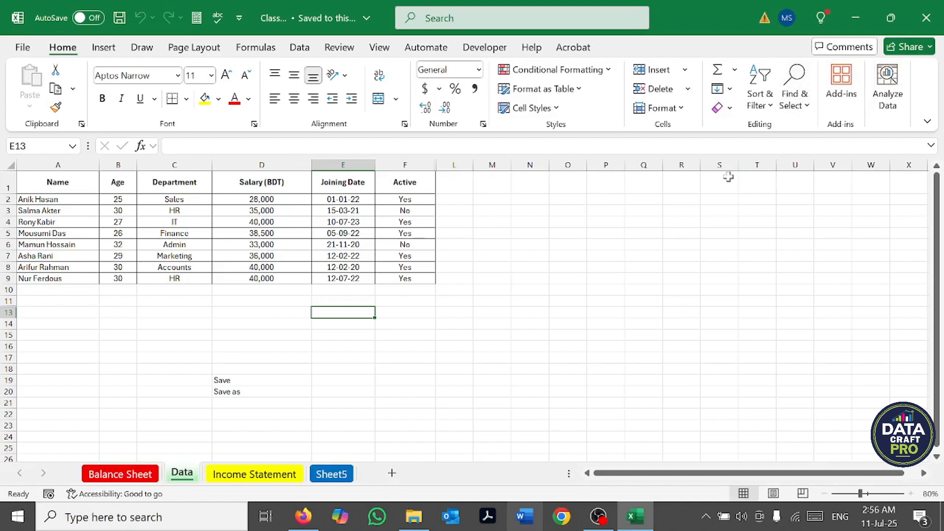
{"action": "left_click", "coordinate": [927, 18]}
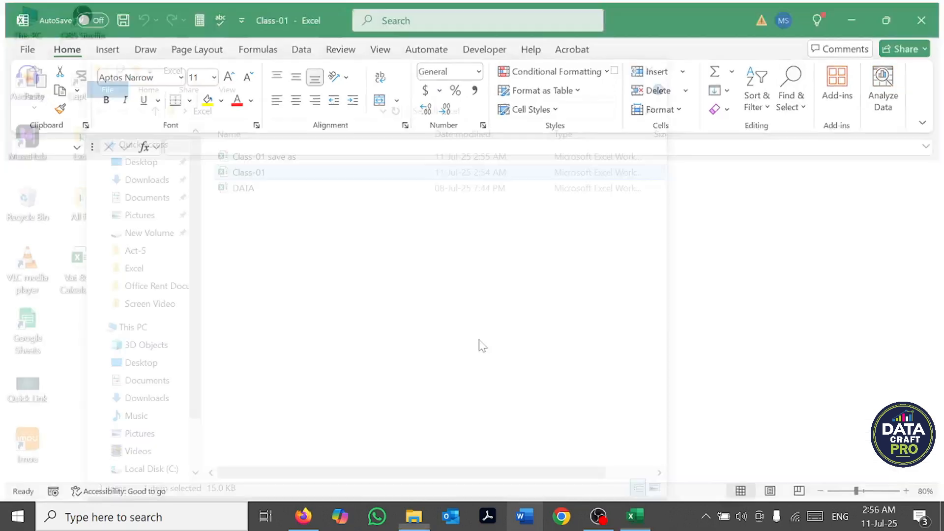
{"action": "double_click", "coordinate": [274, 156]}
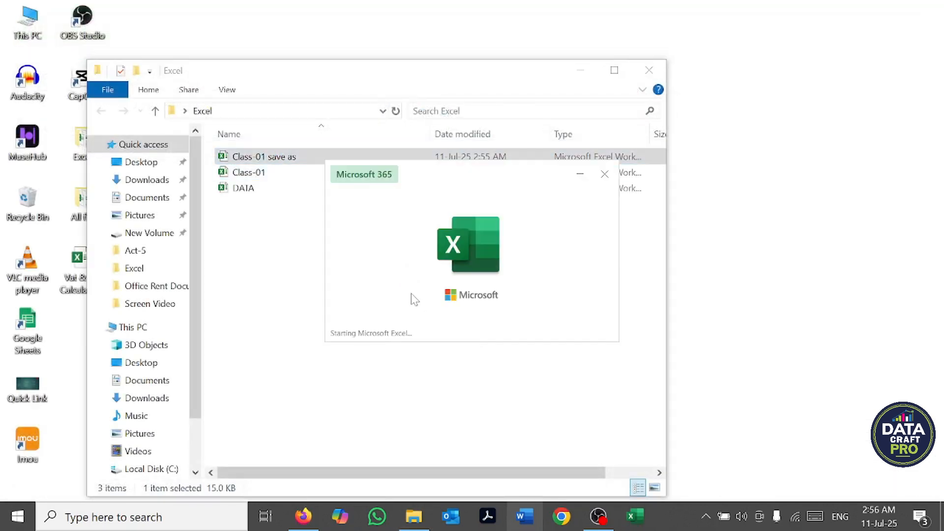